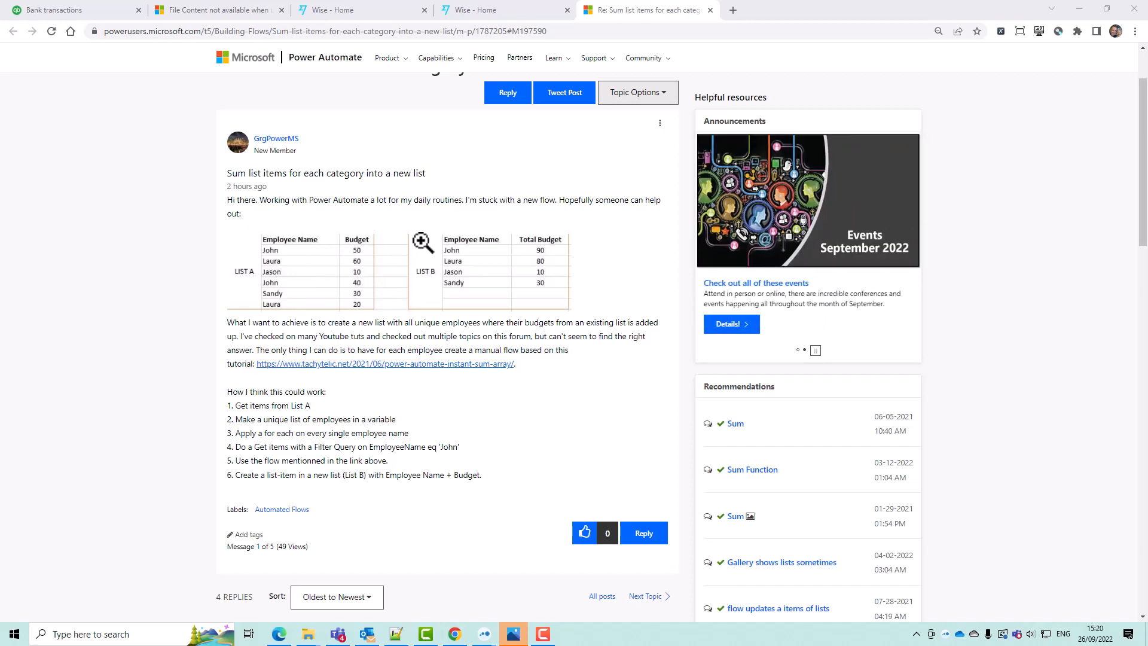
Switch to Microsoft Edge and examine the titles and budgets in the Nordic Summit site's SharePoint List A
key(alt+Tab)
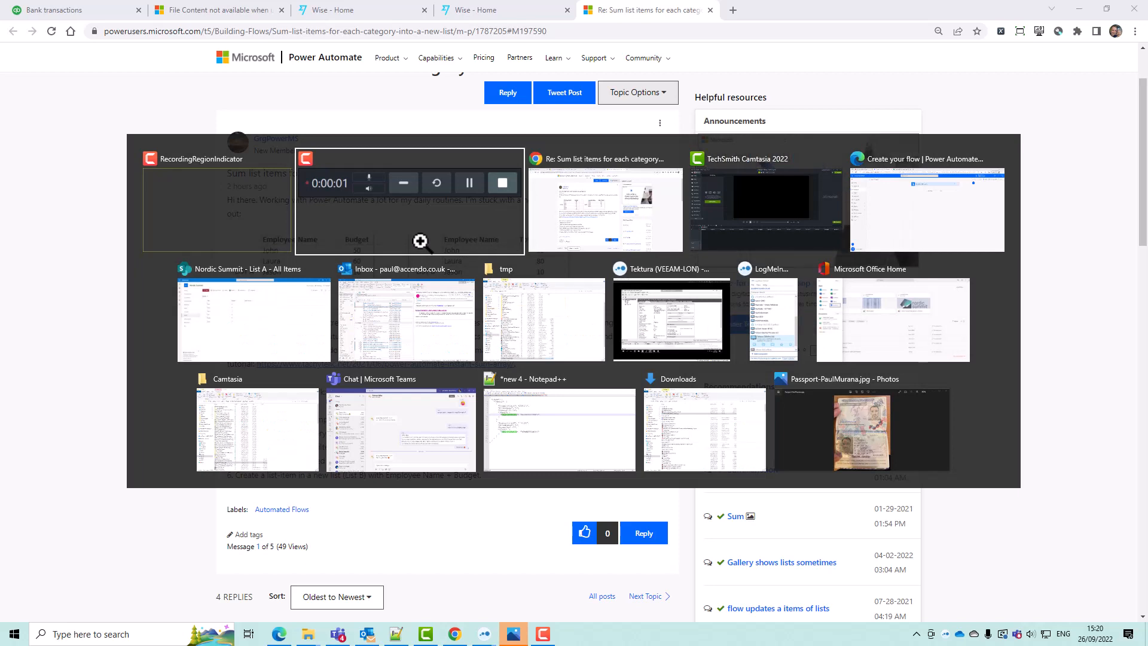
key(alt+Tab)
key(alt+Tab)
key(alt+Tab)
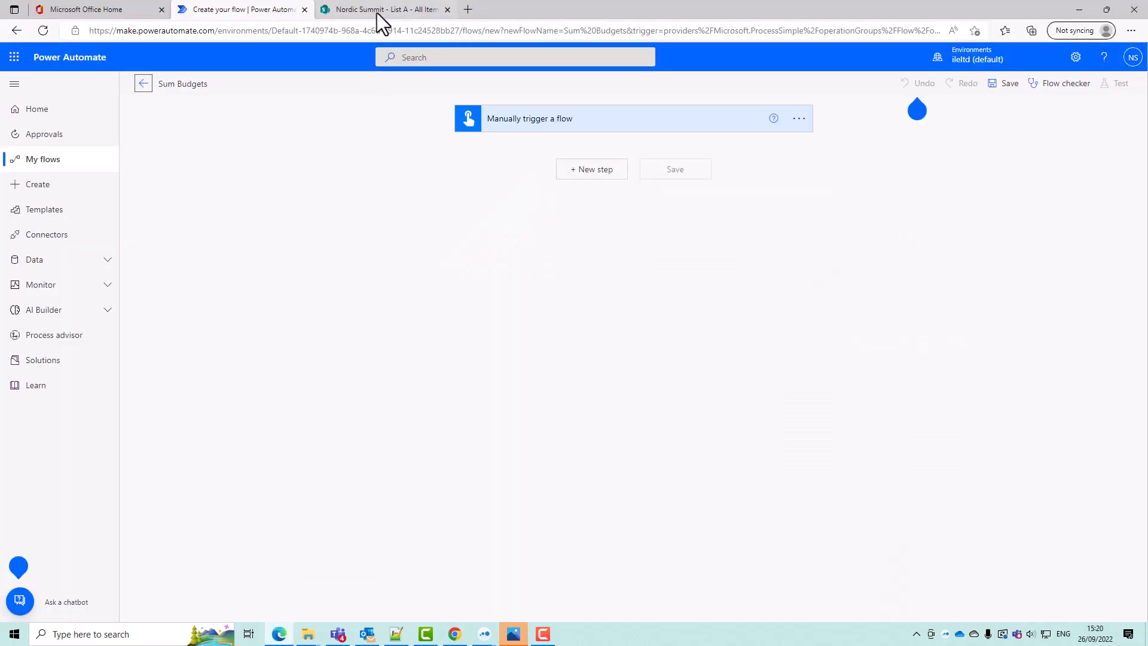
click(376, 10)
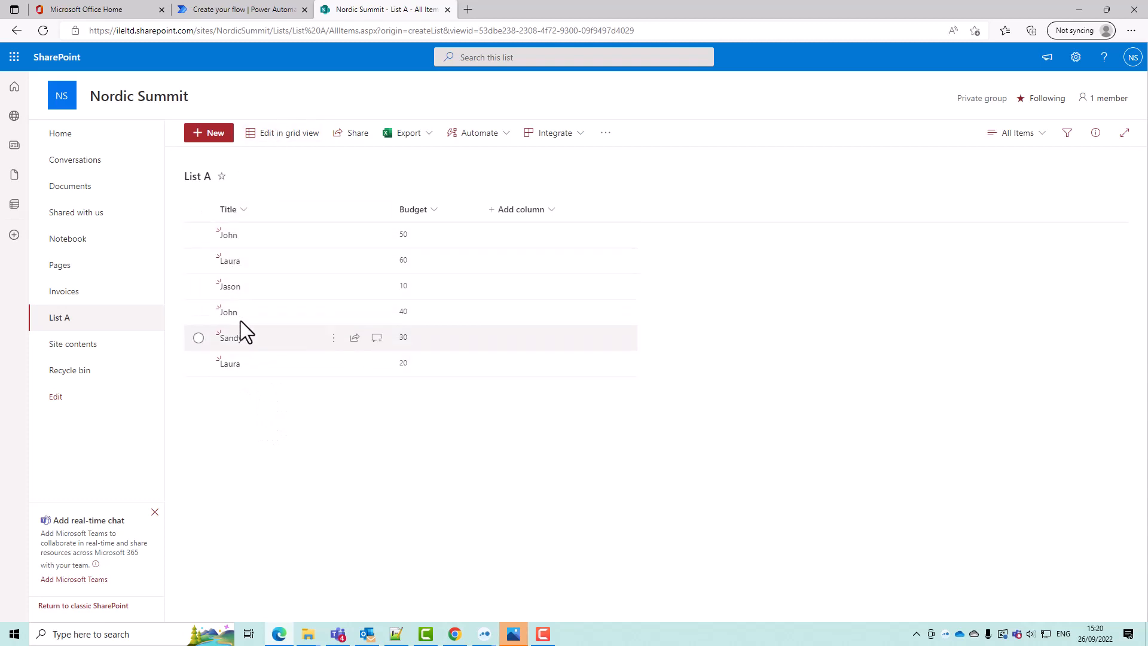
In the Sum Budgets flow, add a SharePoint Get items action for List A on the Nordic Summit site
click(263, 10)
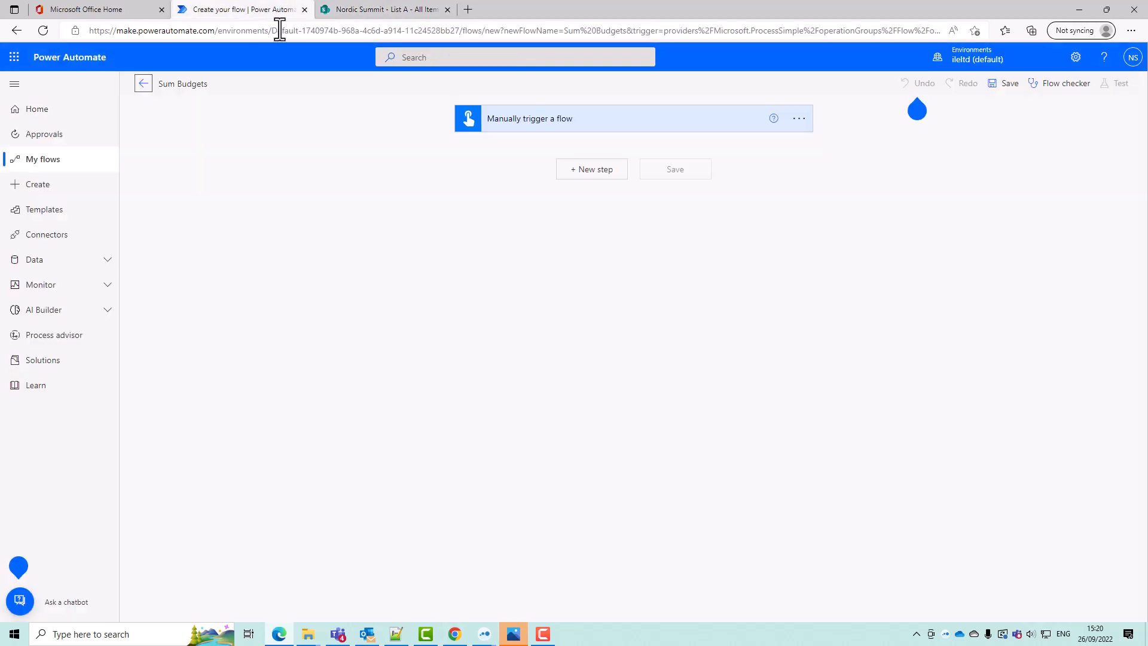
click(579, 170)
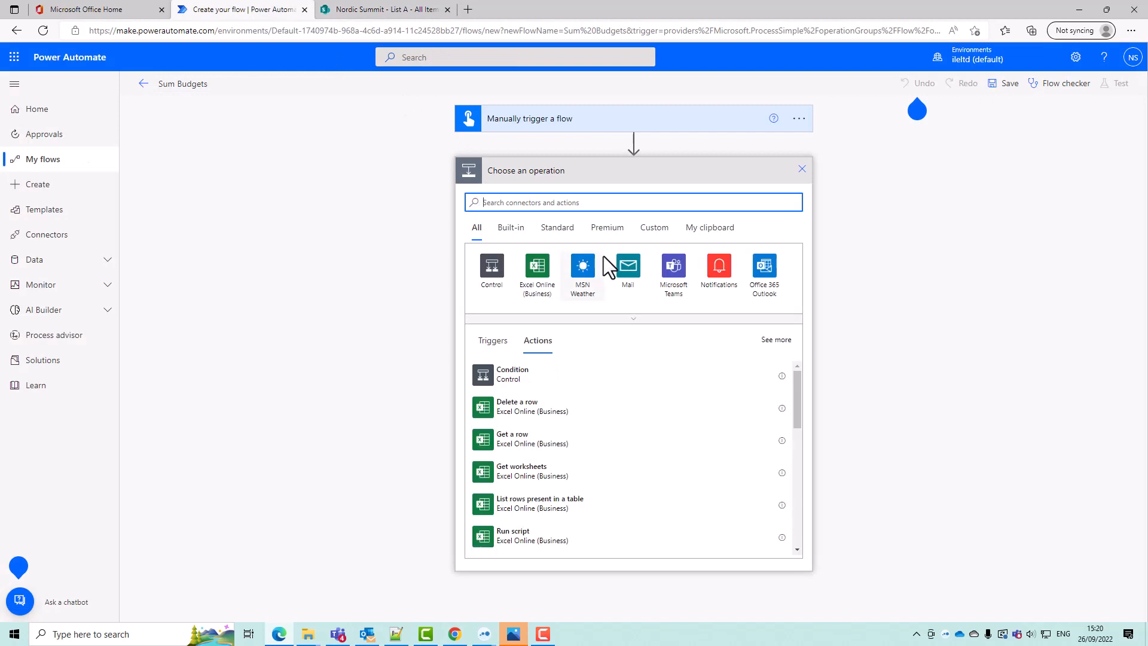
text(get items)
click(523, 375)
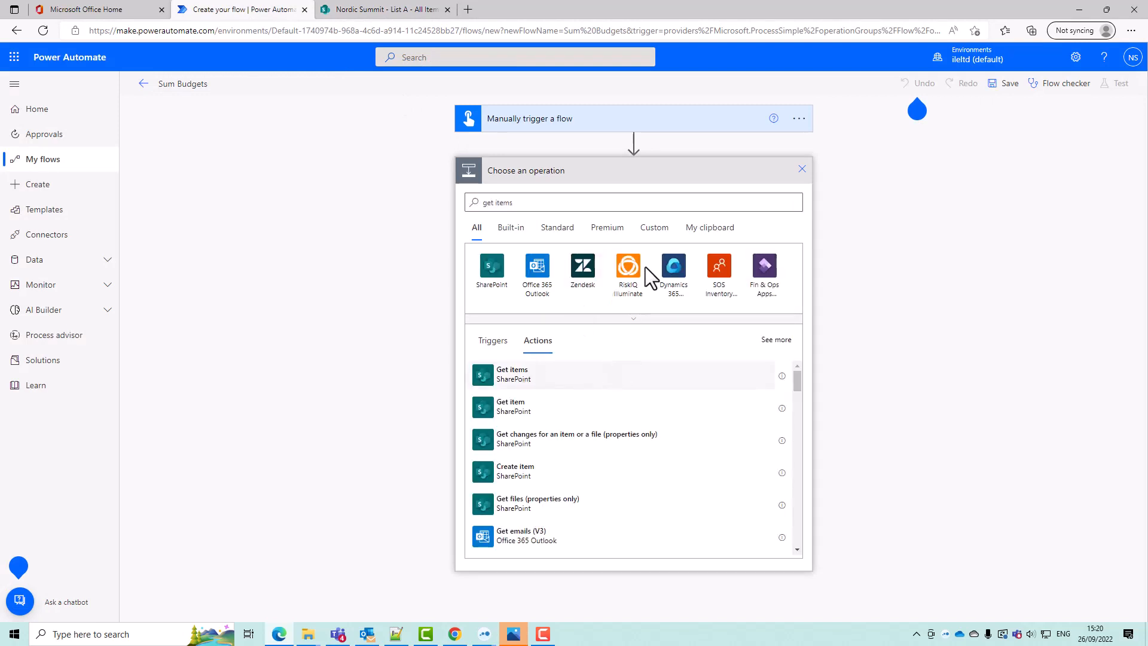
click(789, 202)
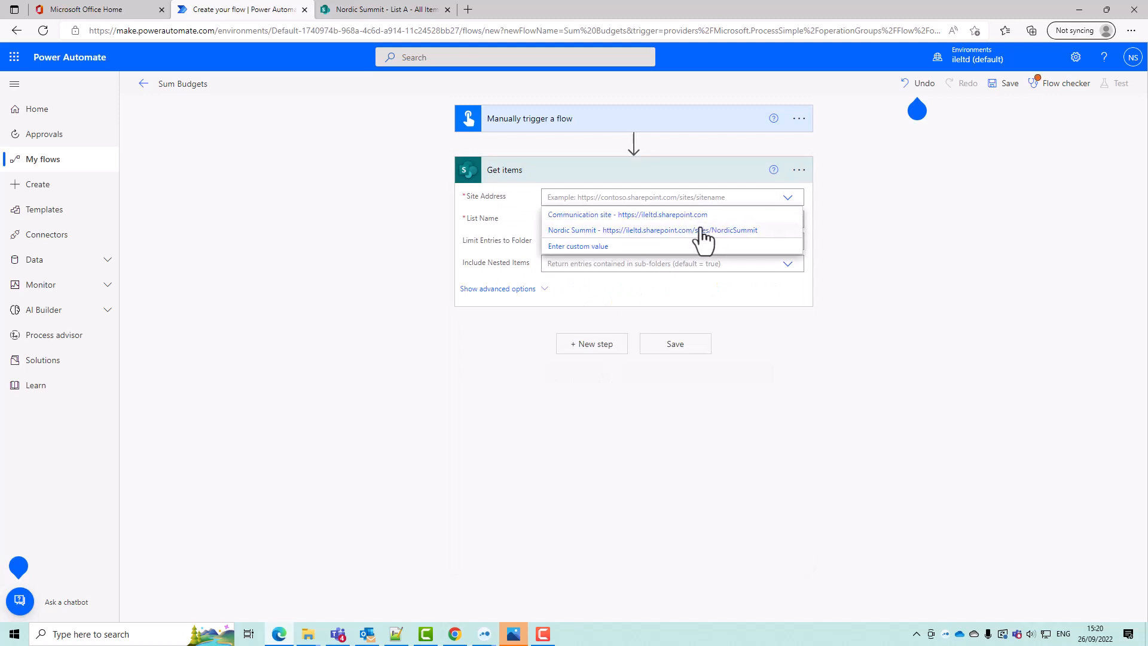
click(666, 231)
click(787, 220)
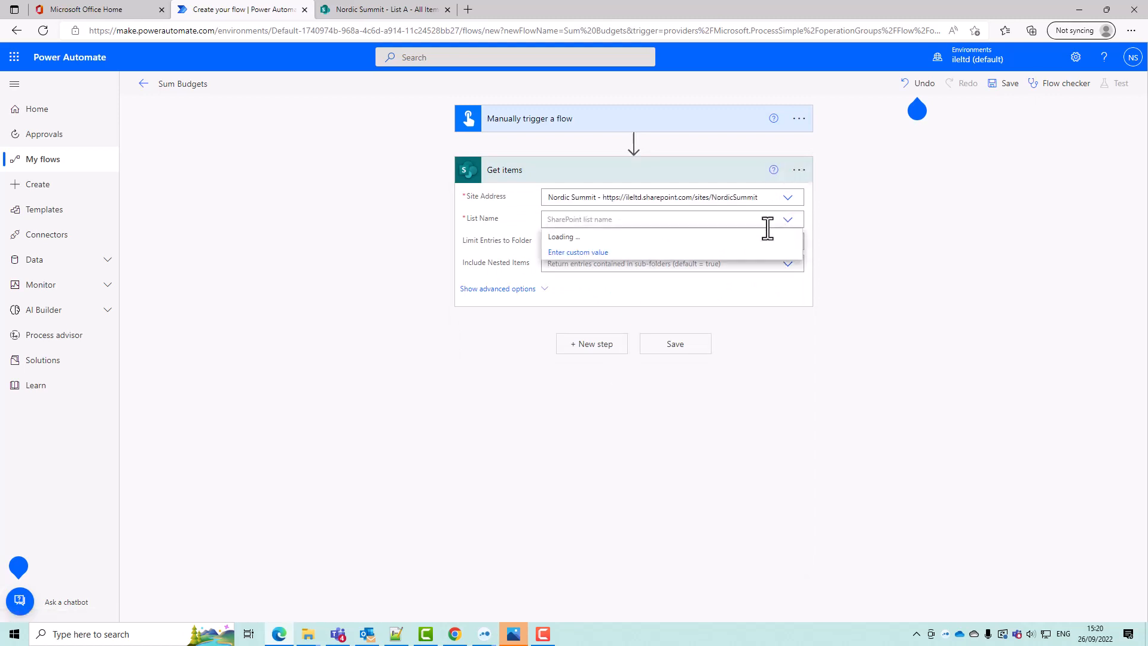
click(629, 252)
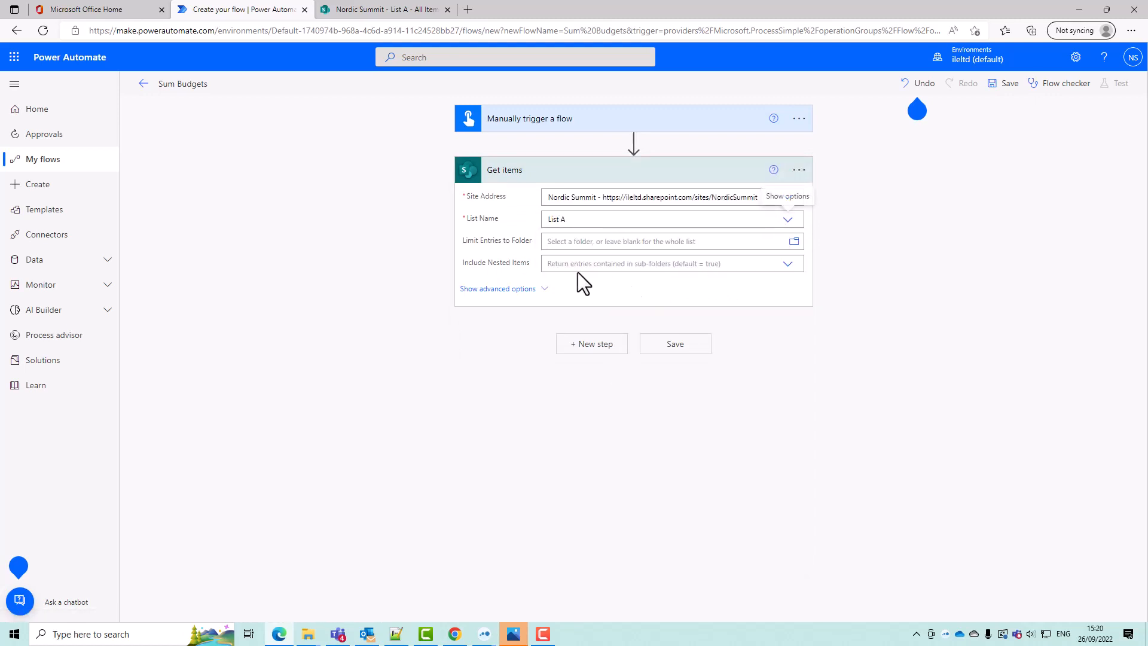
Show the advanced options of Get items and set its Top Count to 5000
click(522, 290)
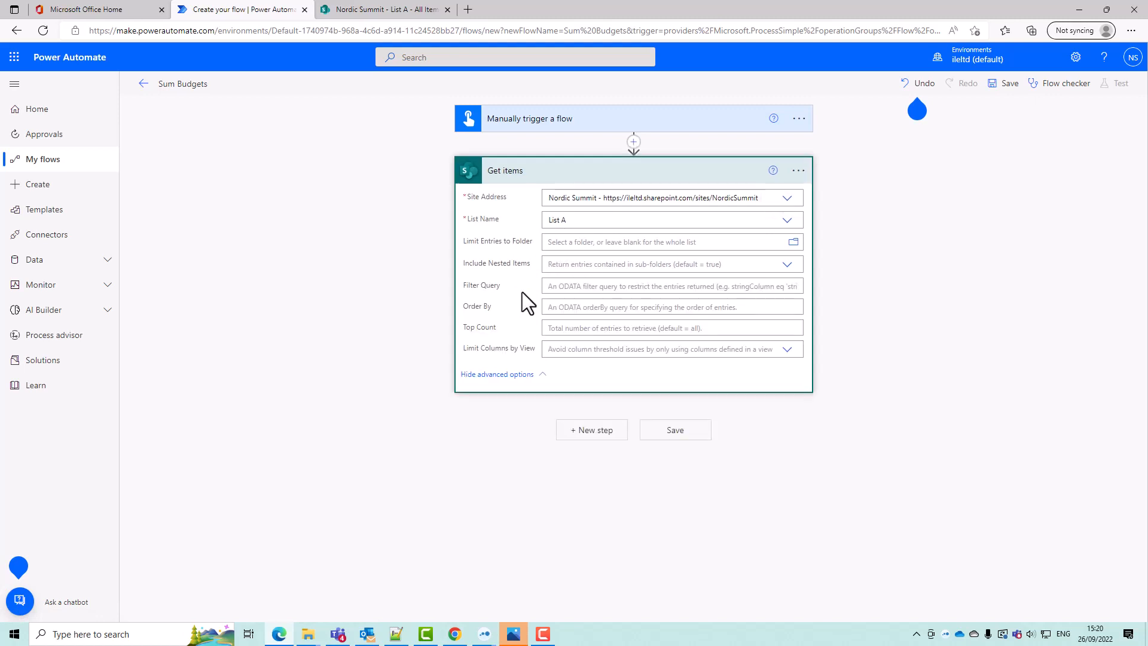
click(554, 327)
text(5000)
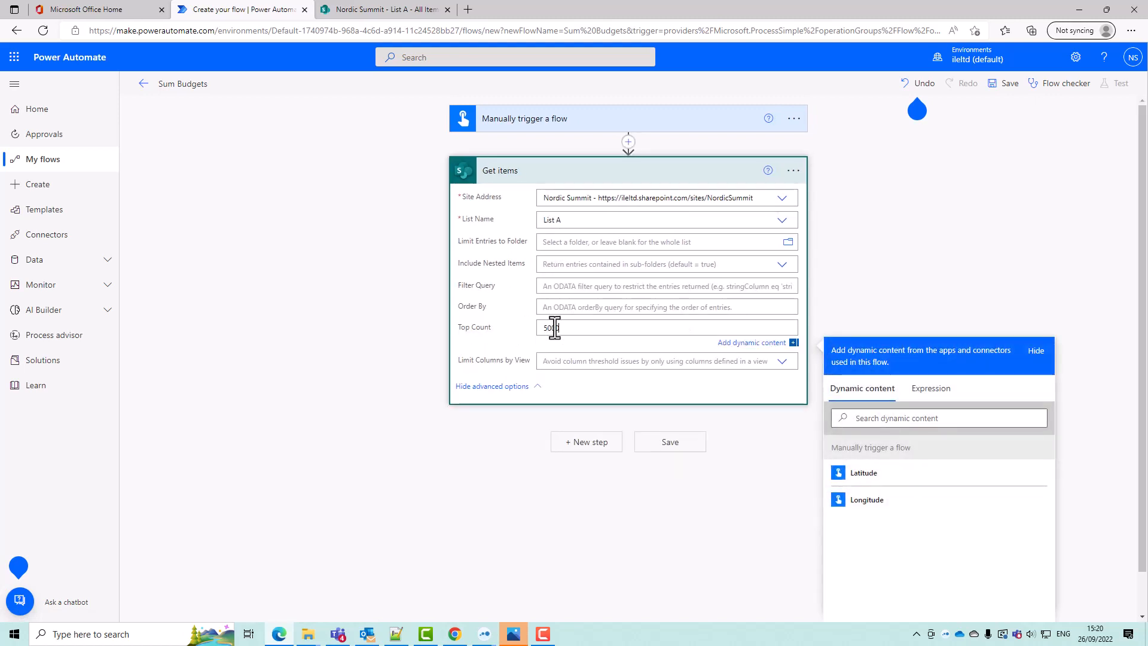
Turn on pagination for Get items with a threshold of 5000, save the settings and collapse the action
click(793, 170)
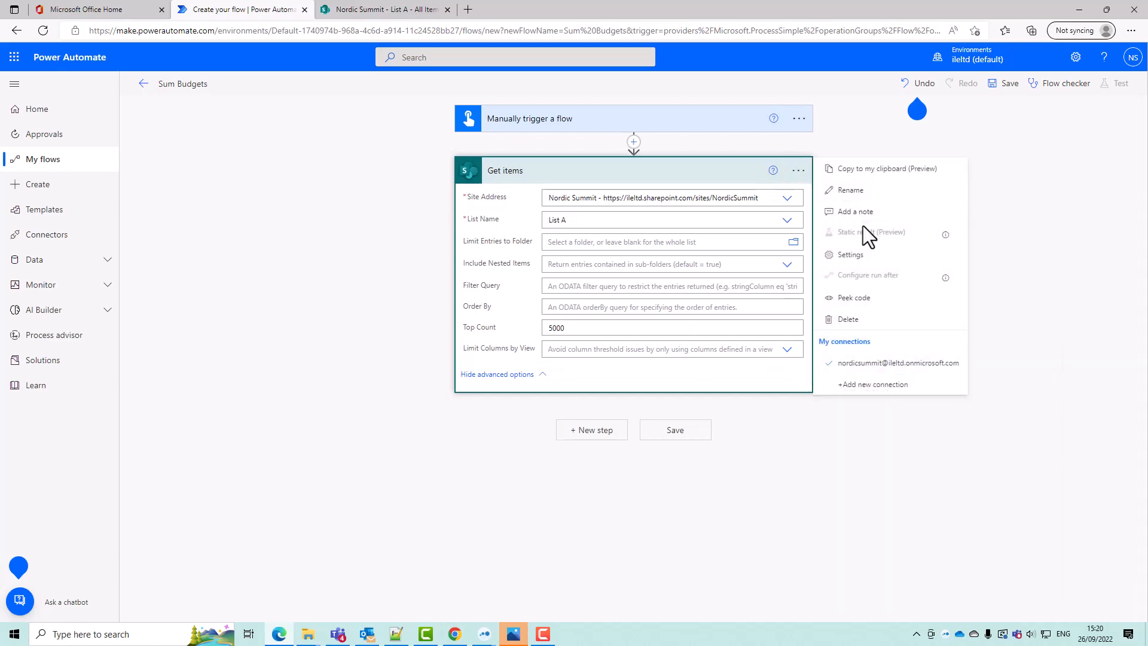
click(857, 258)
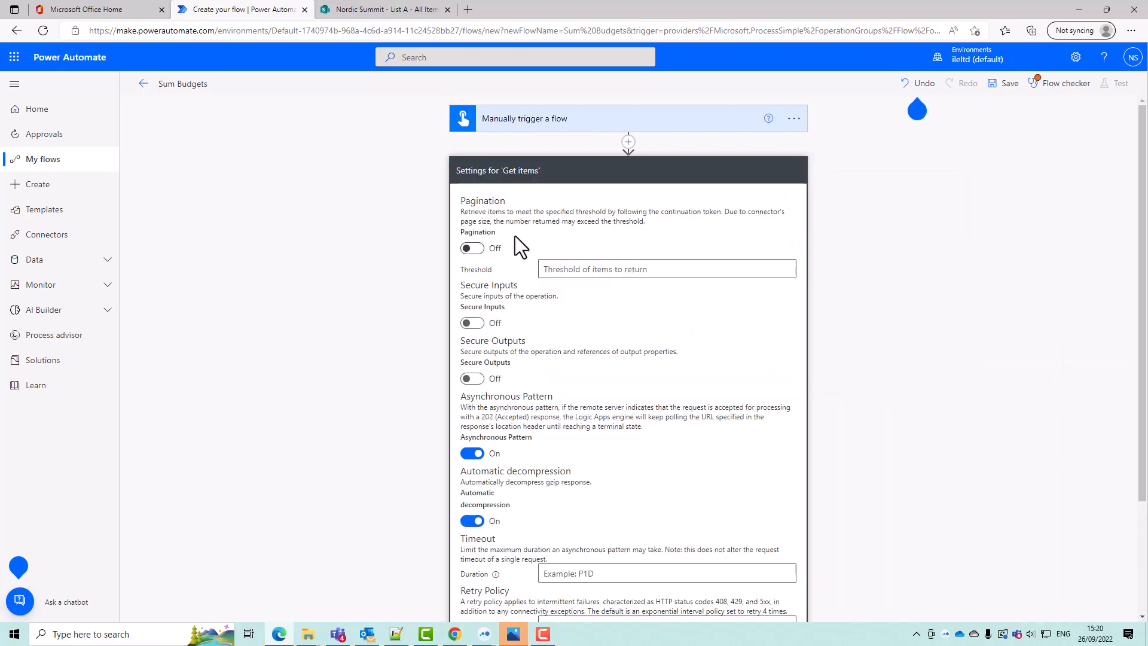
click(469, 248)
scroll(638, 527, down, 3)
click(596, 551)
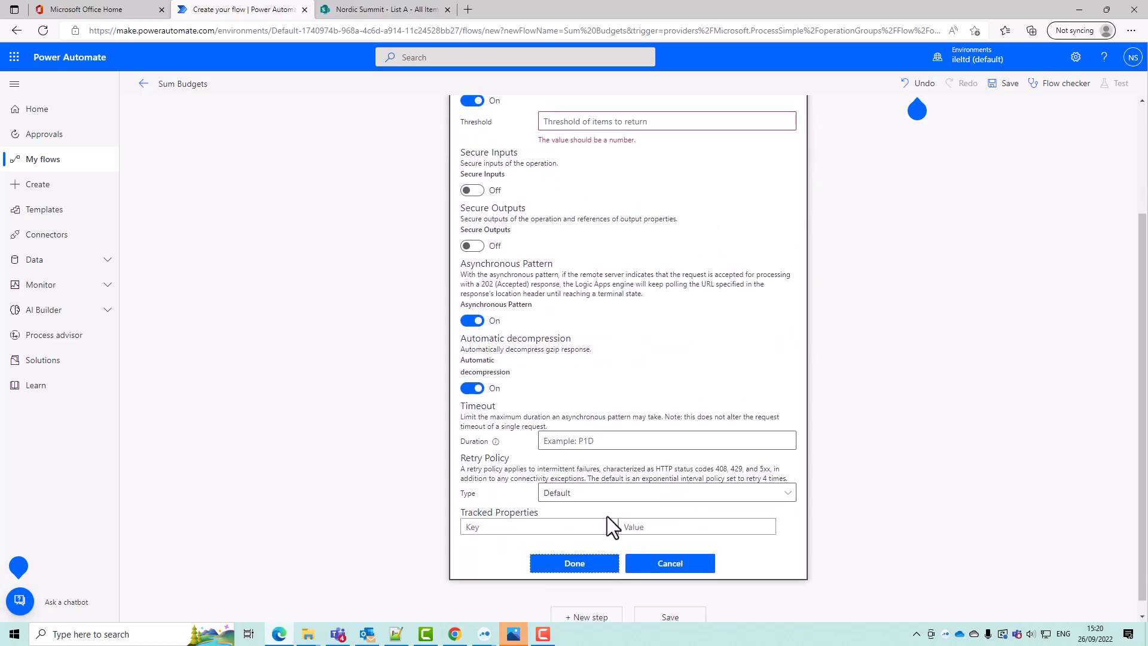
scroll(568, 377, up, 2)
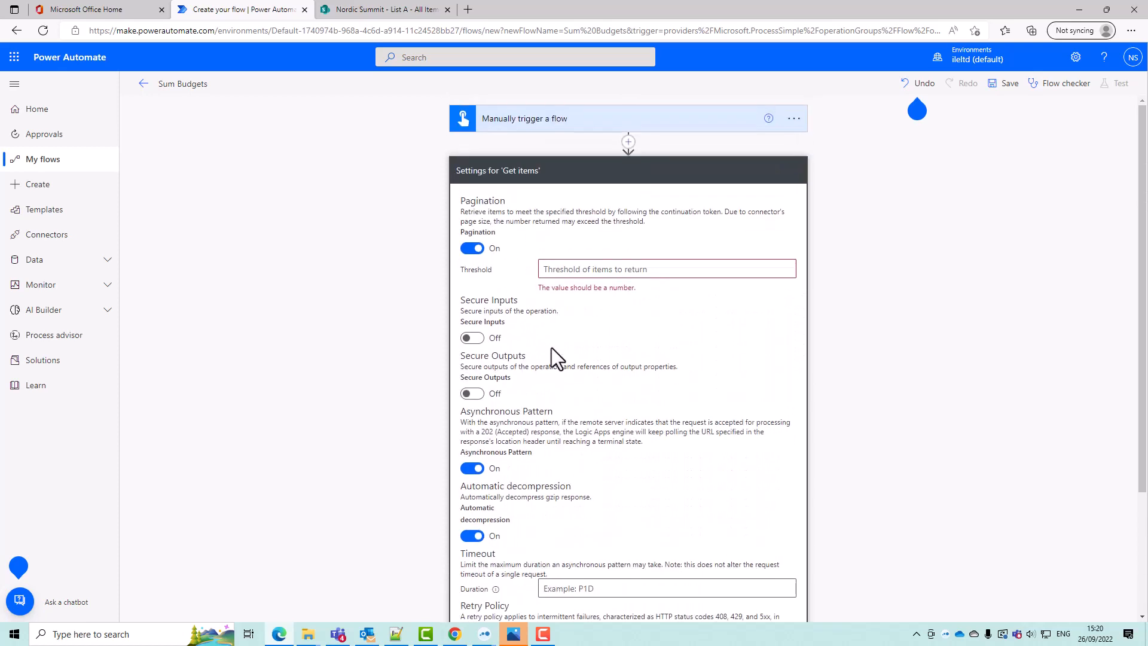
click(577, 275)
text(5000)
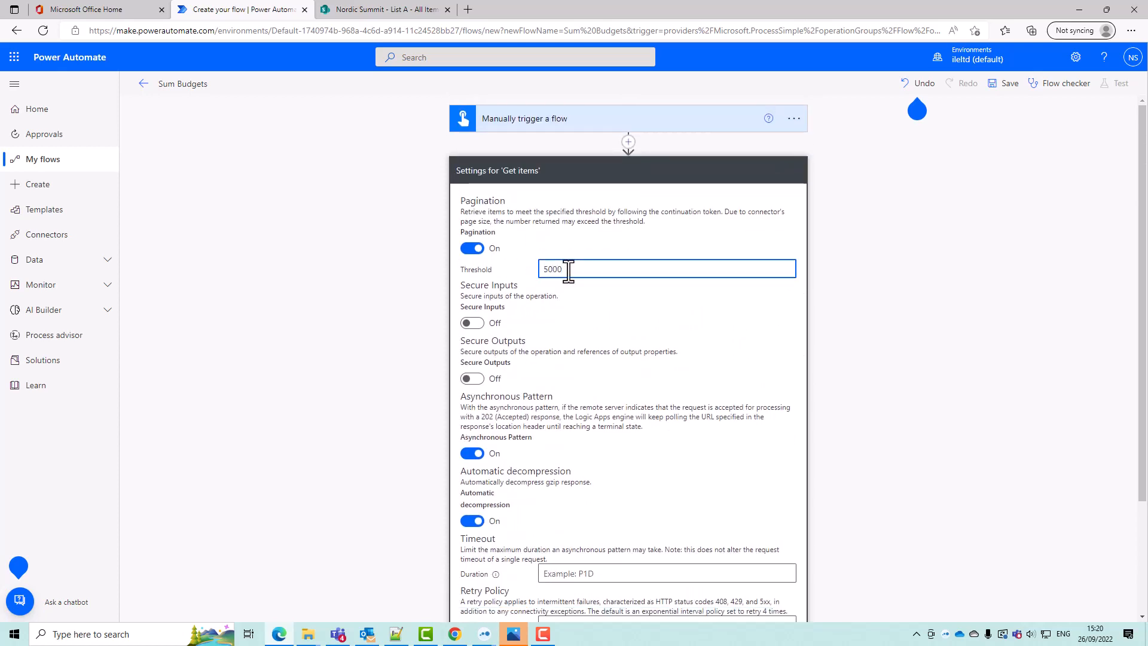
scroll(568, 272, down, 2)
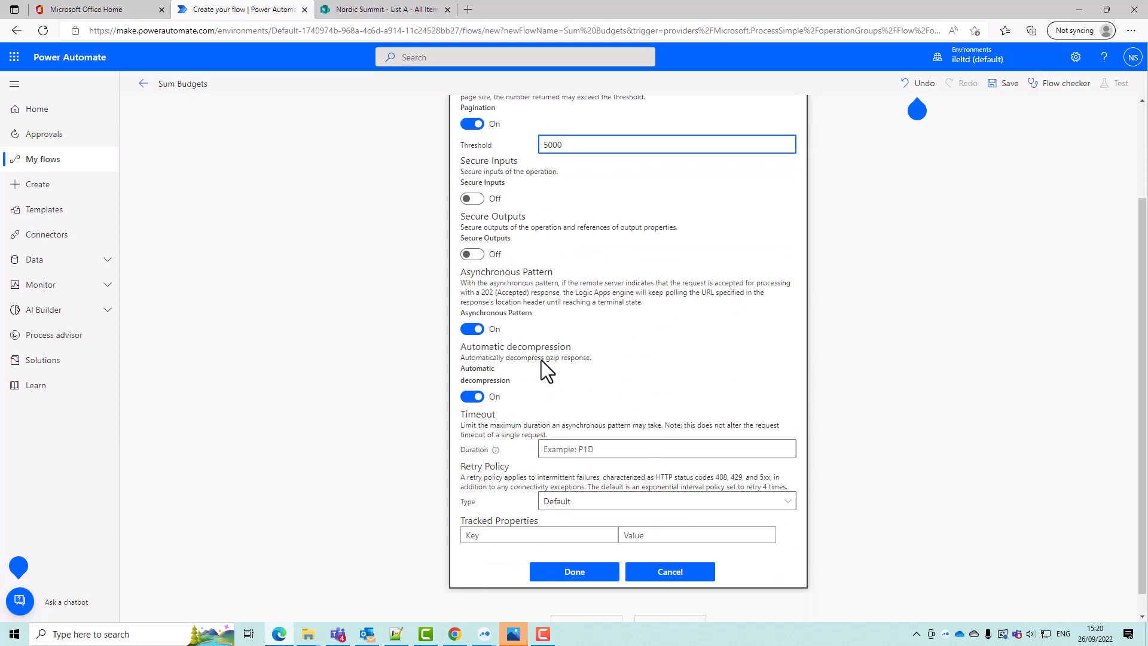
click(574, 565)
click(532, 174)
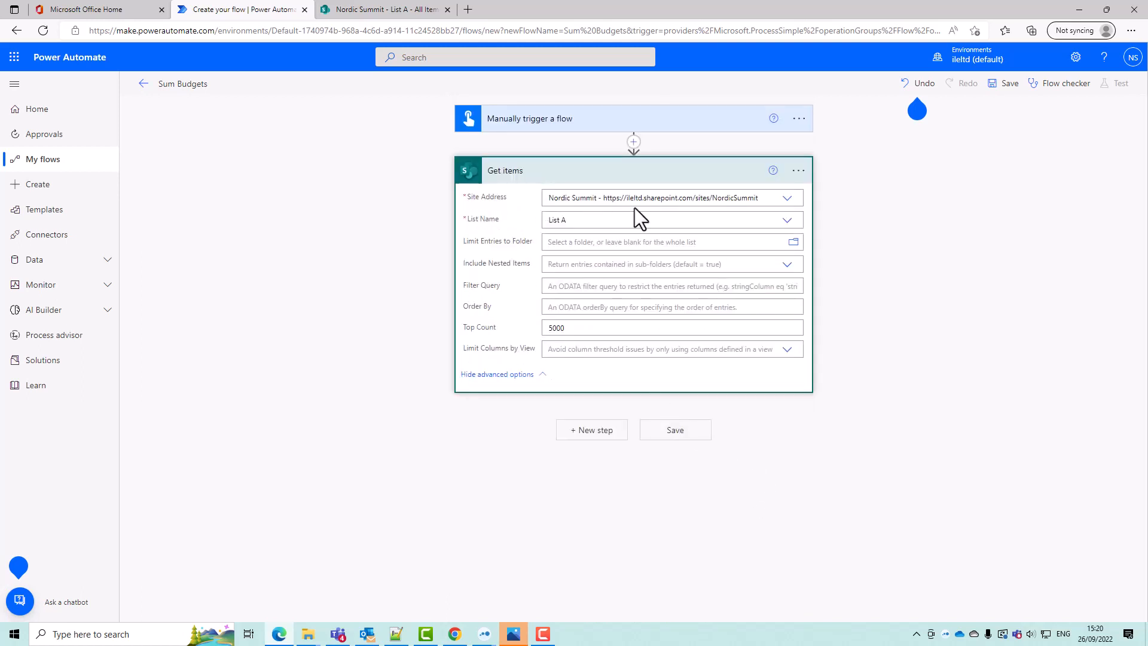
Add a Data Operation Select action after Get items, using the Get items value list as its From source
click(600, 221)
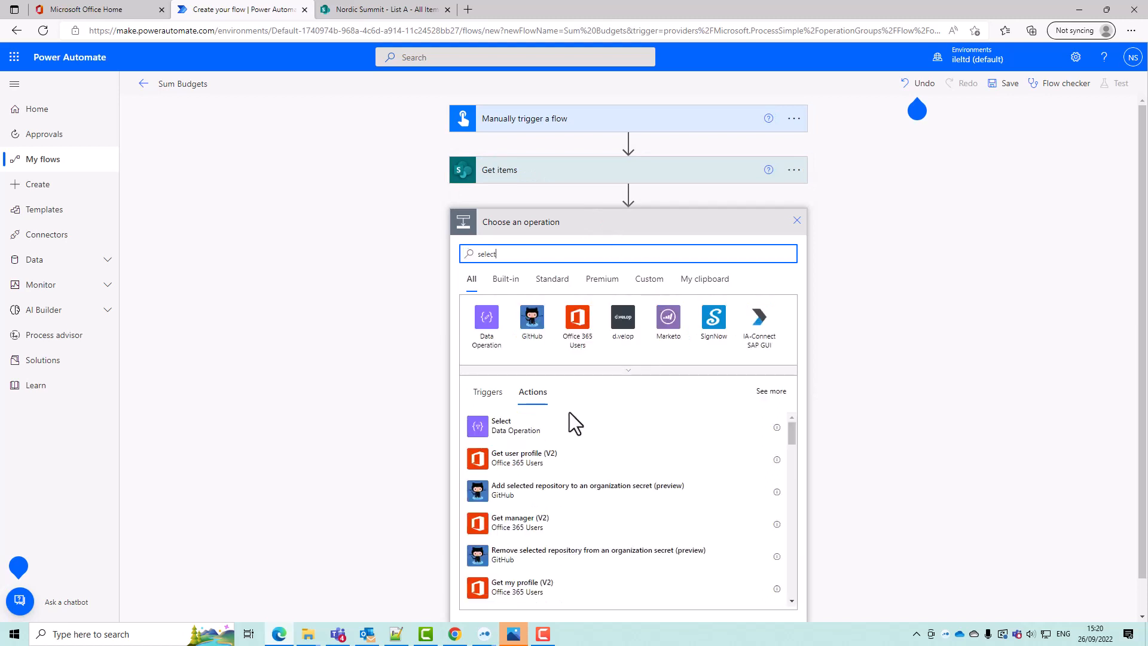
click(544, 425)
click(581, 247)
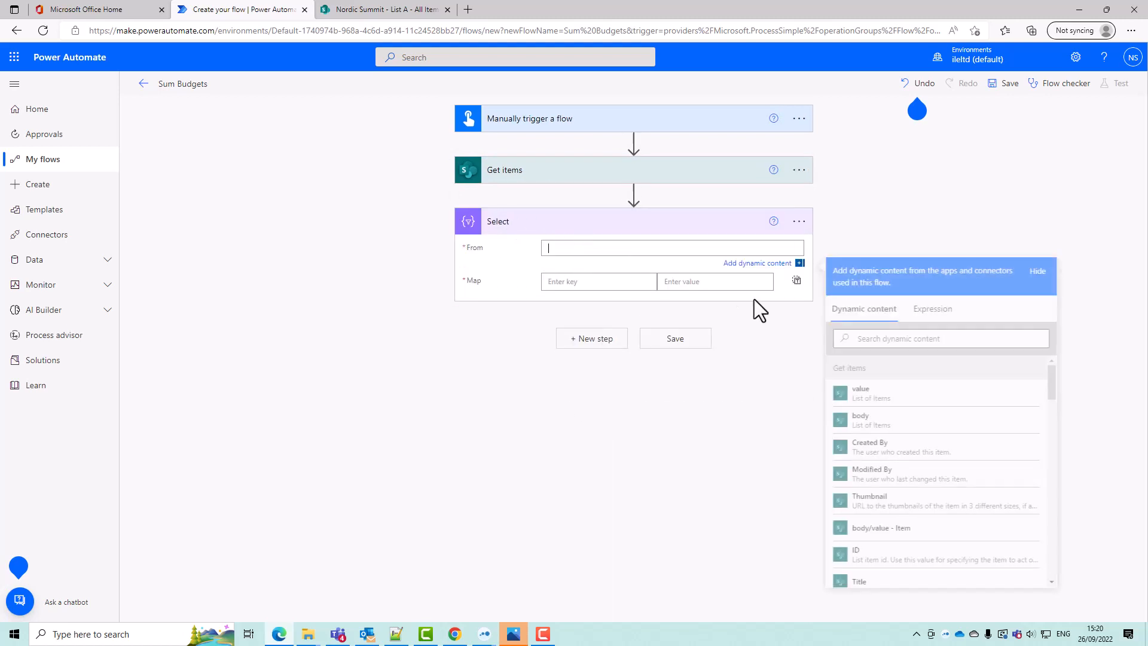
click(897, 397)
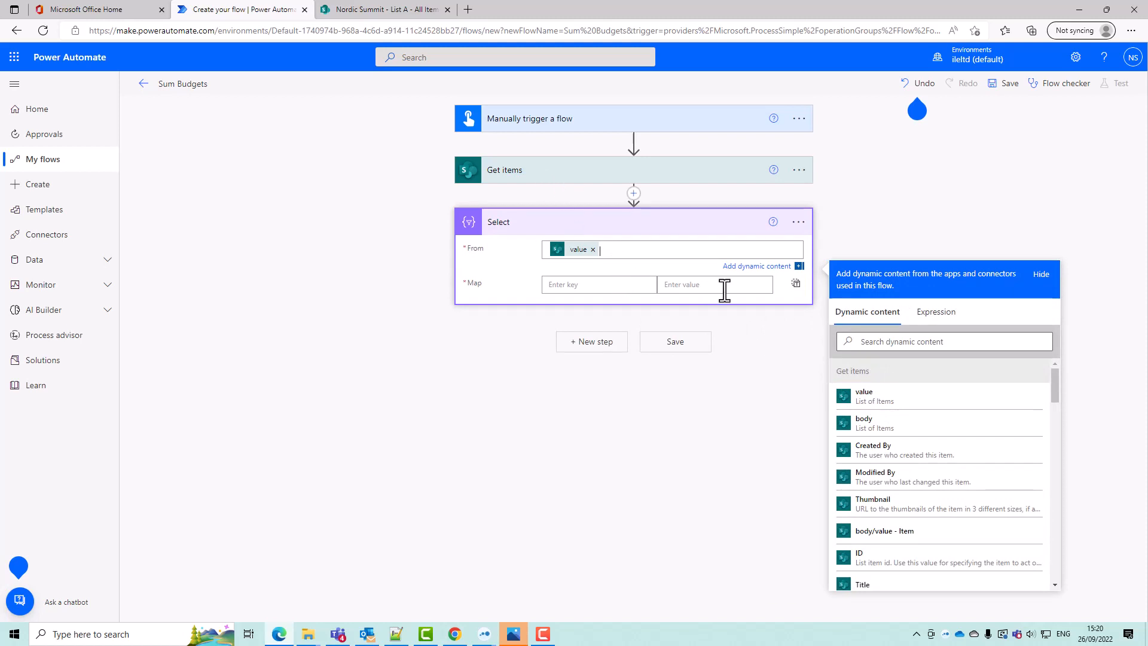
Switch the Select action's Map to text mode and map it to the Title field from Get items
click(796, 284)
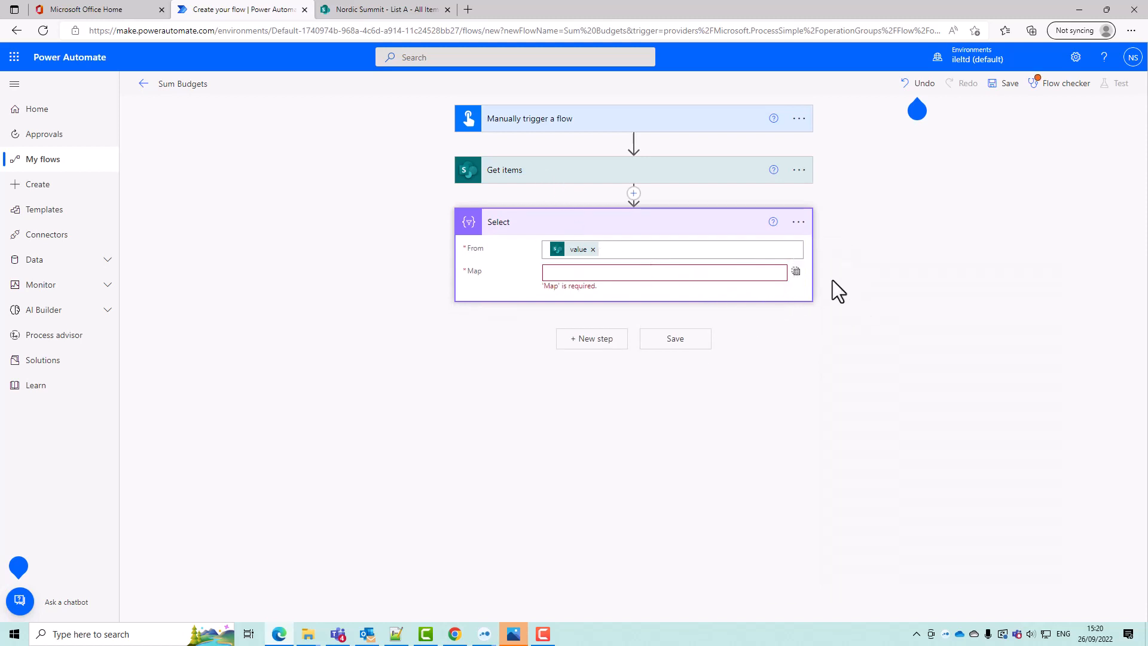
click(795, 272)
click(796, 274)
click(721, 272)
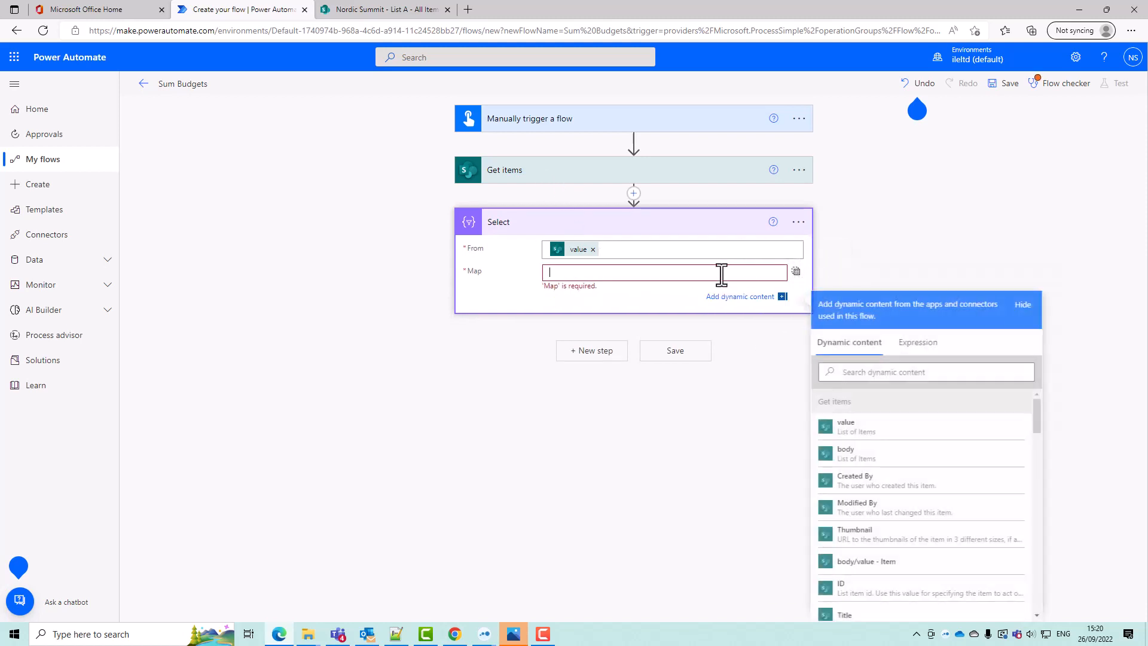
scroll(897, 518, down, 2)
click(858, 493)
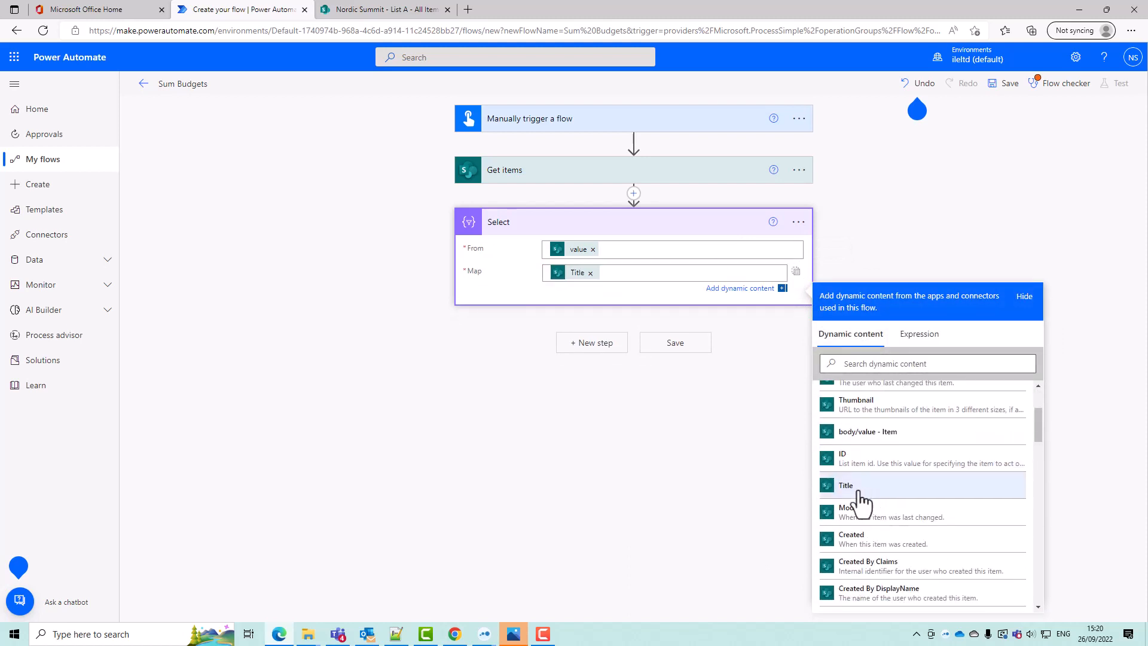
Add a Compose action after Select, check the required list in the forum post, and rename the action UniqueNames
click(589, 342)
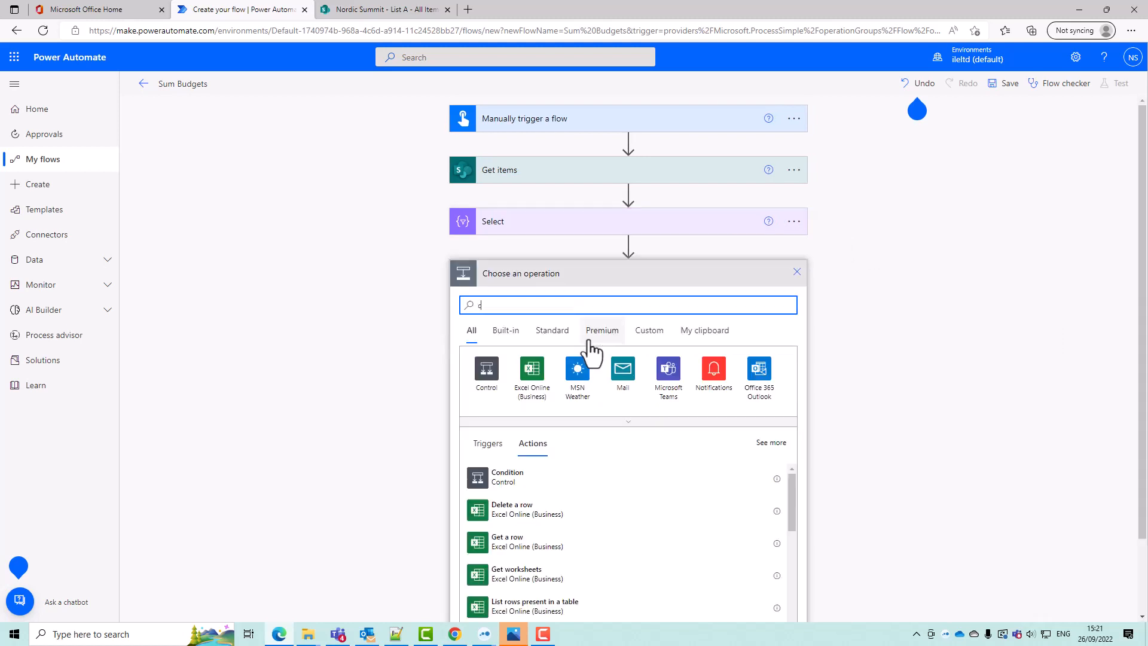
click(545, 482)
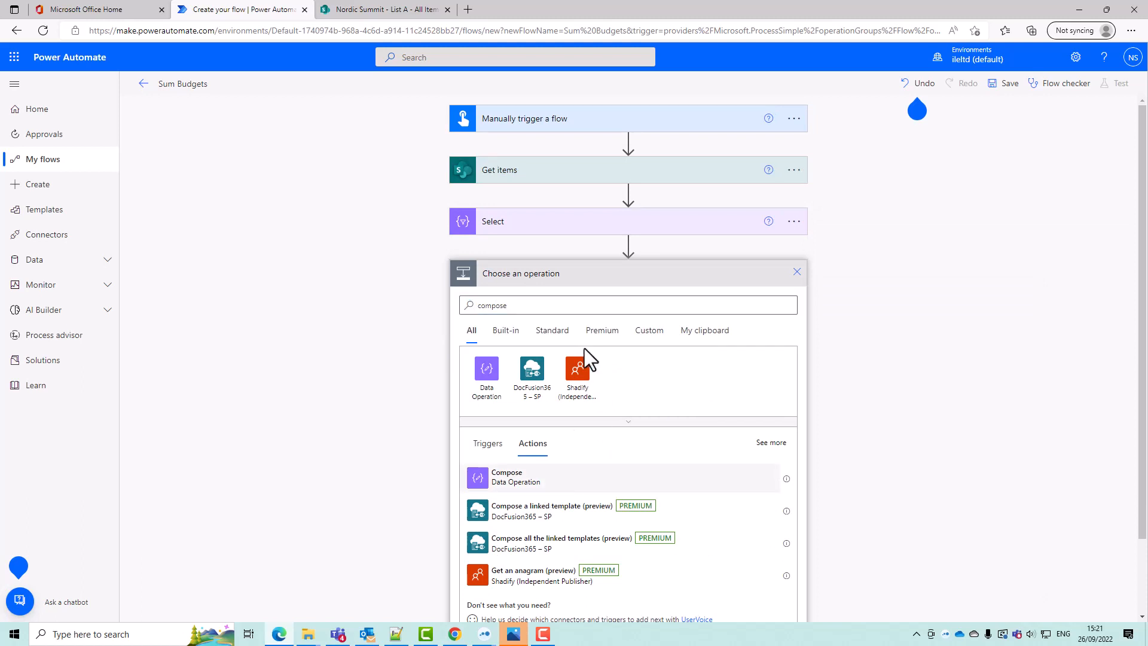
click(587, 299)
click(798, 273)
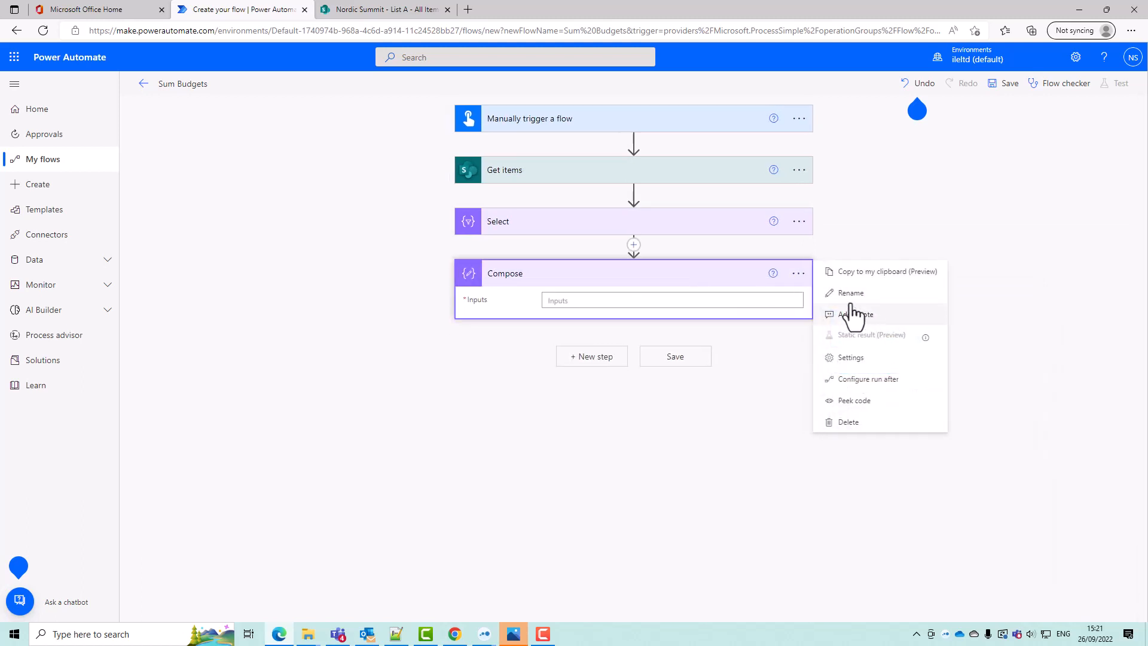
click(849, 294)
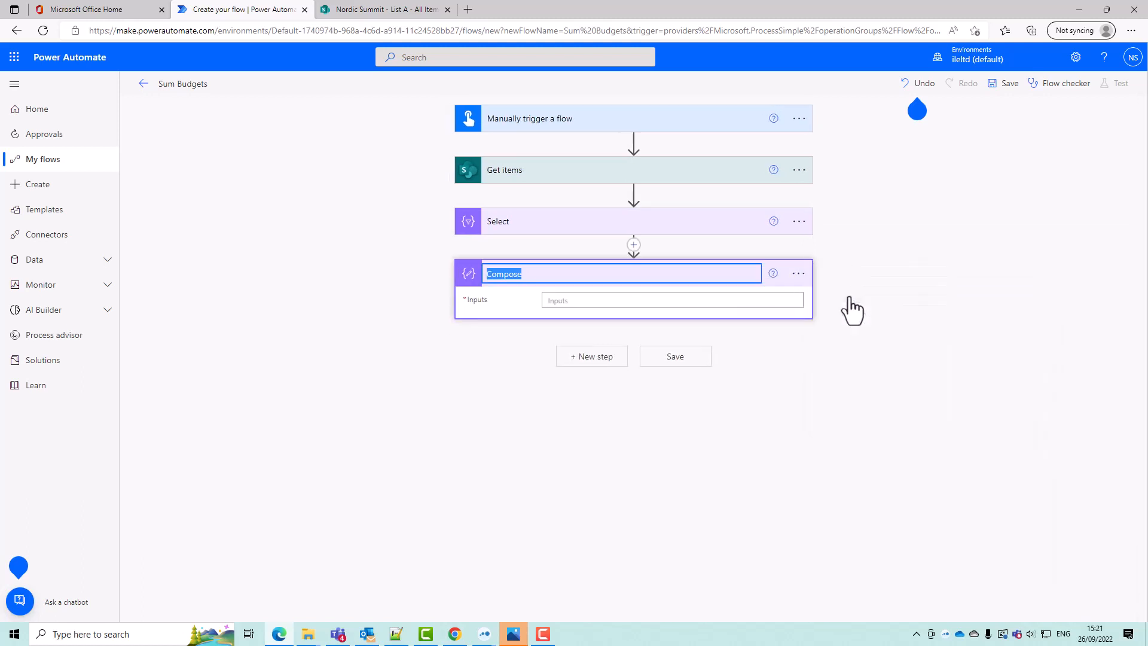
key(alt+Tab)
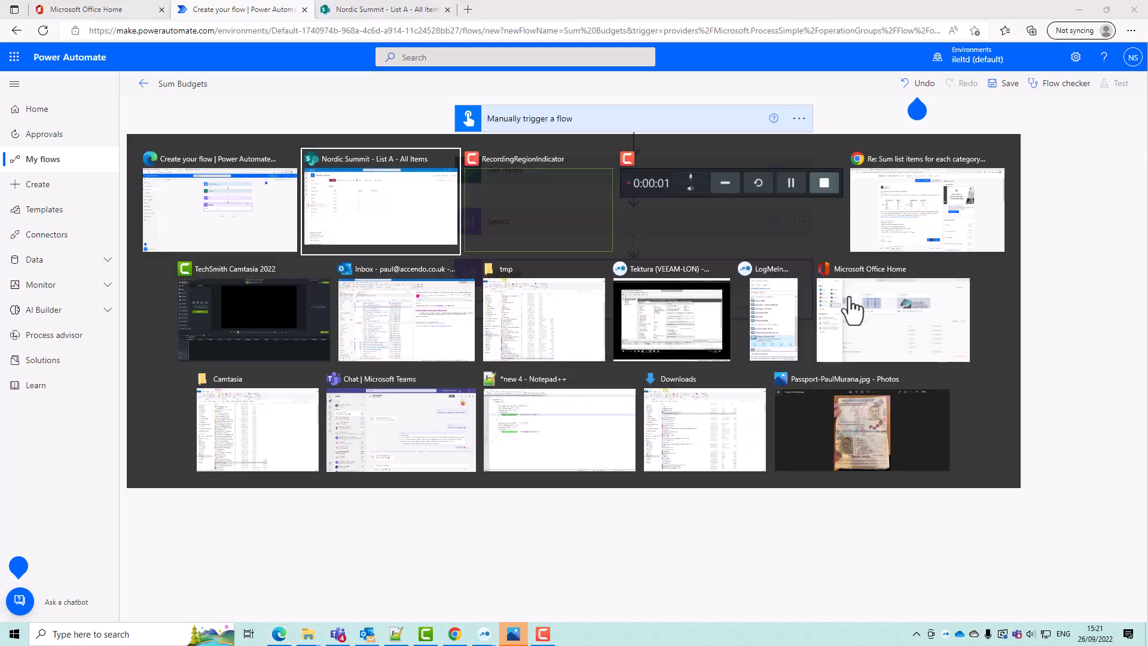
click(943, 221)
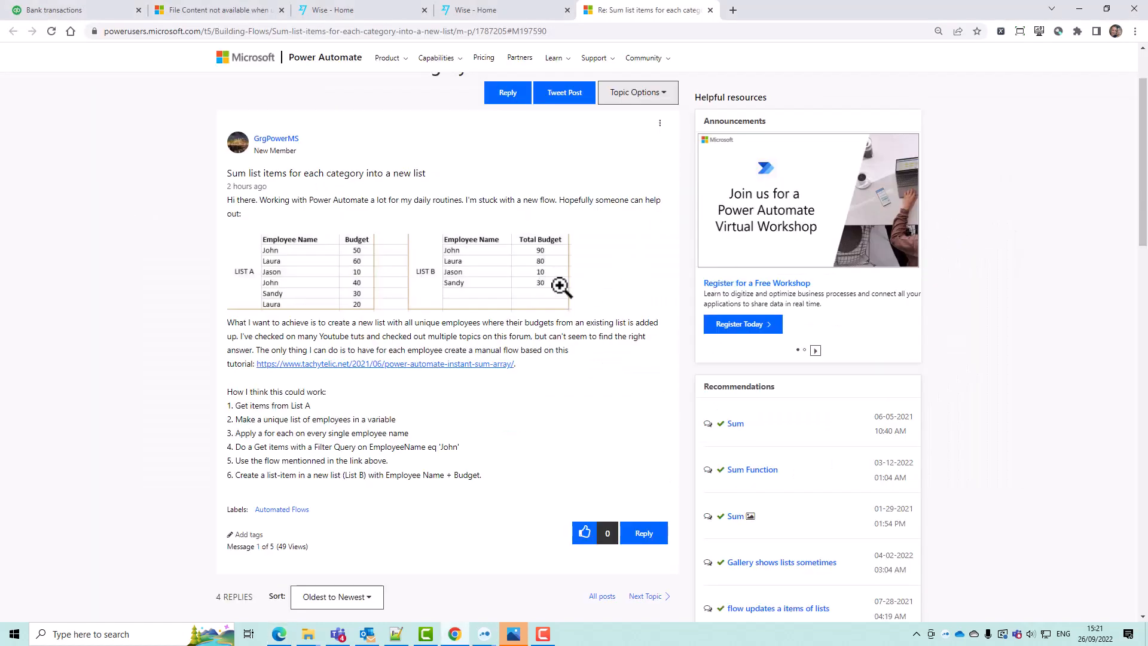
key(alt+Tab)
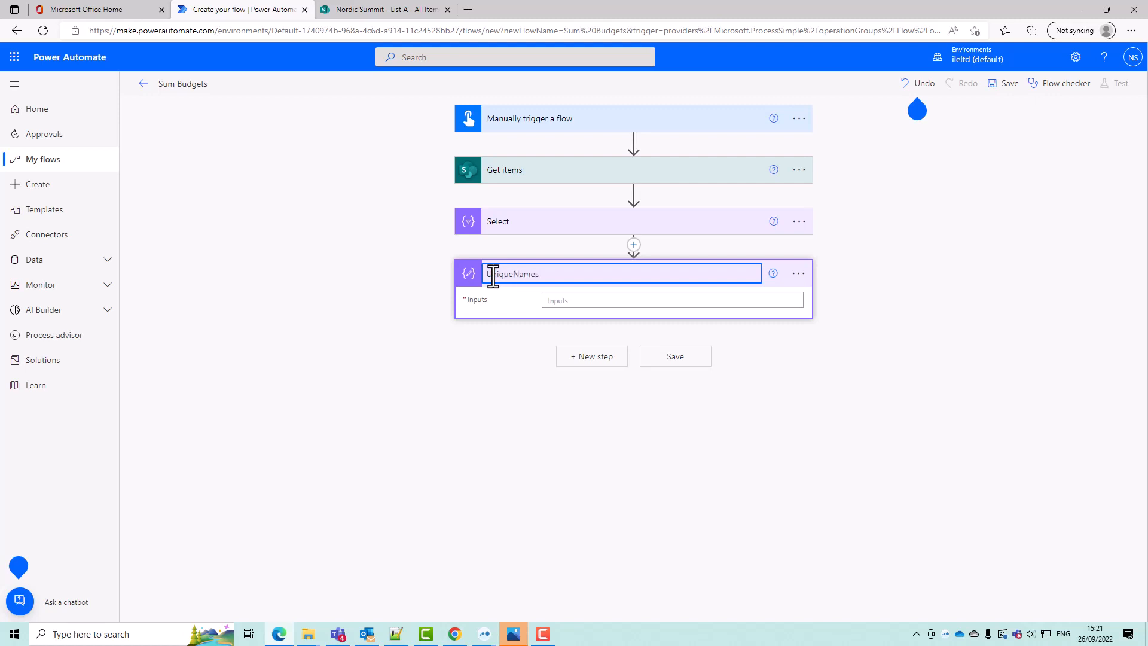
Set the UniqueNames inputs to the expression union(body('Select'),body('Select'))
click(602, 300)
click(915, 365)
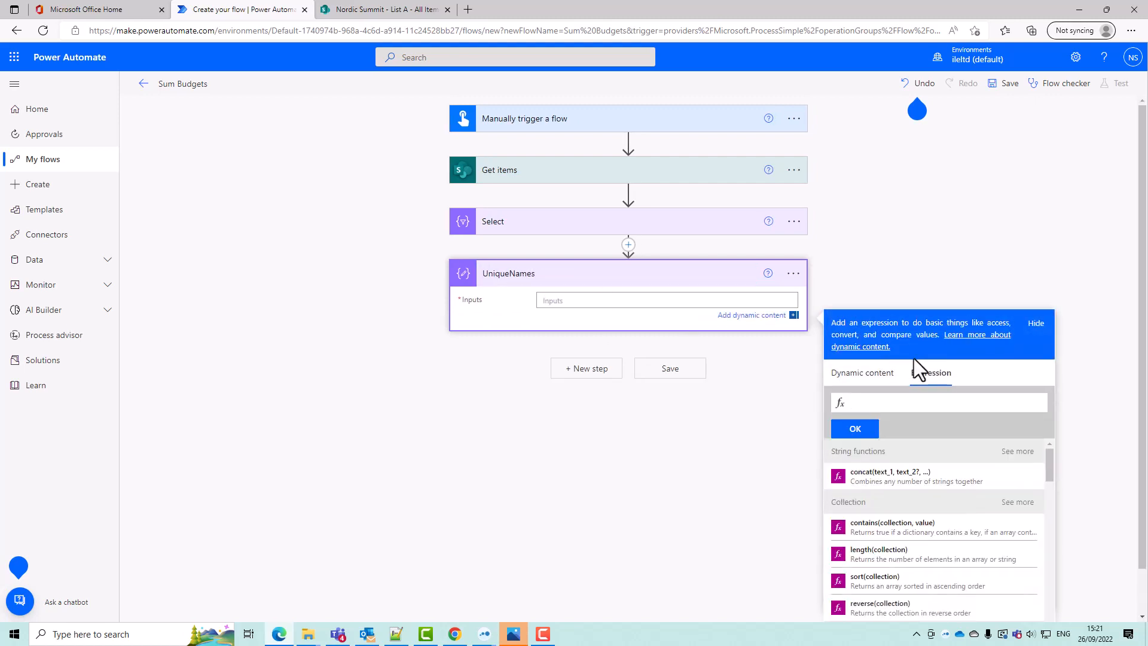
text(union()
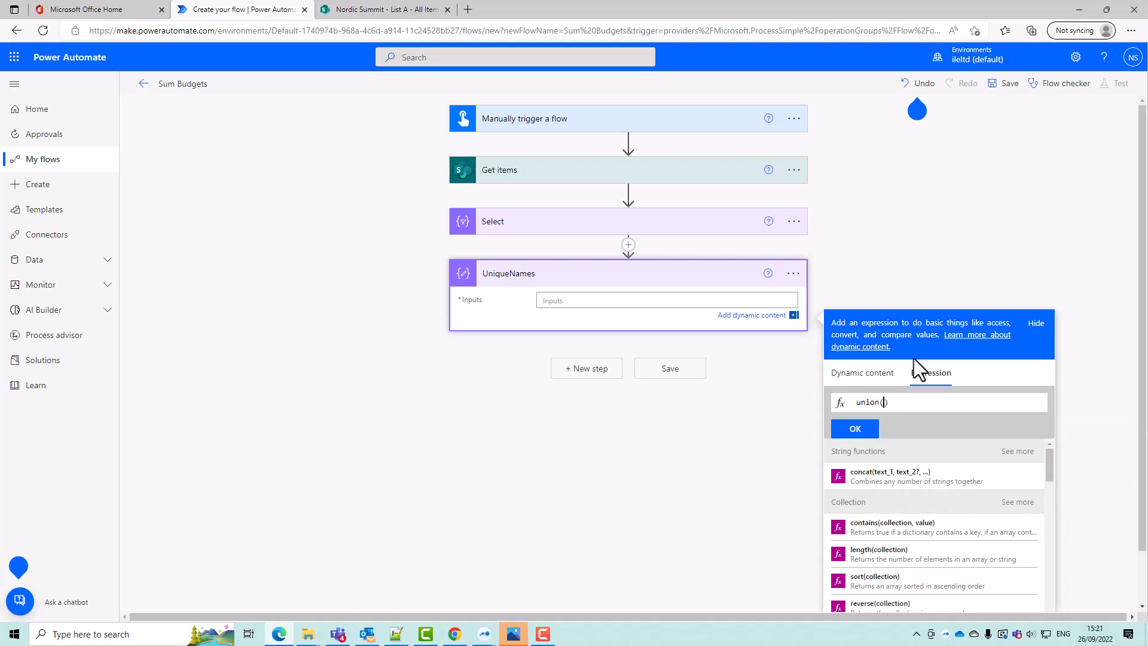
click(855, 374)
click(857, 472)
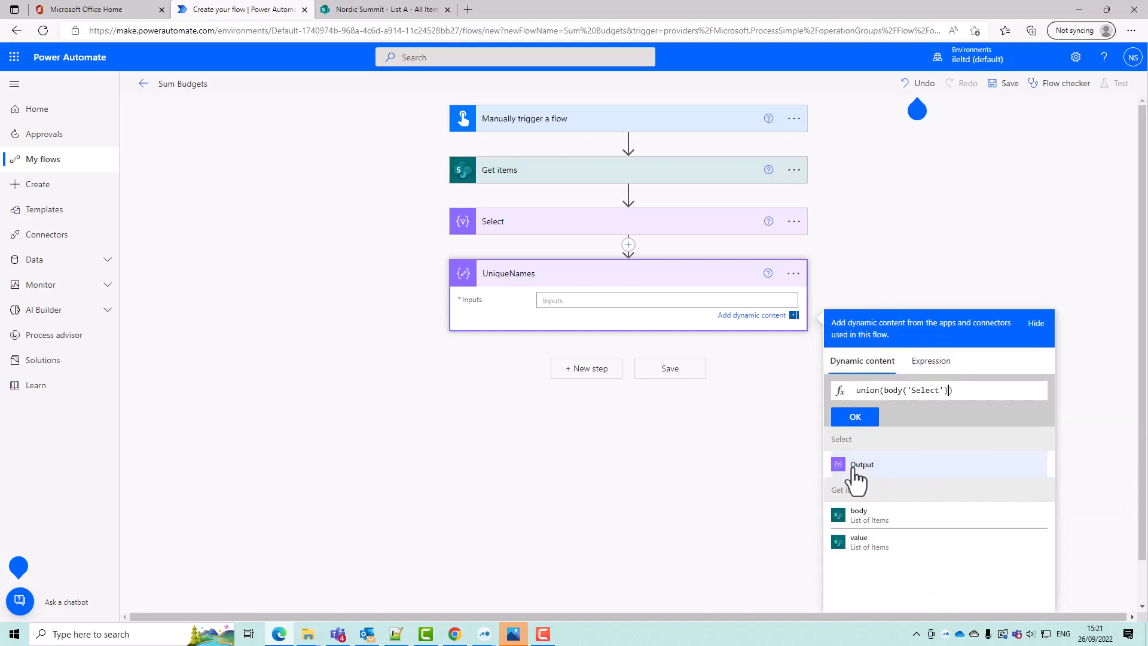
text(,)
click(855, 472)
click(855, 417)
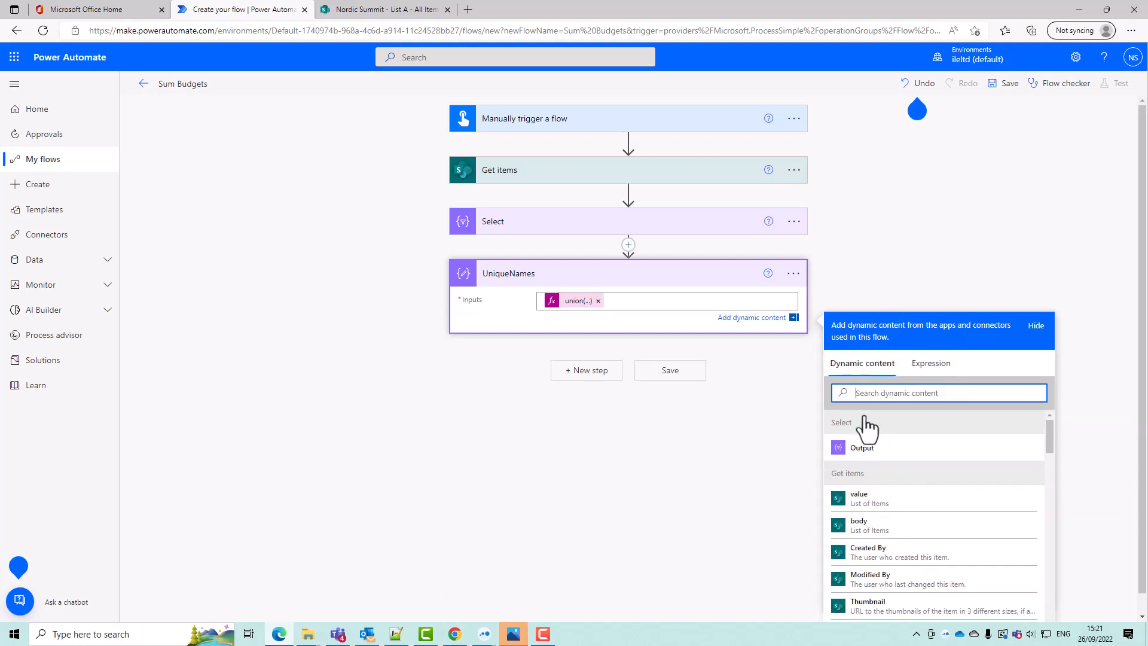
Save the Sum Budgets flow and run a manual test of it
click(1002, 89)
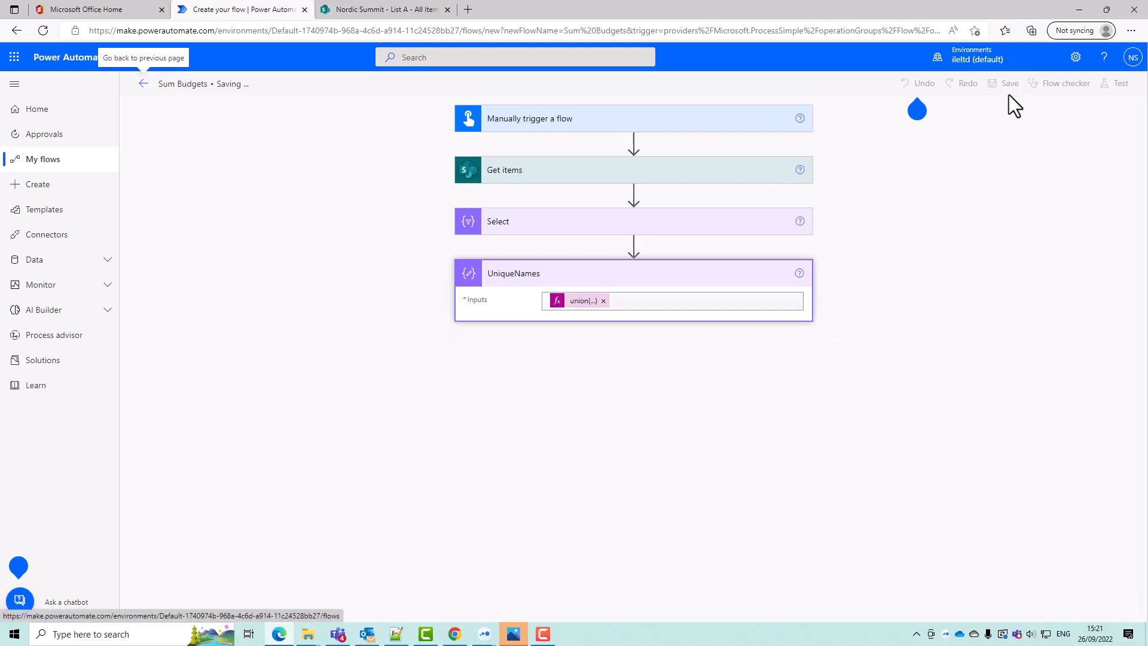
click(1115, 85)
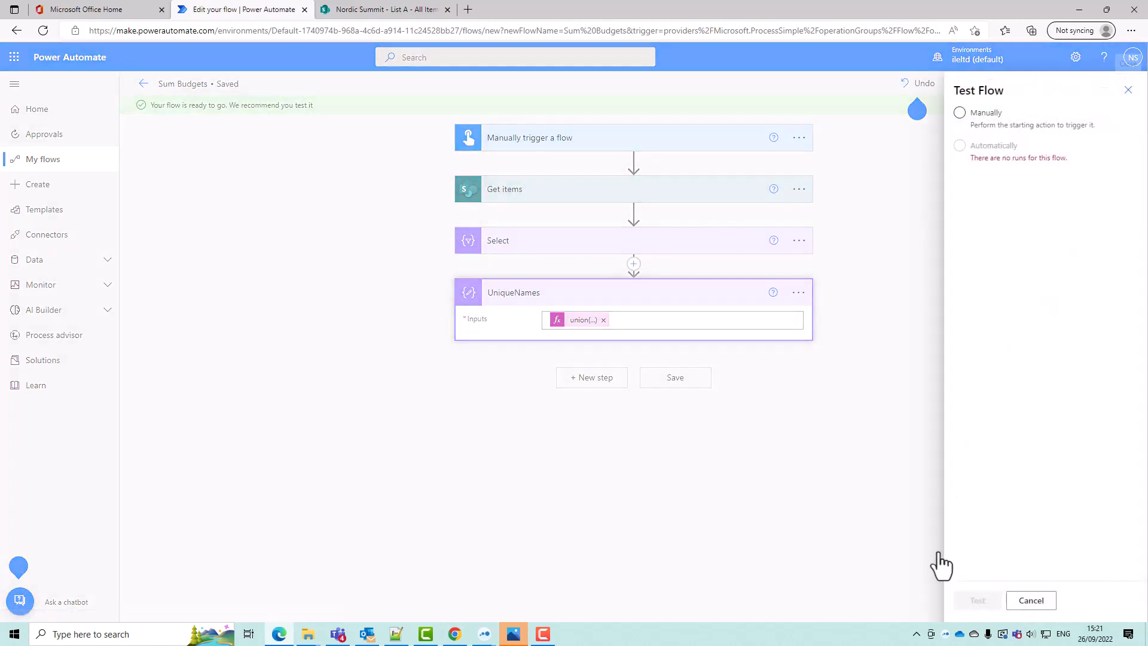
click(959, 112)
click(976, 600)
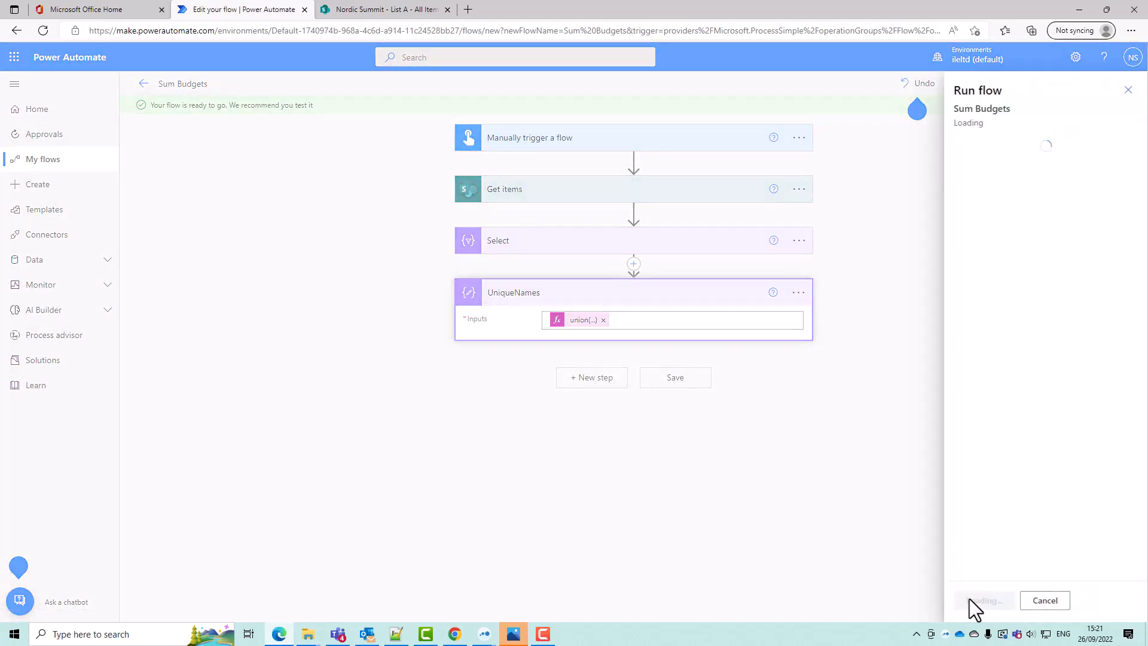
click(973, 601)
click(974, 600)
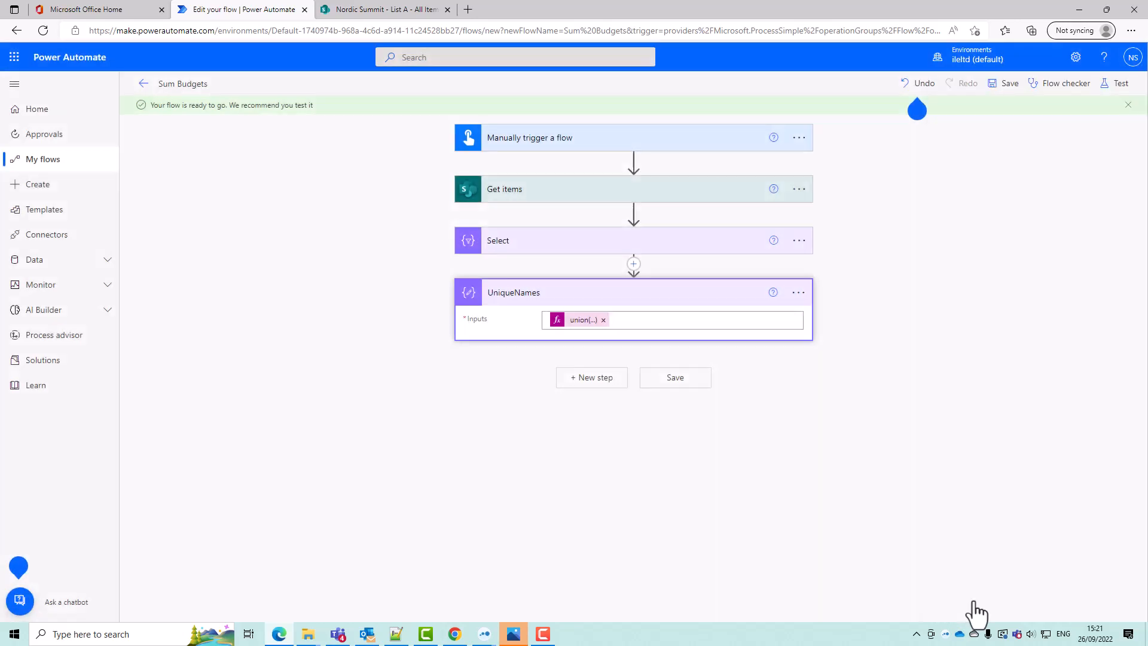
Examine the run results of the UniqueNames and Select actions, and return to editing the flow
click(576, 315)
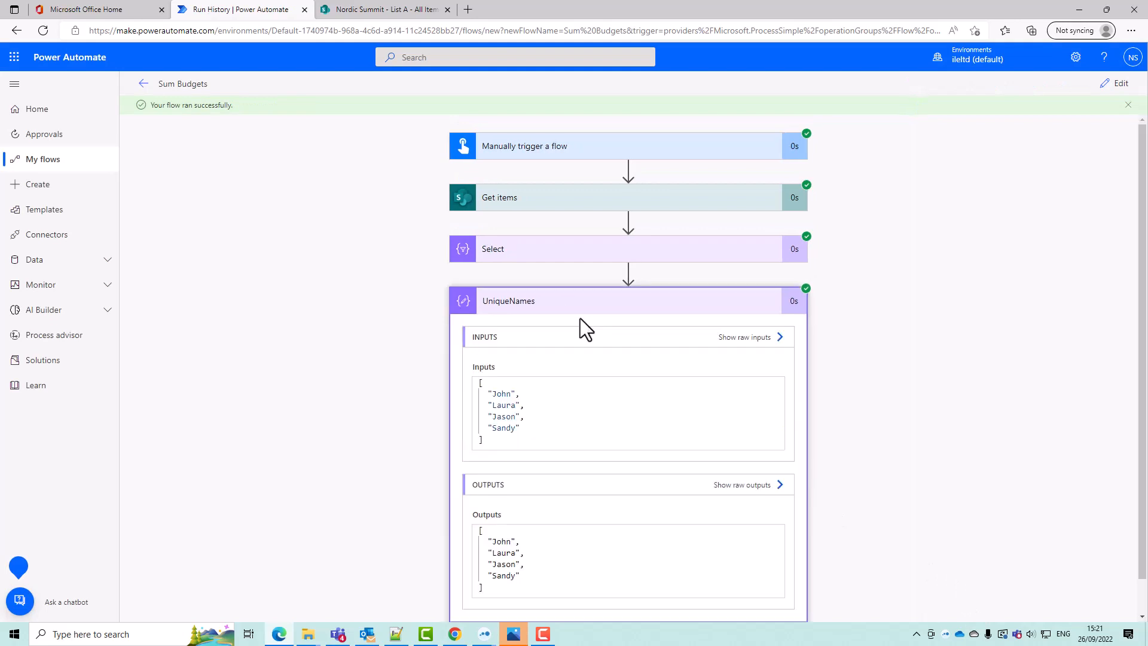
drag(492, 393, 506, 428)
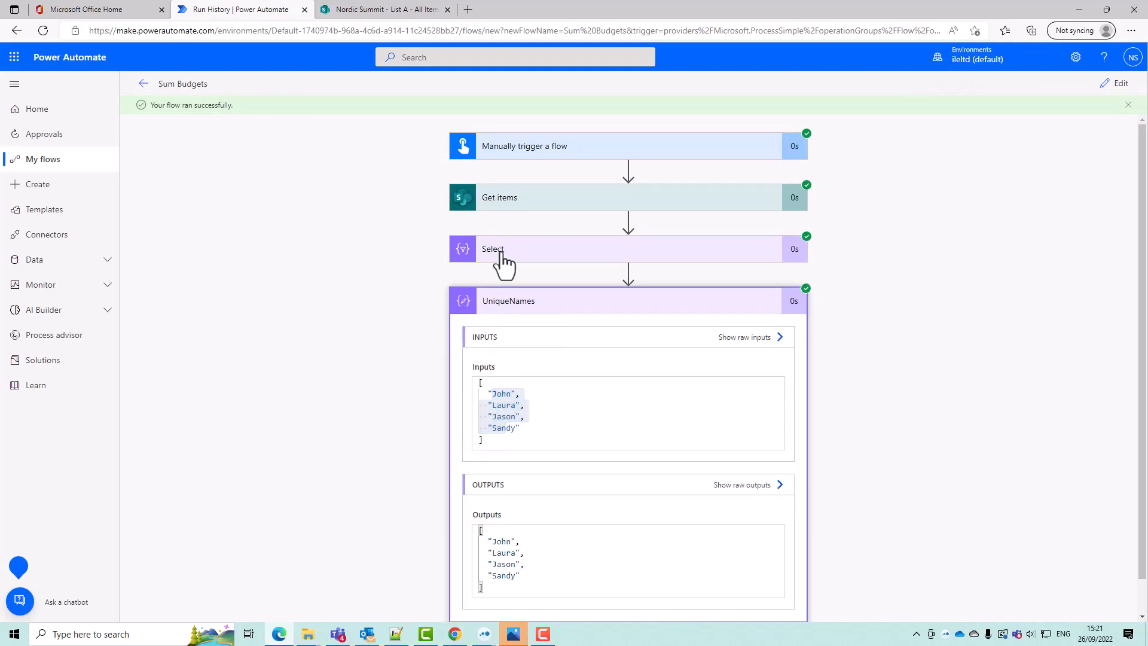
click(504, 254)
drag(513, 506, 510, 558)
click(544, 259)
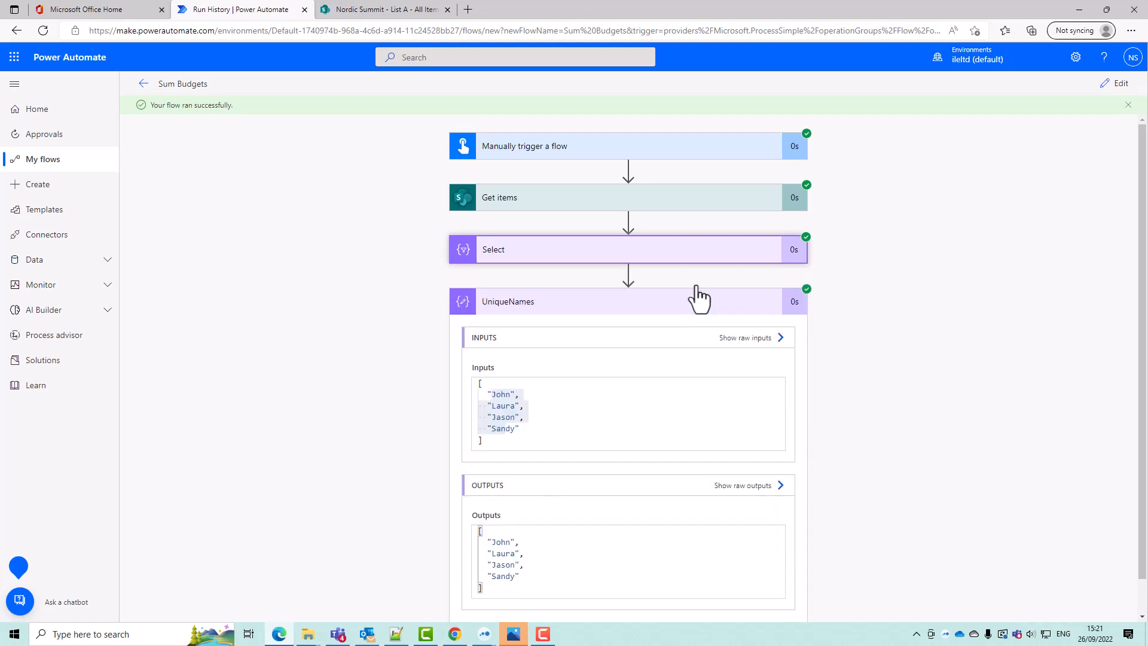
click(1117, 84)
click(575, 359)
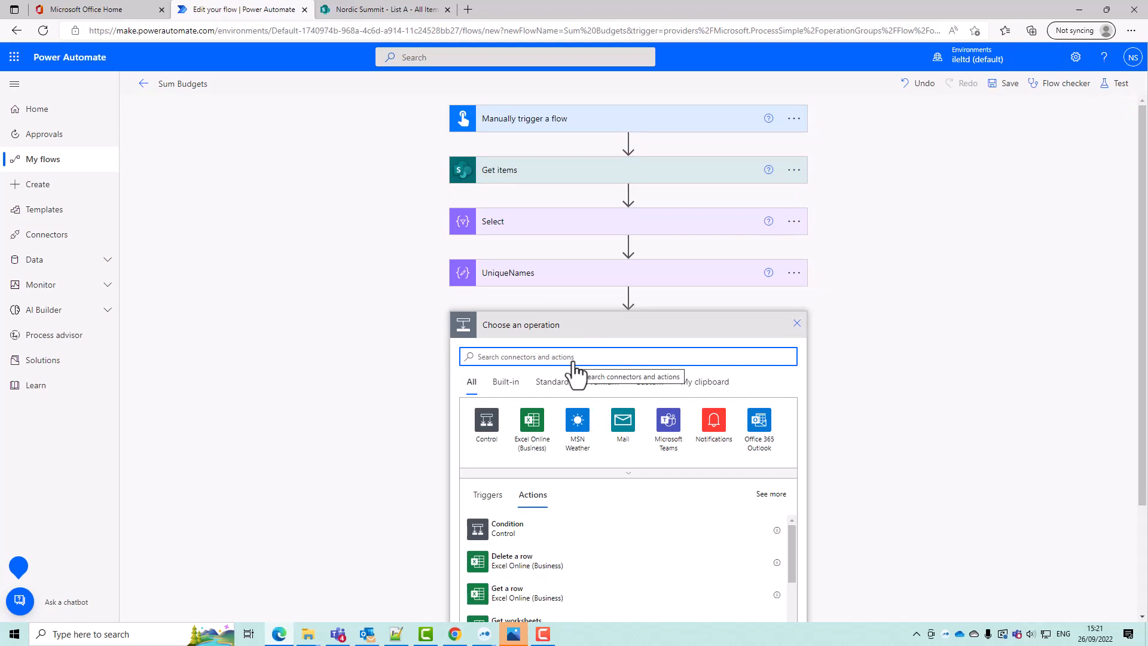
text(compose)
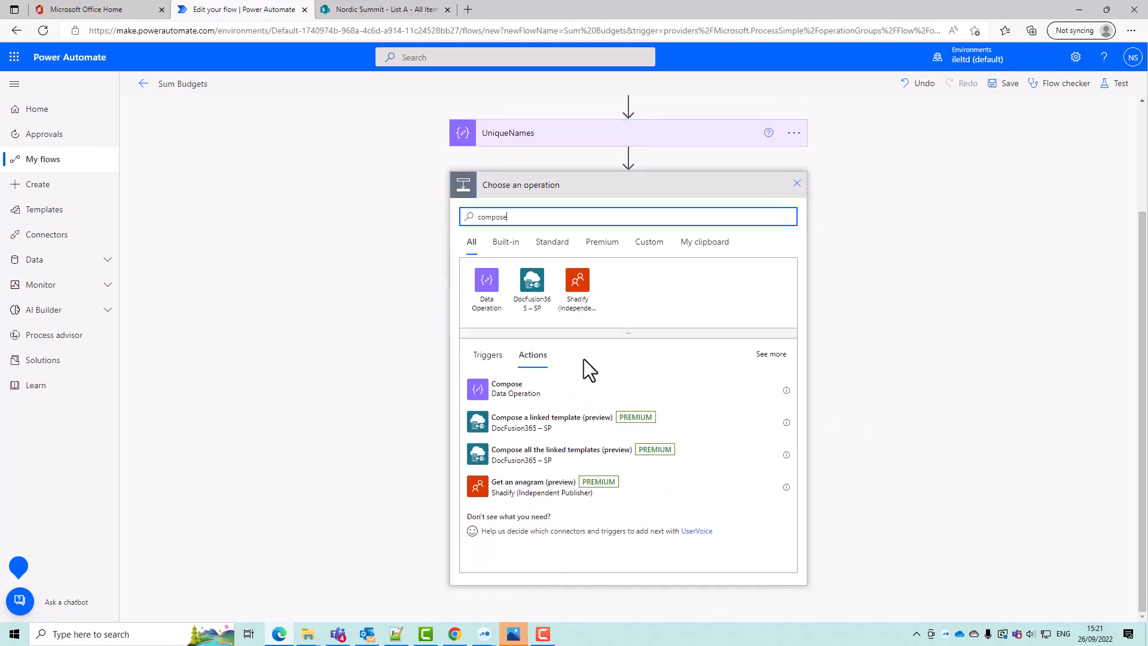
click(511, 392)
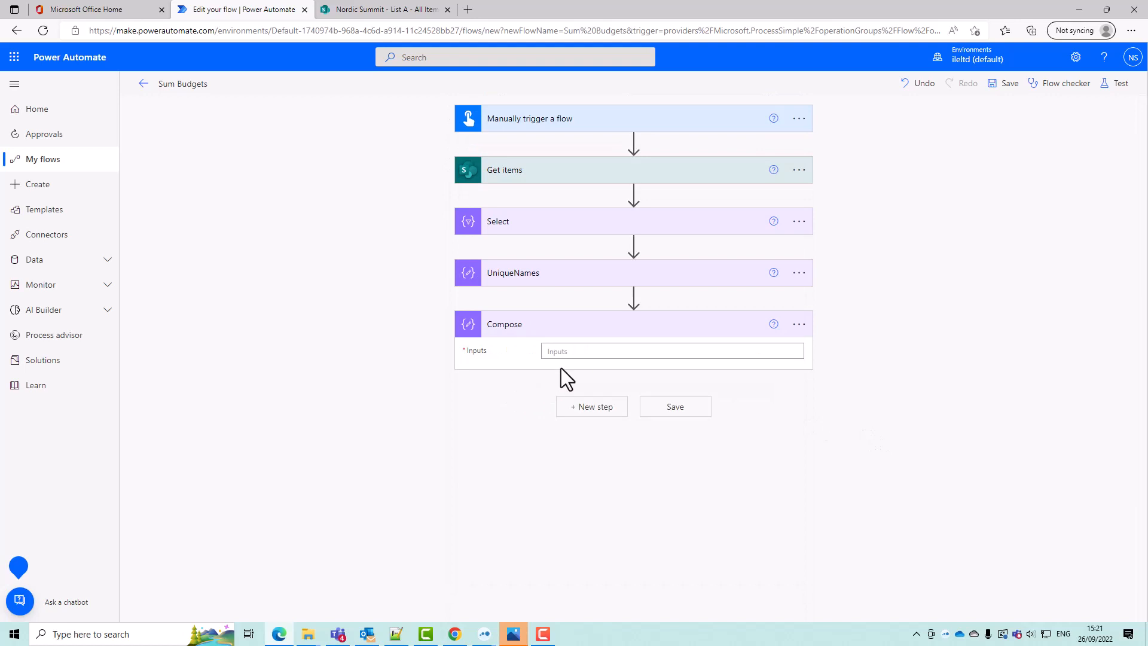
click(746, 351)
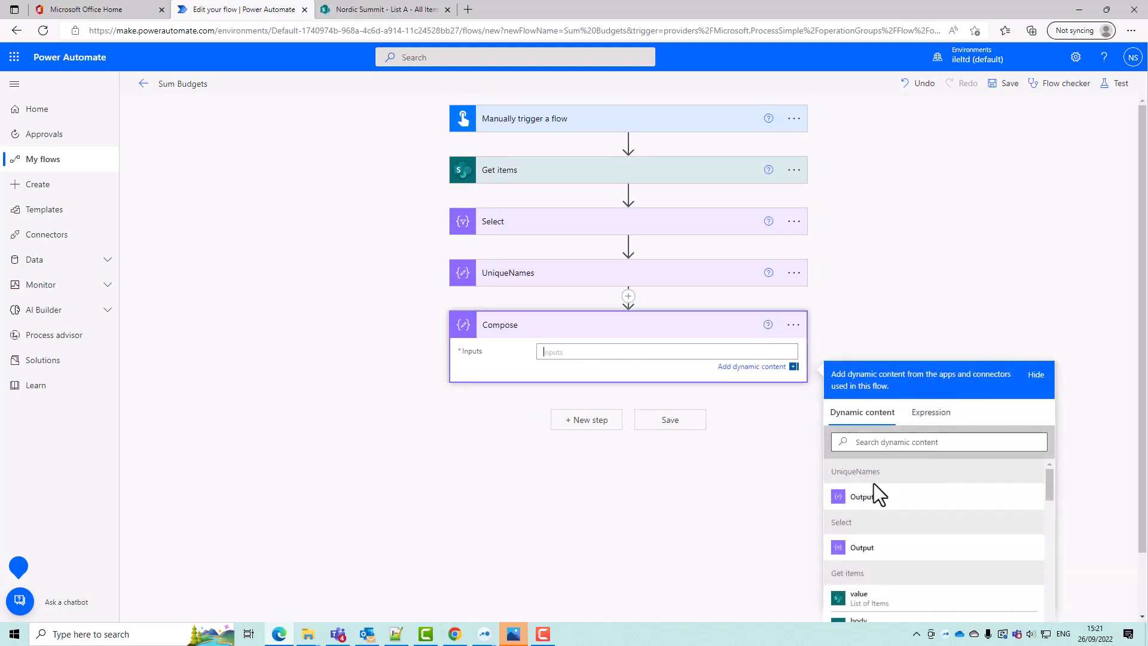
click(878, 501)
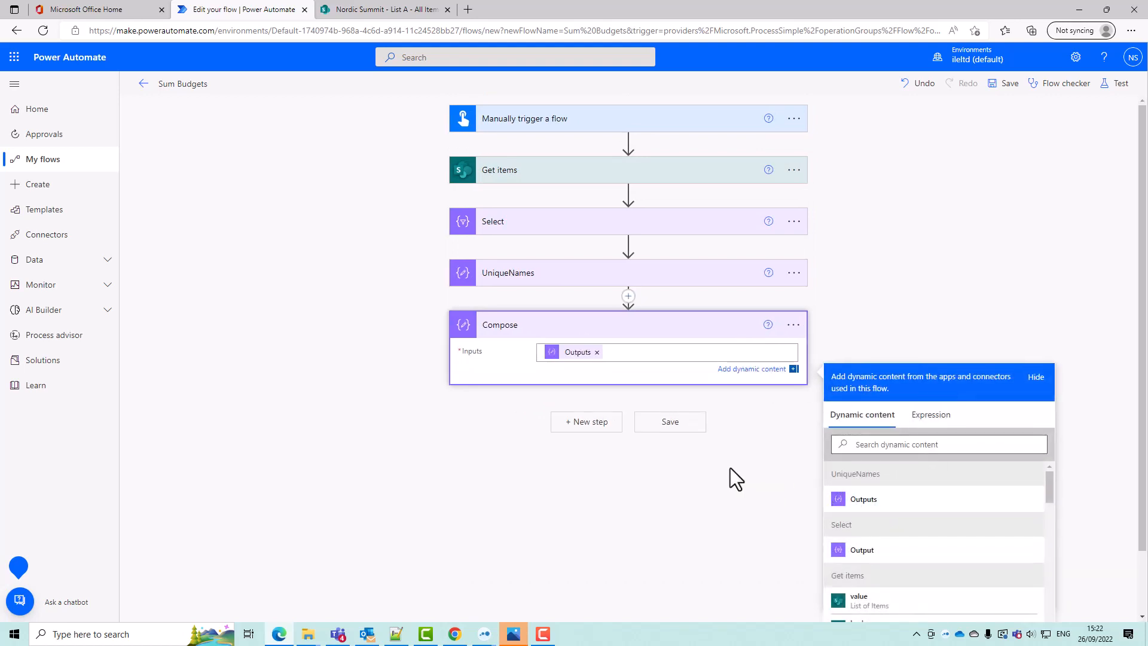
click(793, 324)
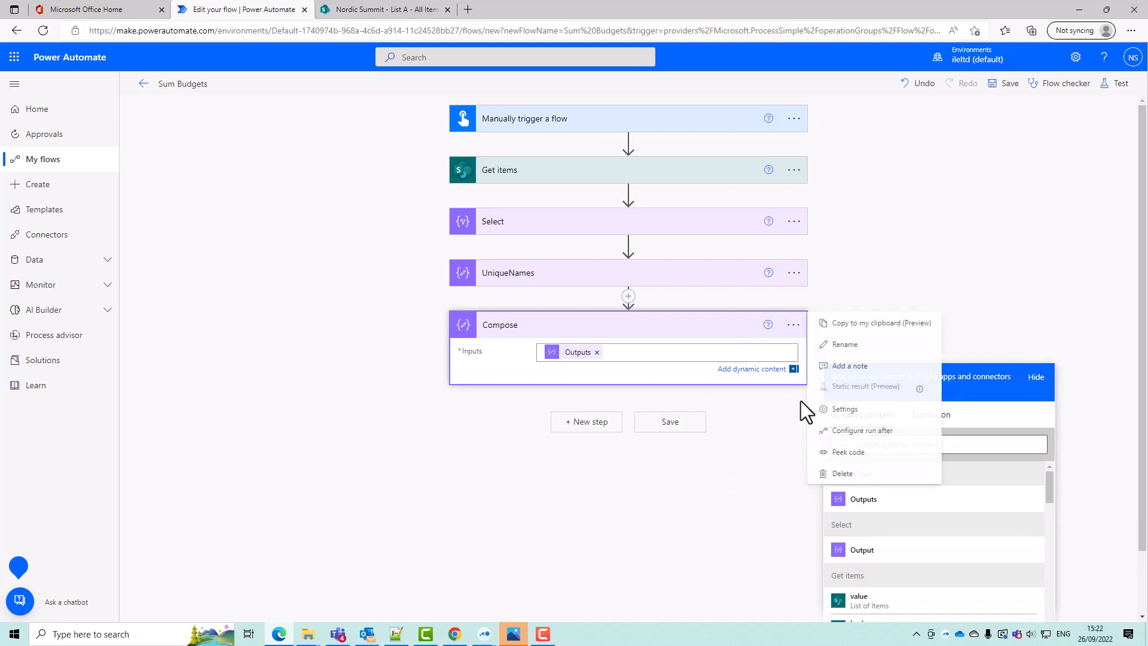
click(847, 473)
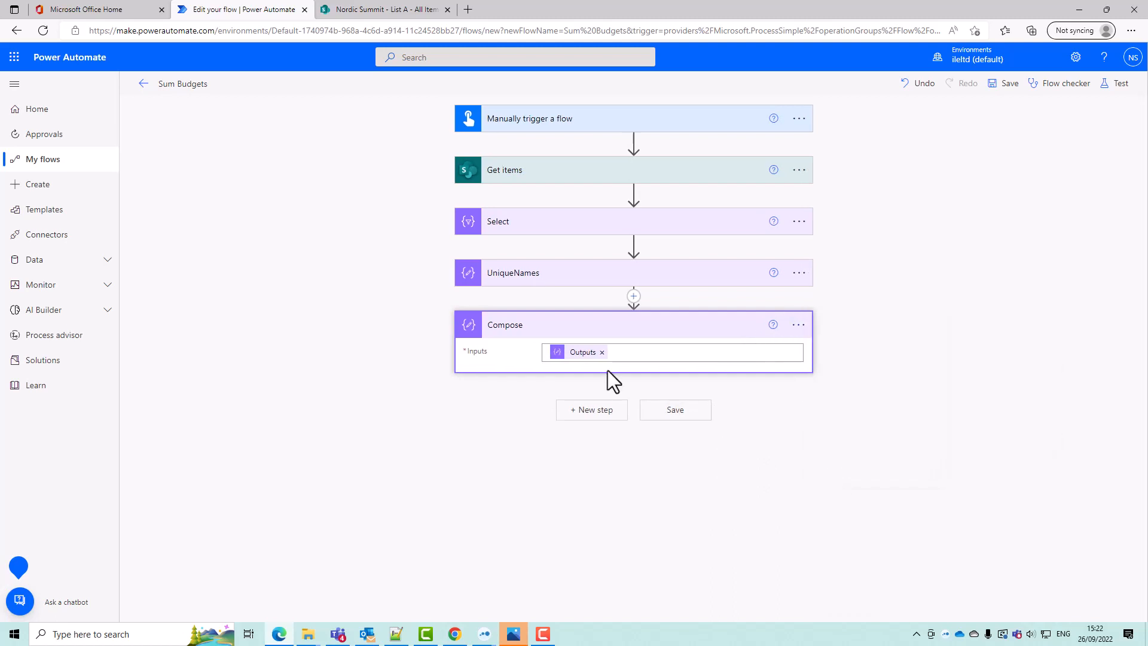
click(599, 359)
Add an Apply to each control after UniqueNames that loops over the UniqueNames Outputs
click(601, 327)
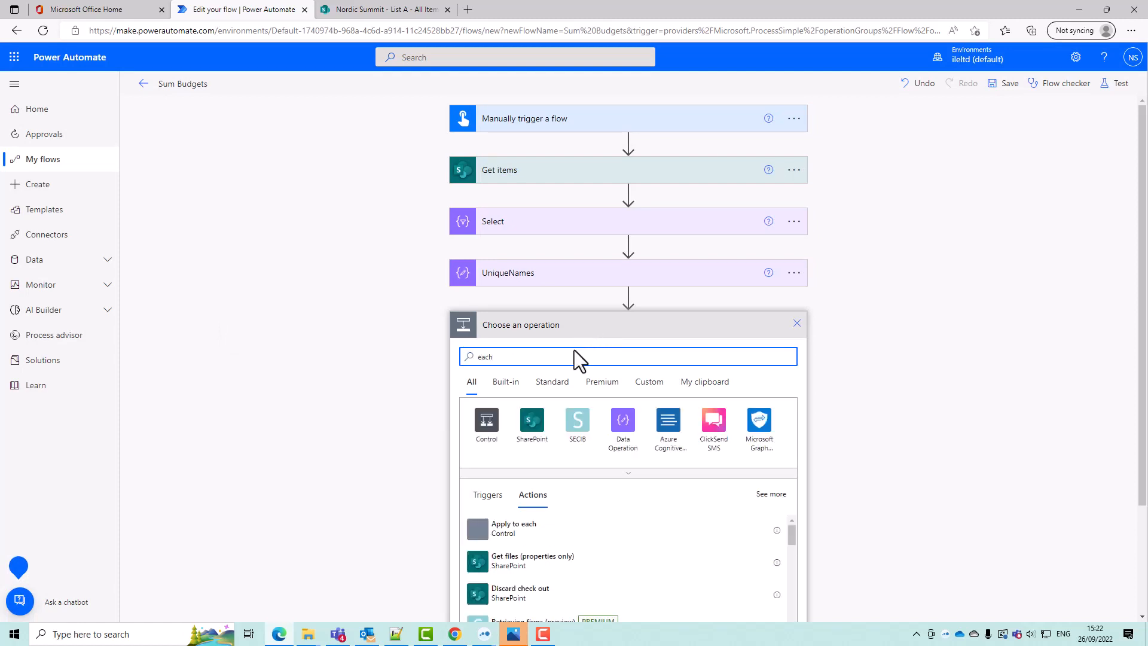
click(524, 531)
click(597, 364)
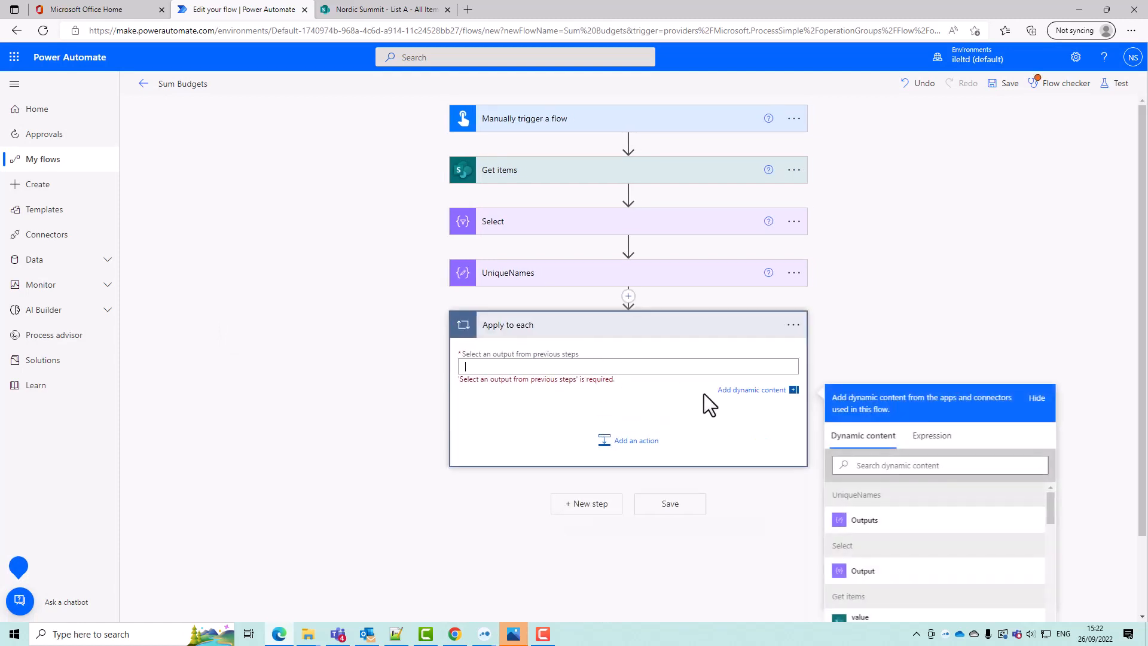
click(861, 520)
click(625, 433)
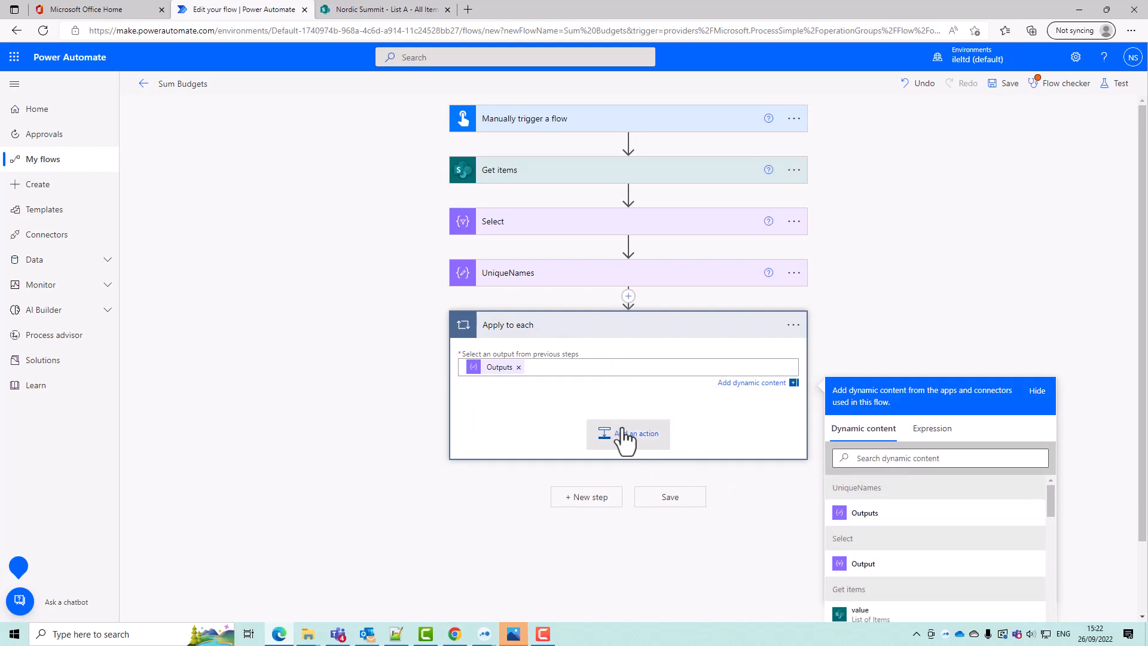
text(filter)
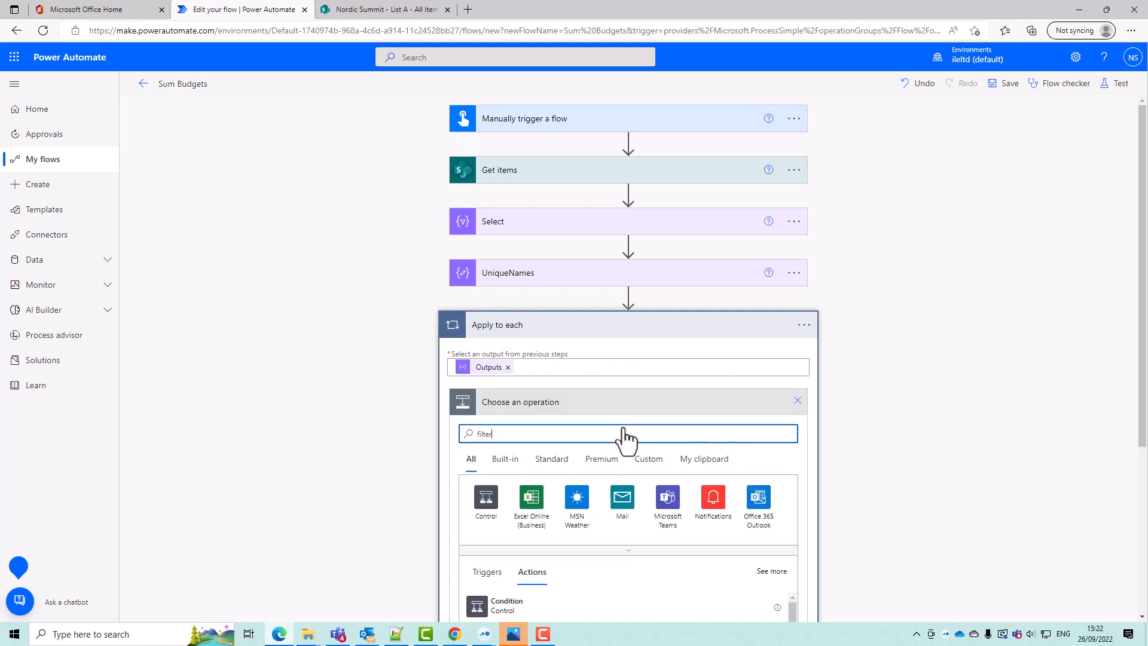
scroll(853, 427, down, 3)
click(543, 459)
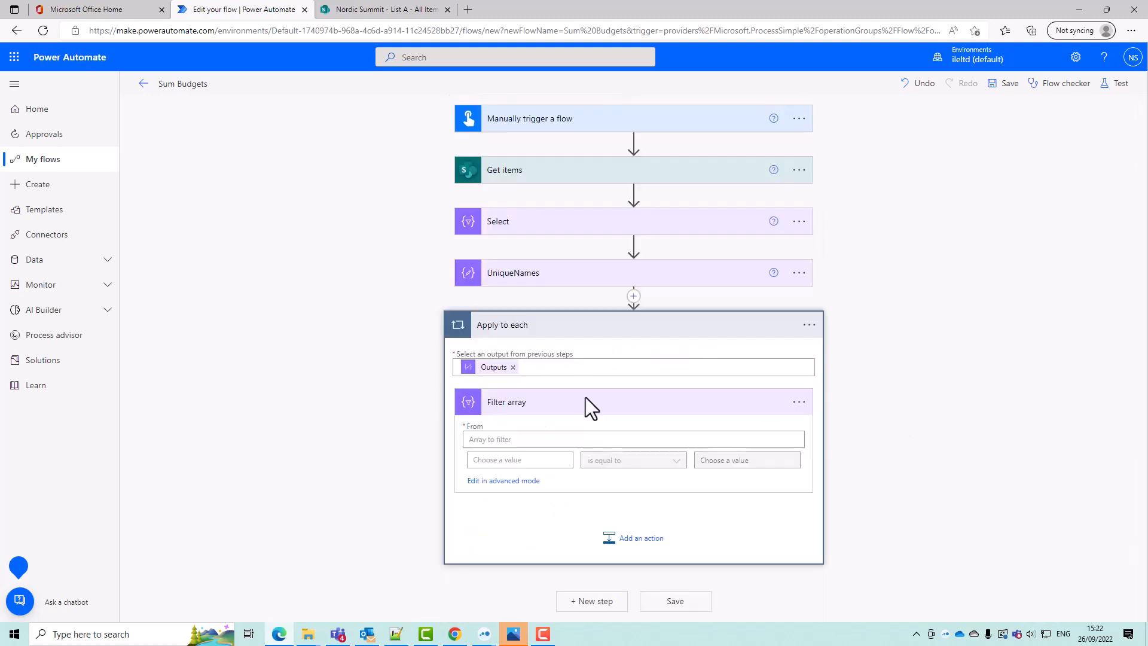
click(580, 441)
scroll(984, 465, down, 3)
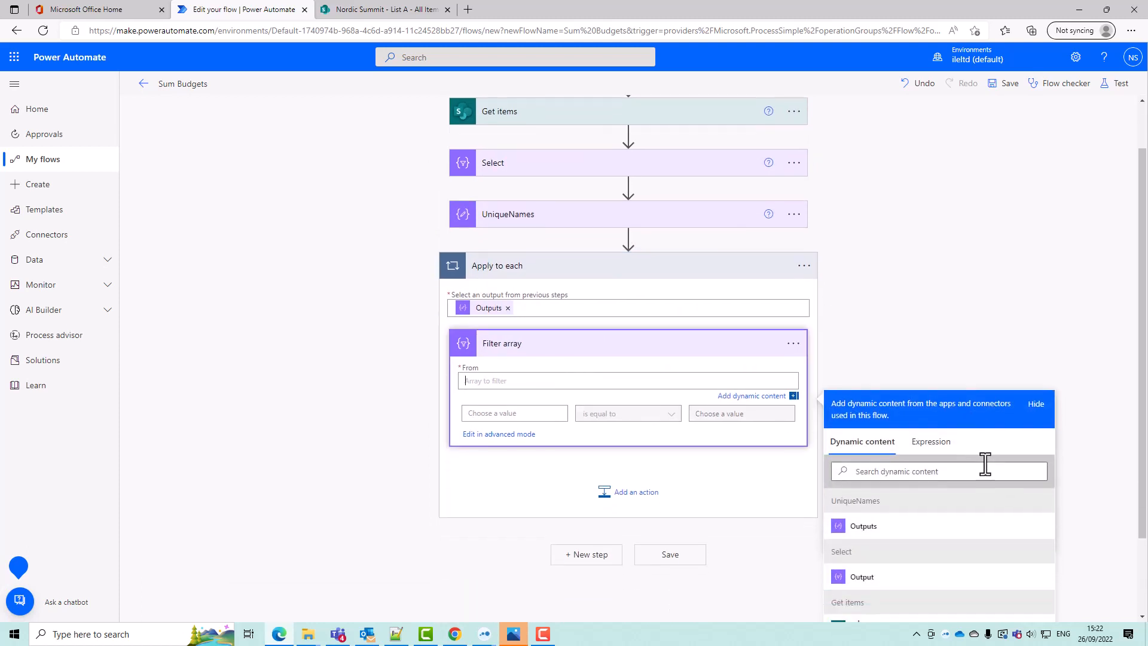
click(938, 538)
click(500, 305)
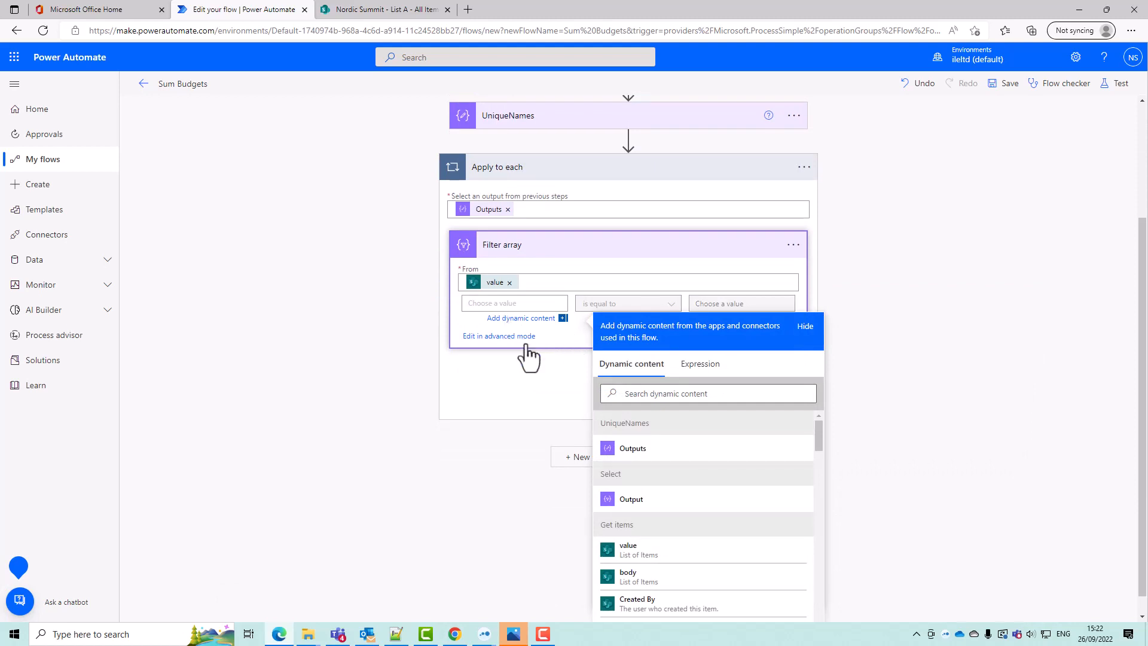
click(841, 407)
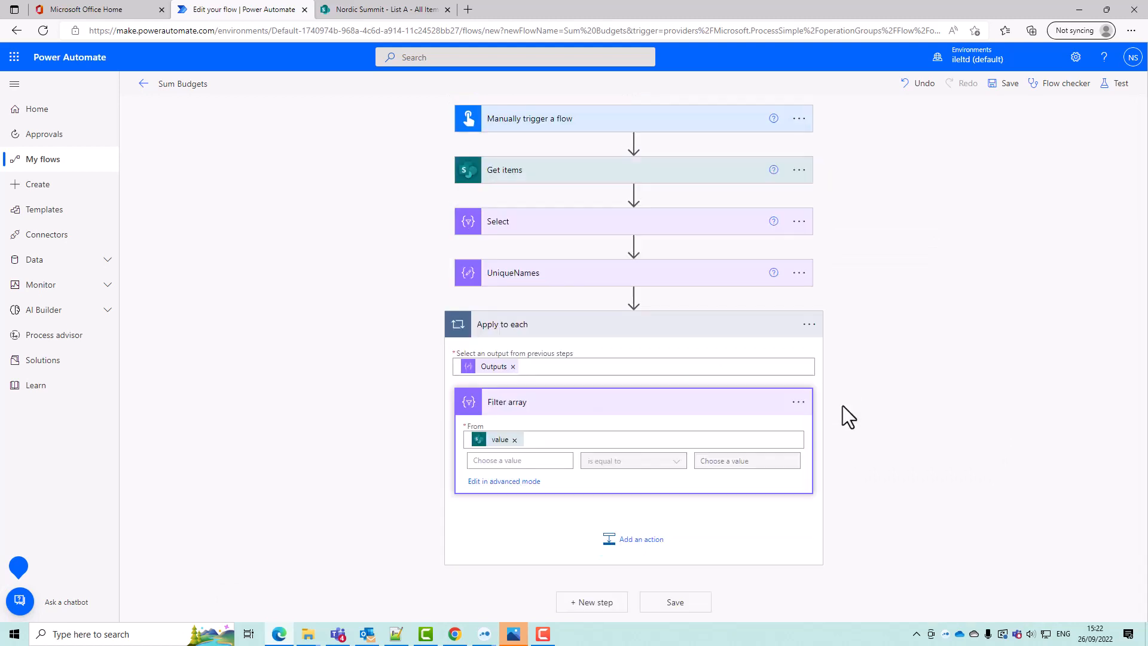
click(800, 402)
click(836, 550)
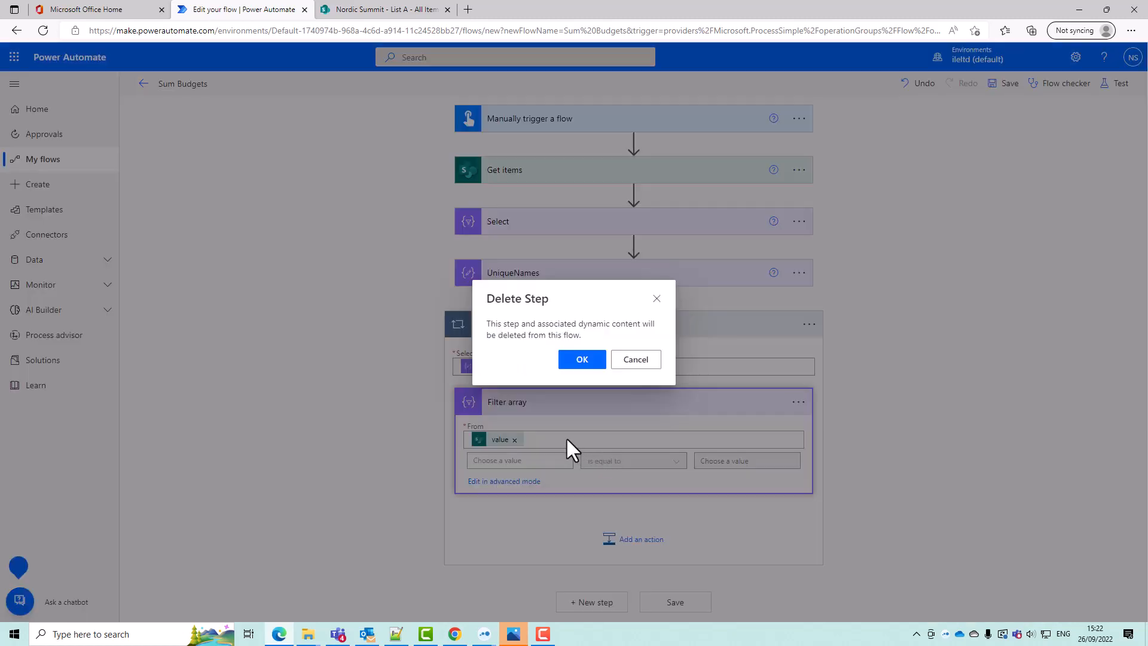
click(580, 361)
click(622, 424)
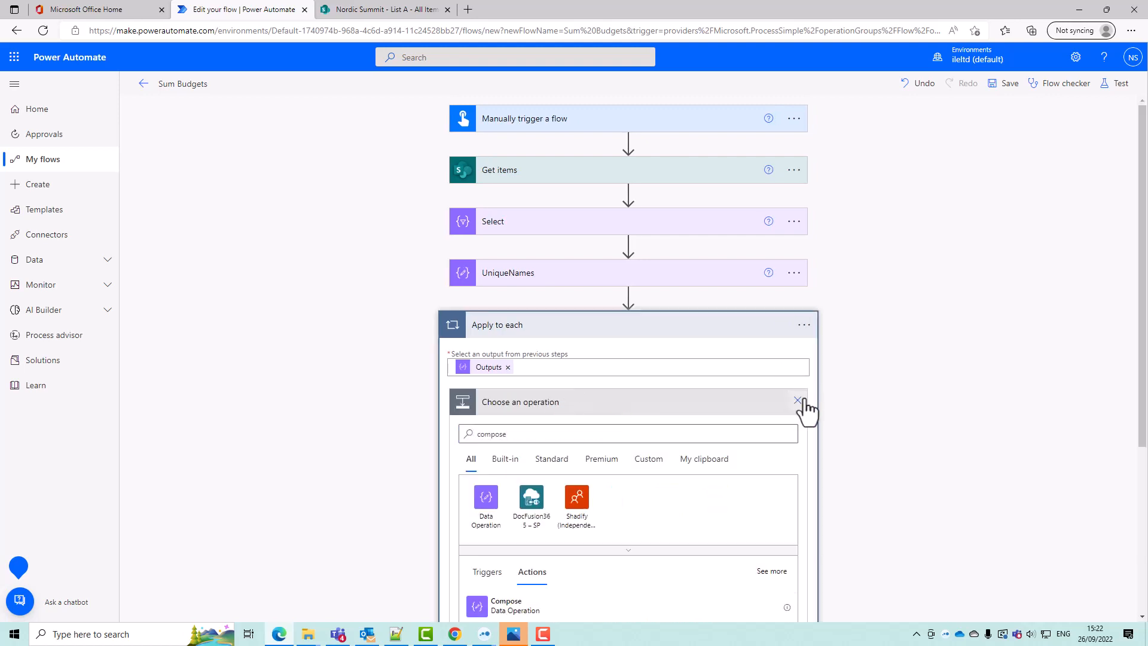
click(798, 400)
Add a Filter array action inside Apply to each, using the Get items value list as its From source
click(625, 424)
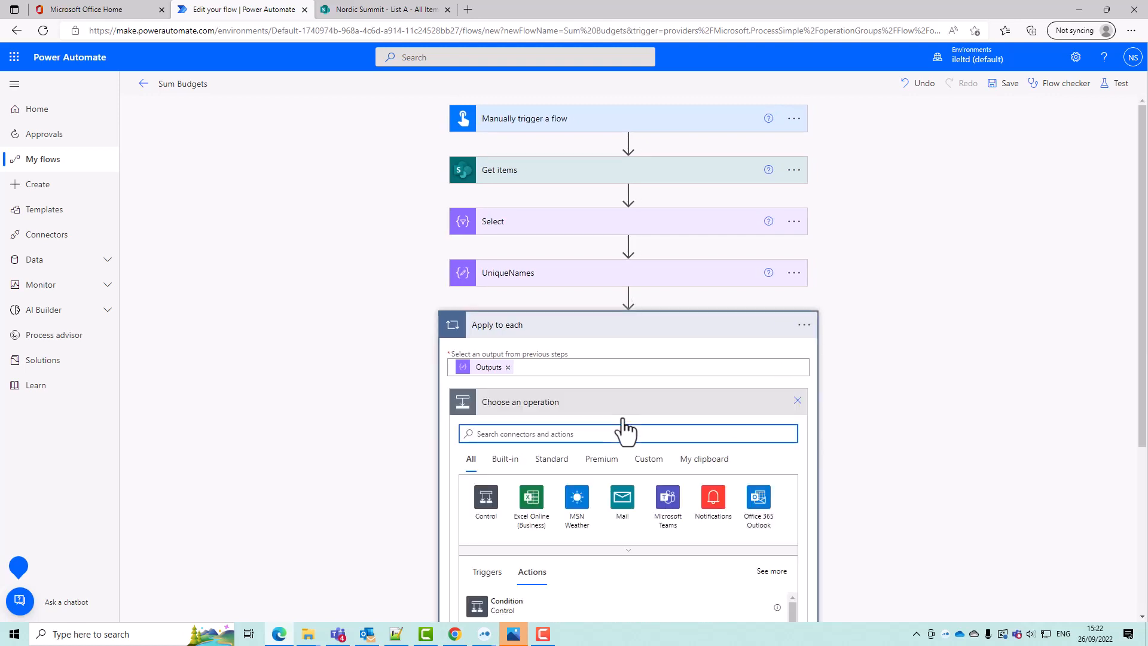
text(fio)
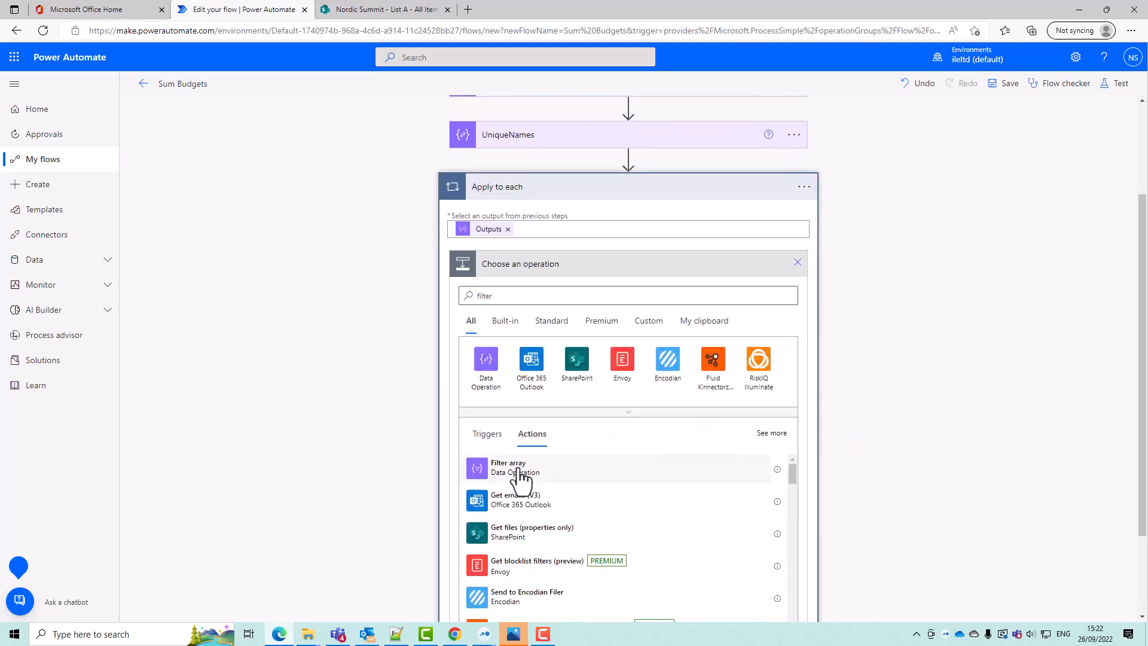
click(520, 470)
click(574, 440)
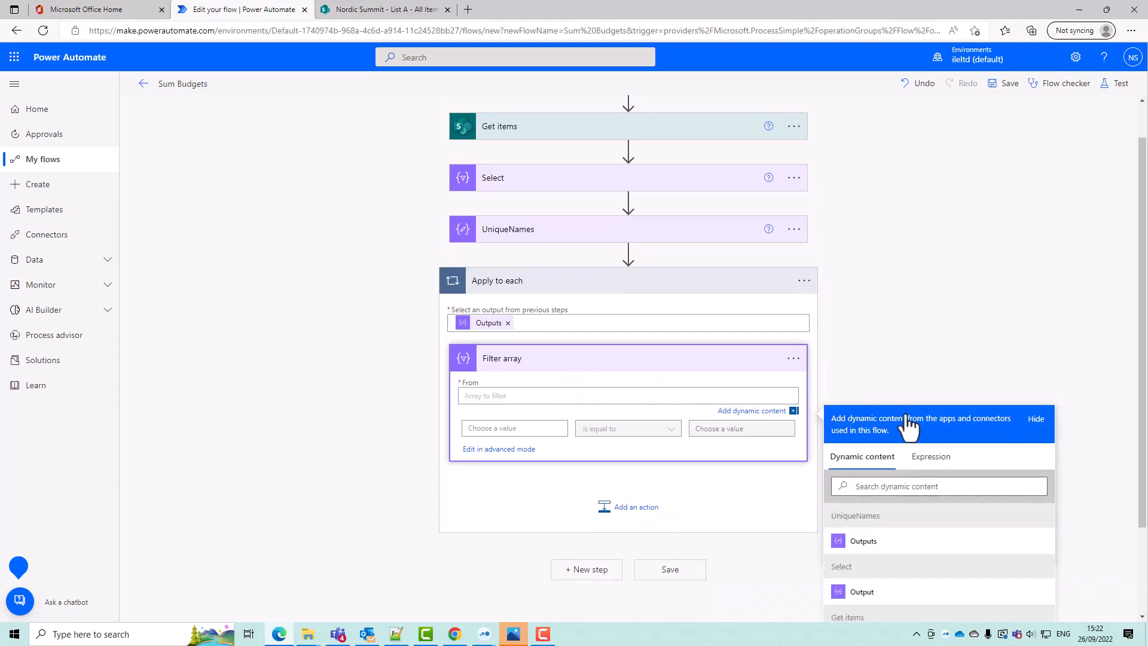
click(884, 594)
Set the first comparison value of Filter array to the expression item()['Title']
click(521, 377)
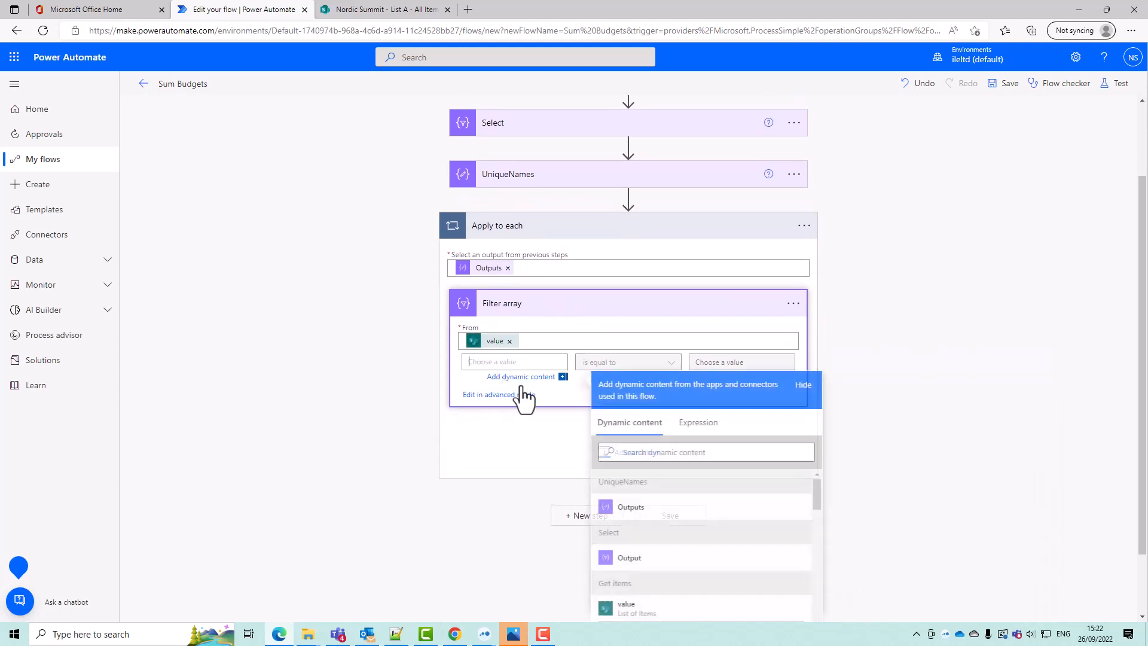
click(714, 435)
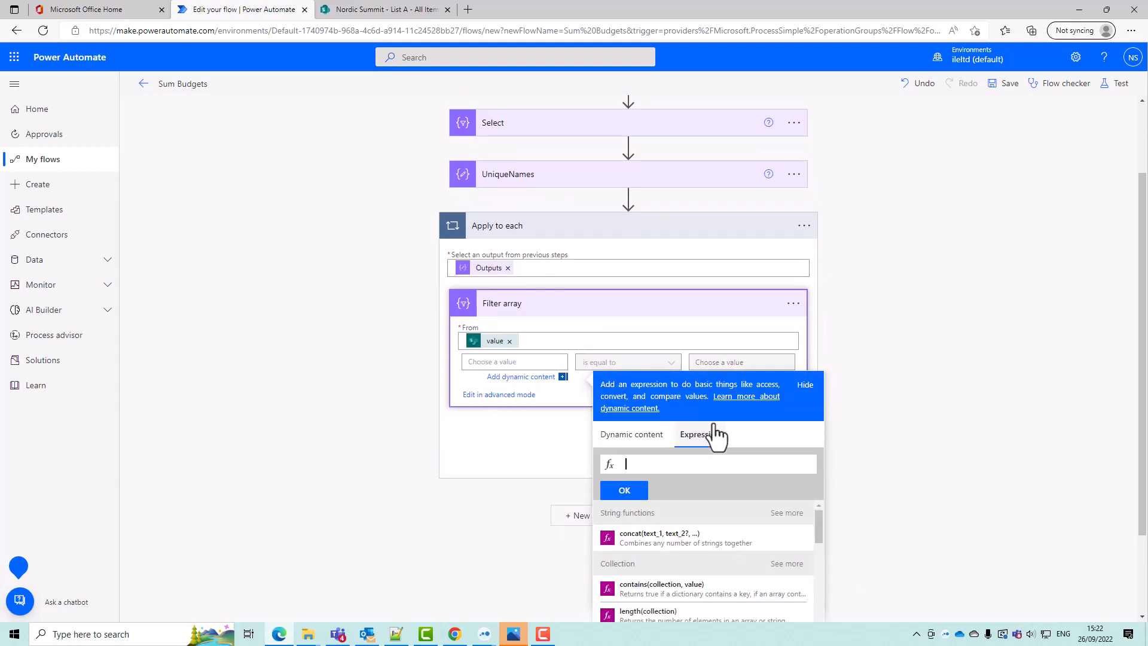
text(i)
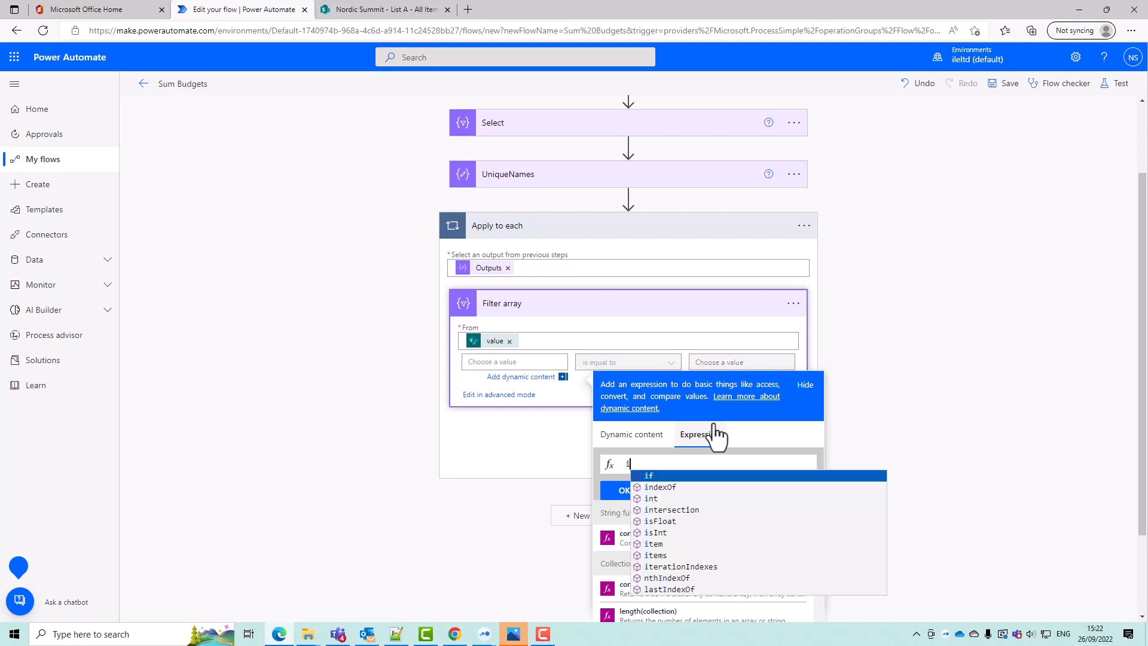
text(tem())
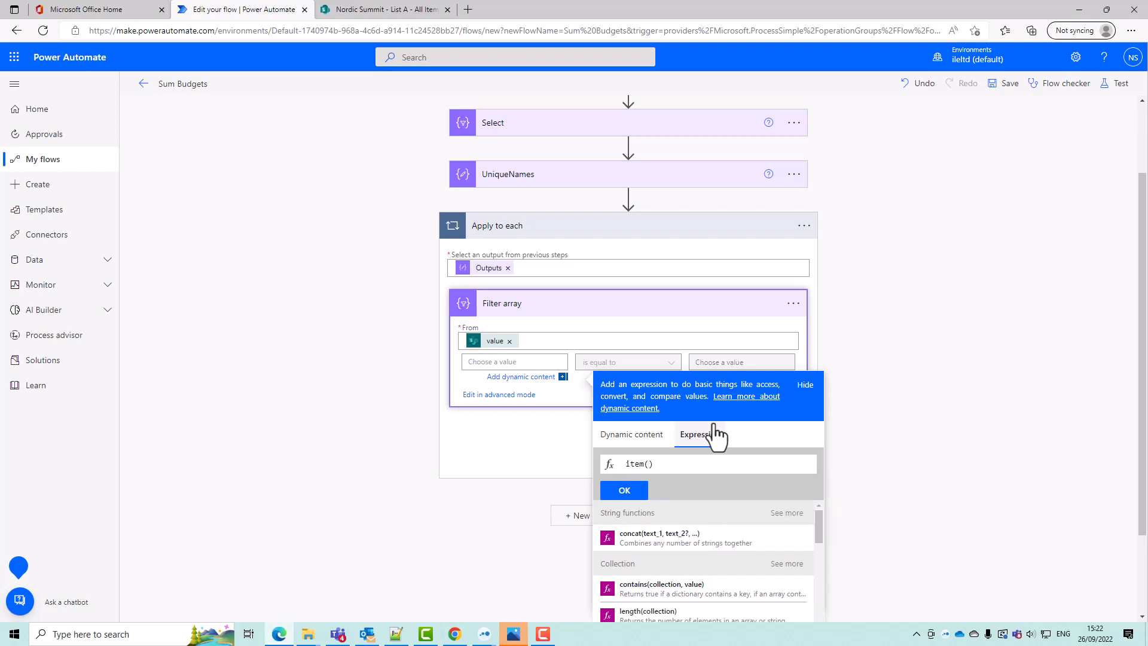
text(['Title)
click(631, 491)
Set the filter's second comparison value to the Apply to each Current item, and save the flow
click(737, 361)
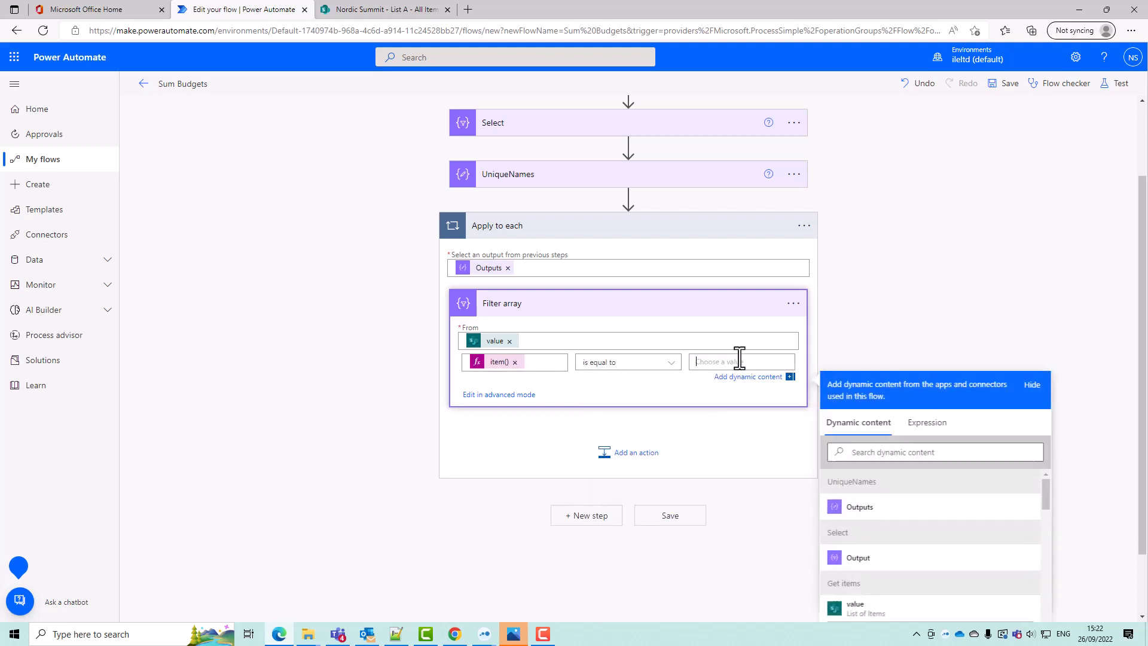
scroll(909, 505, down, 1)
scroll(1111, 491, down, 3)
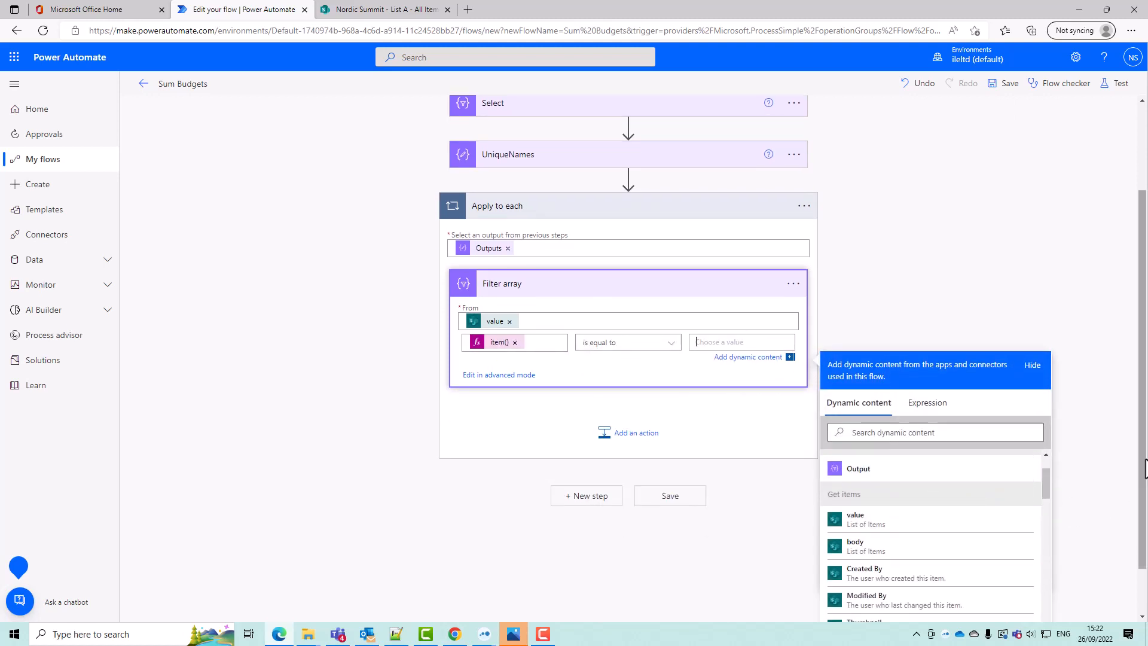
drag(1041, 453, 1036, 609)
click(992, 607)
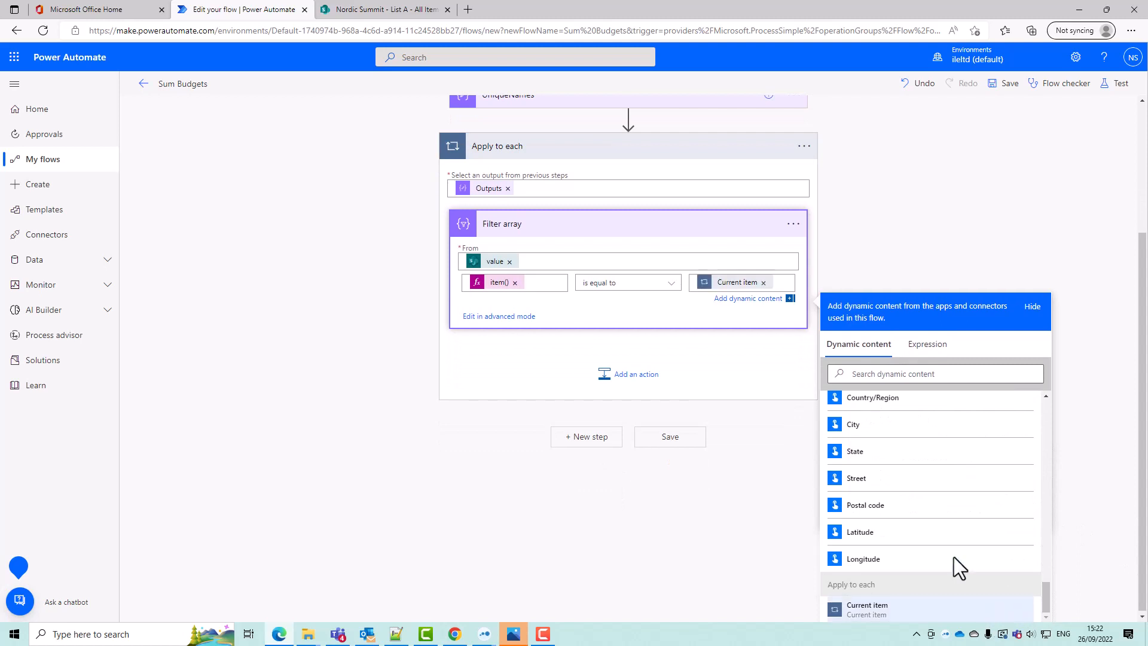
click(1001, 84)
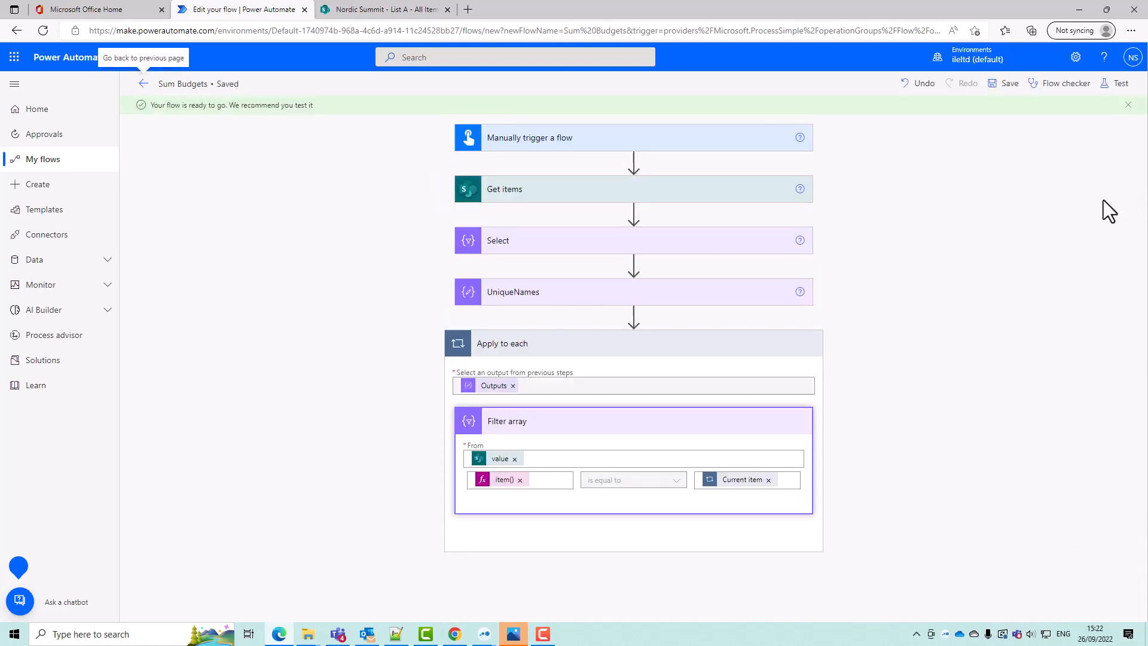
Test-run the Sum Budgets flow and open the run's details
click(1116, 84)
click(979, 599)
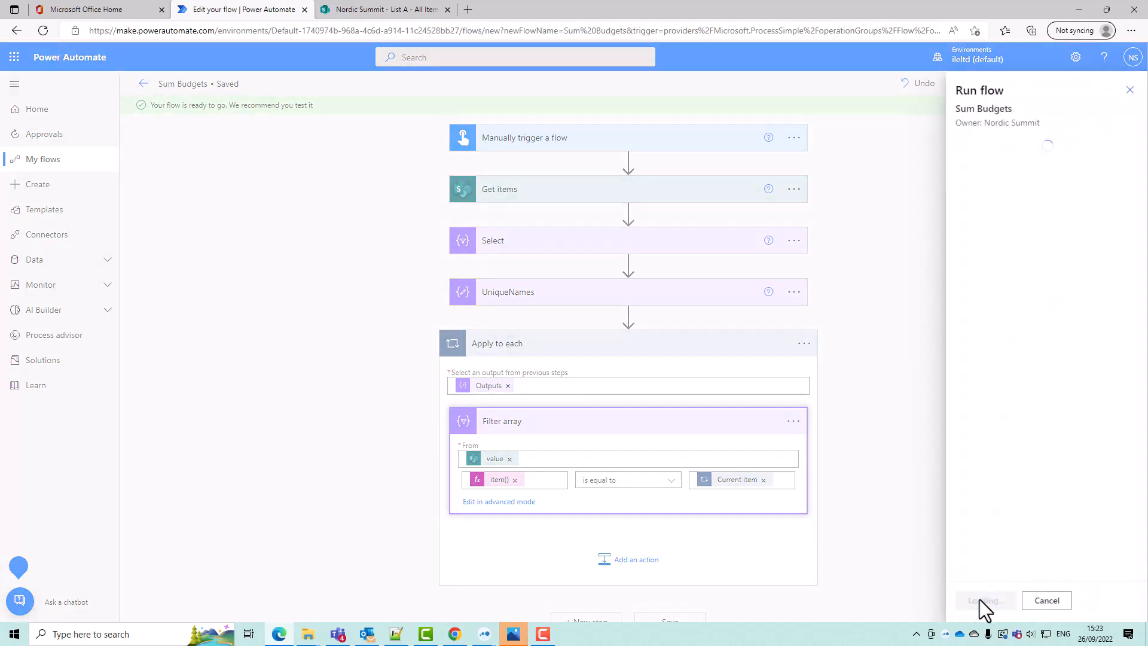
click(980, 599)
click(978, 599)
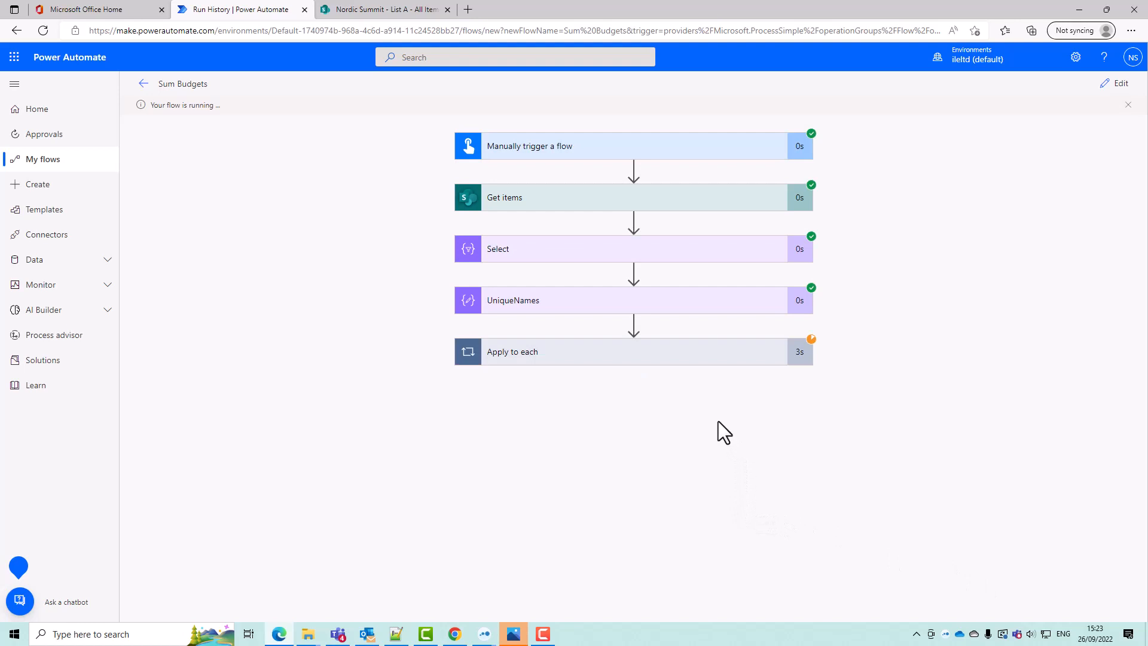
Examine the Filter array inputs and outputs for the first Apply to each iteration of the run
click(680, 361)
click(677, 413)
scroll(857, 483, down, 3)
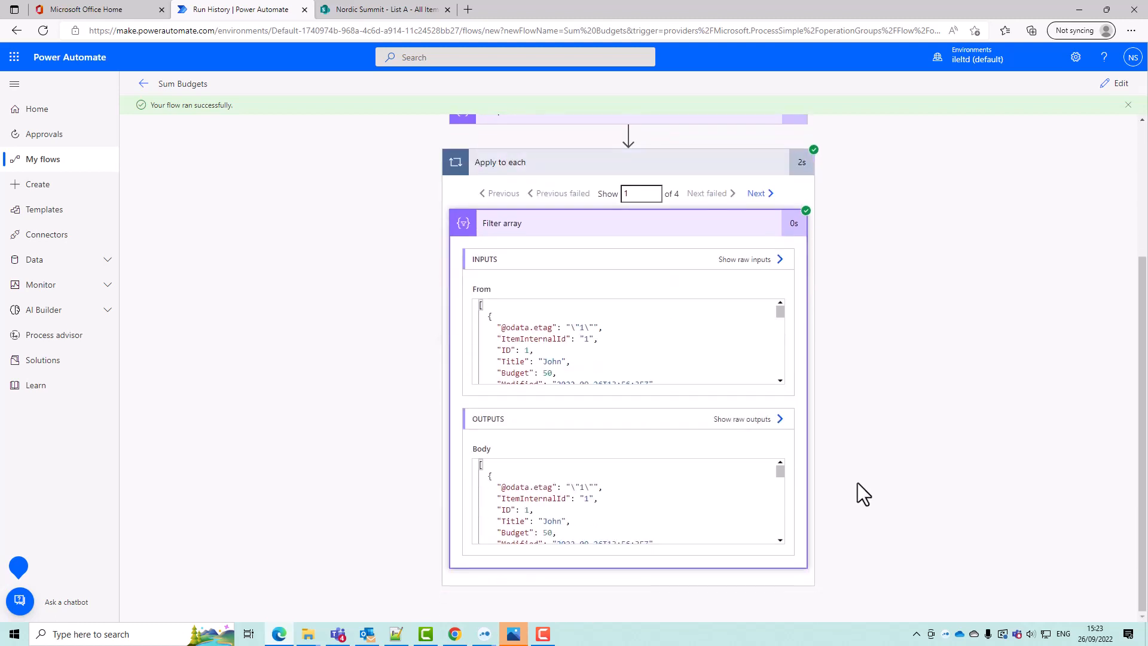
drag(784, 472, 784, 527)
drag(784, 517, 775, 474)
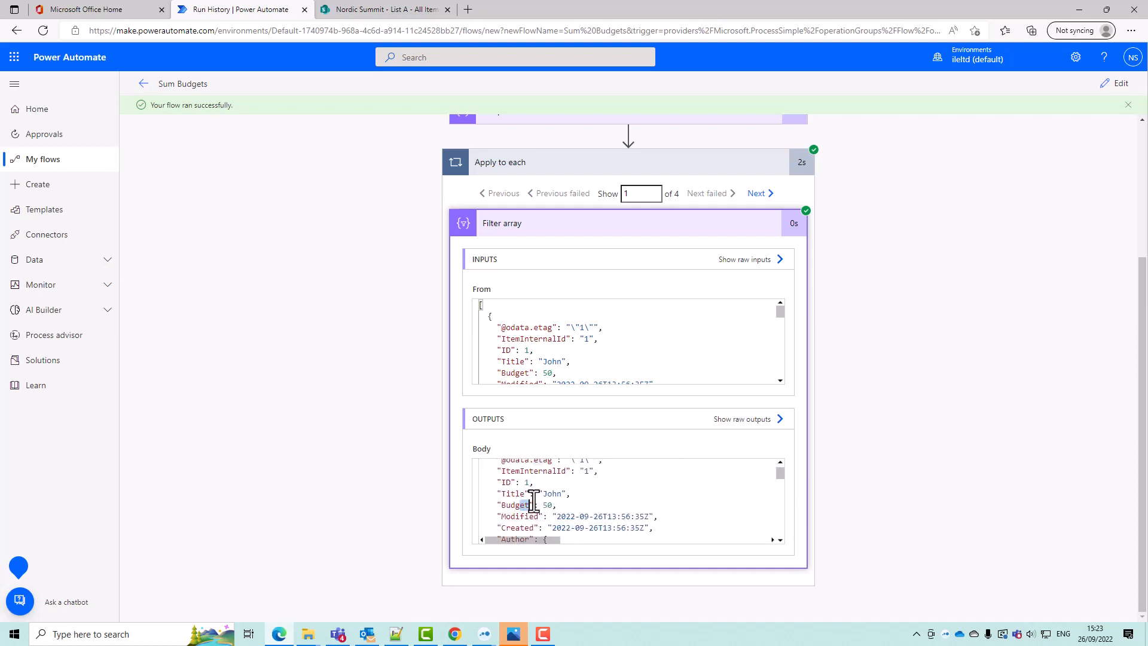
Go through Apply to each iterations 2 to 4 and examine the Filter array output body in them
click(756, 201)
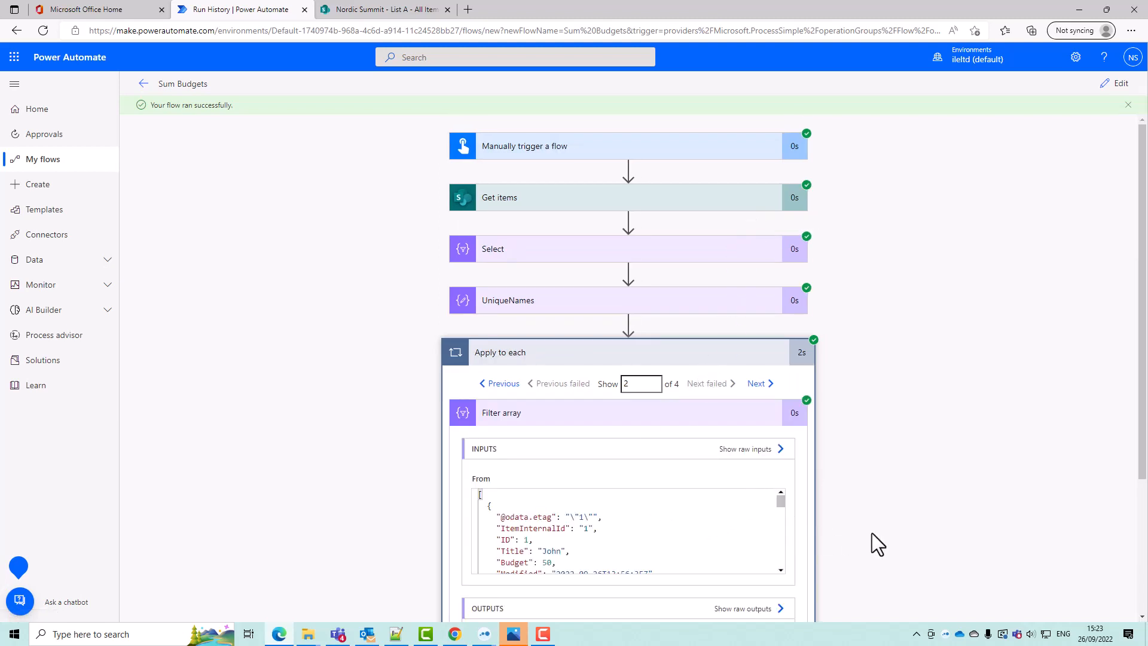
scroll(872, 533, down, 3)
drag(782, 475, 776, 532)
click(756, 197)
click(765, 194)
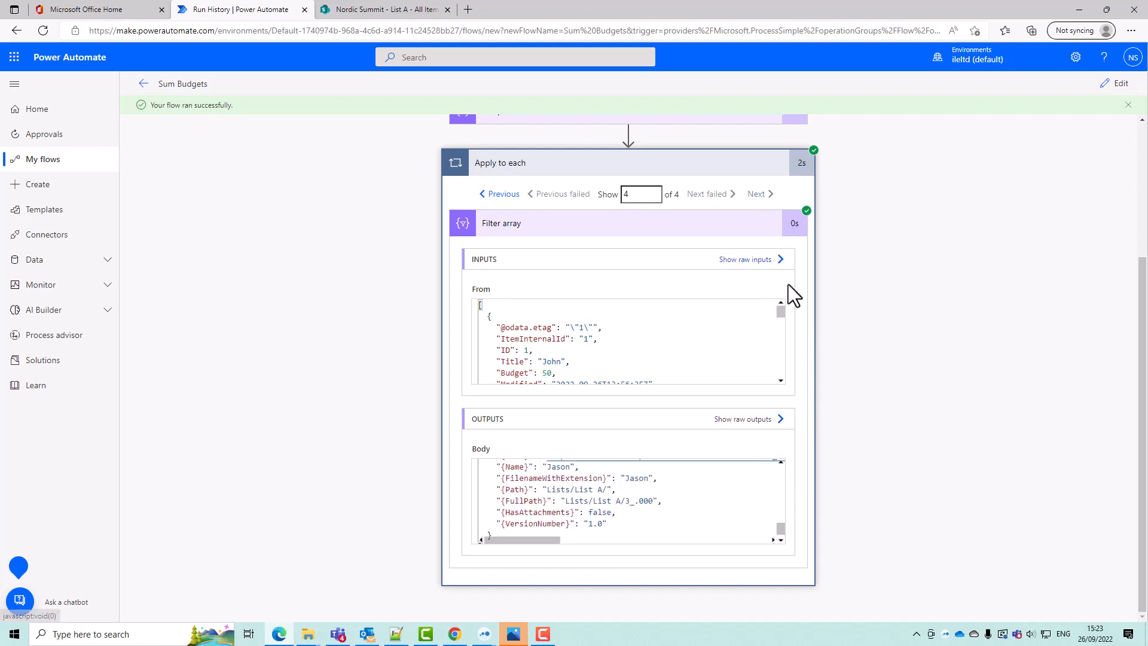
scroll(849, 490, down, 2)
scroll(849, 523, down, 2)
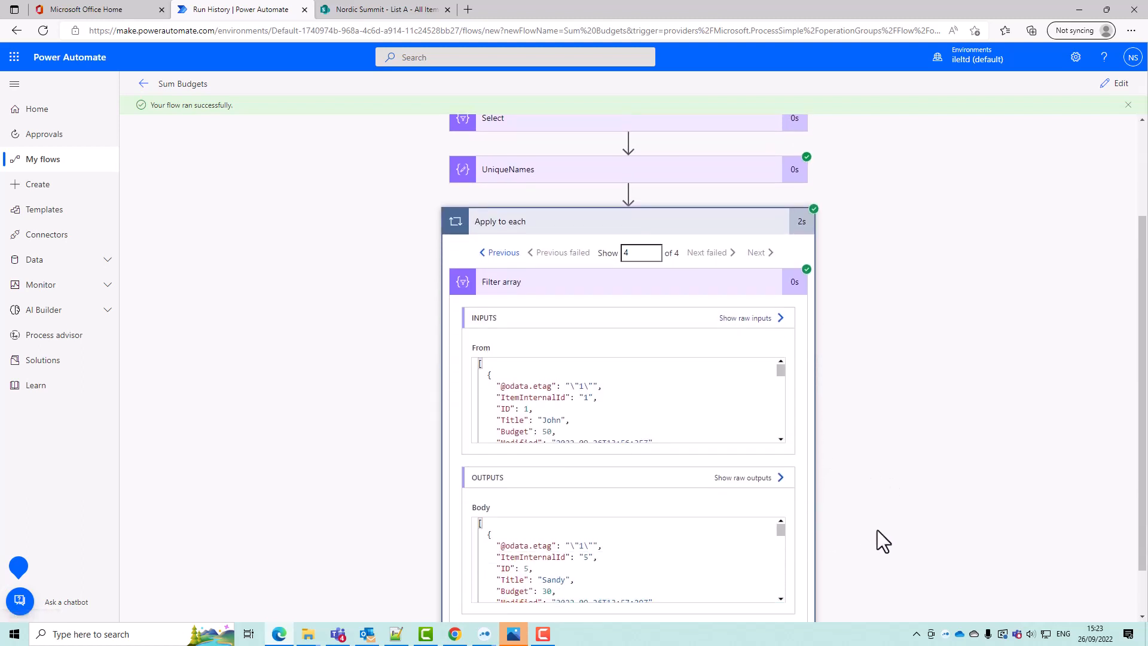
drag(781, 479, 778, 549)
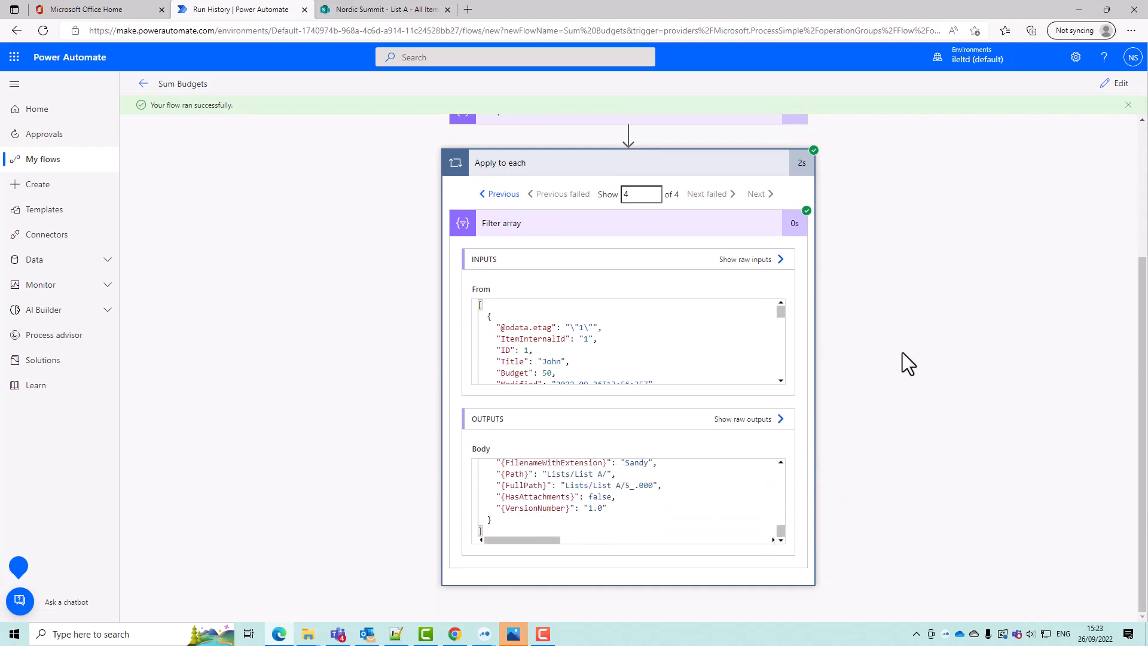
Return to editing the flow and add a Compose action after Filter array inside Apply to each
click(1113, 84)
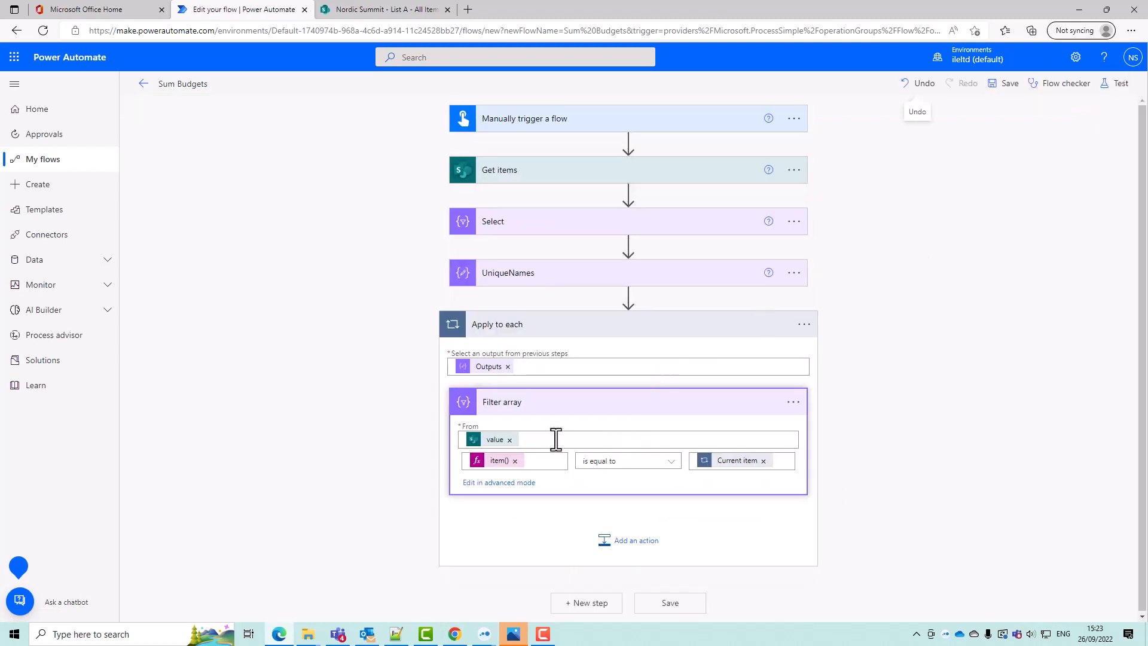
click(617, 542)
scroll(697, 496, down, 2)
text(compos)
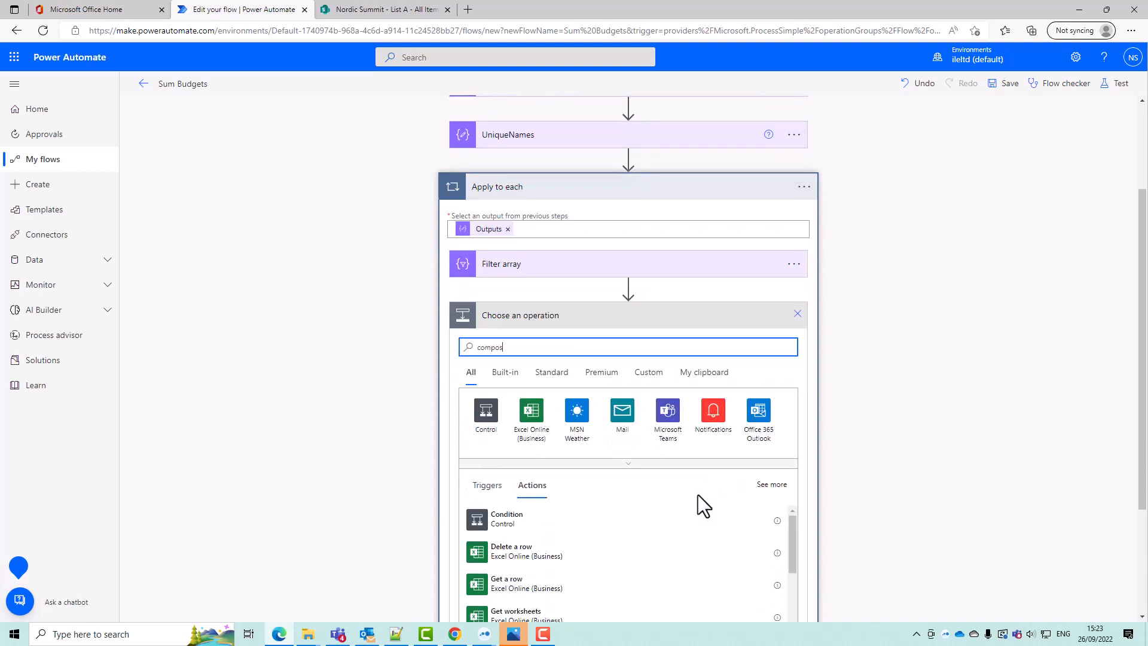
text(e)
click(554, 523)
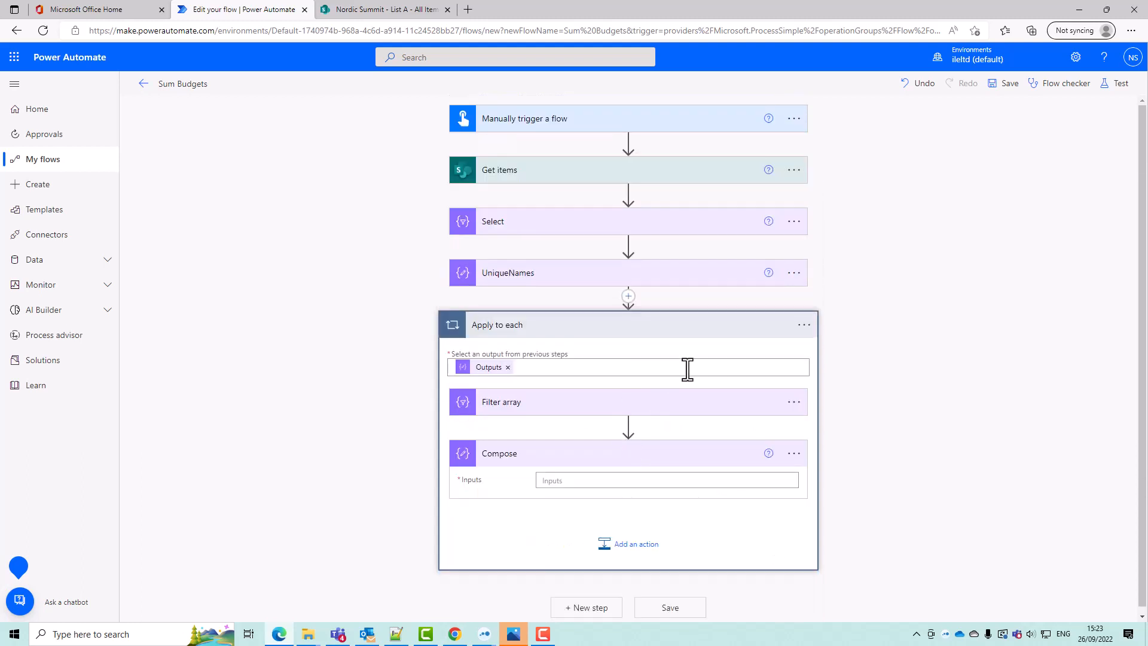
Rename the Compose action inside Apply to each as XMLPrep
click(794, 455)
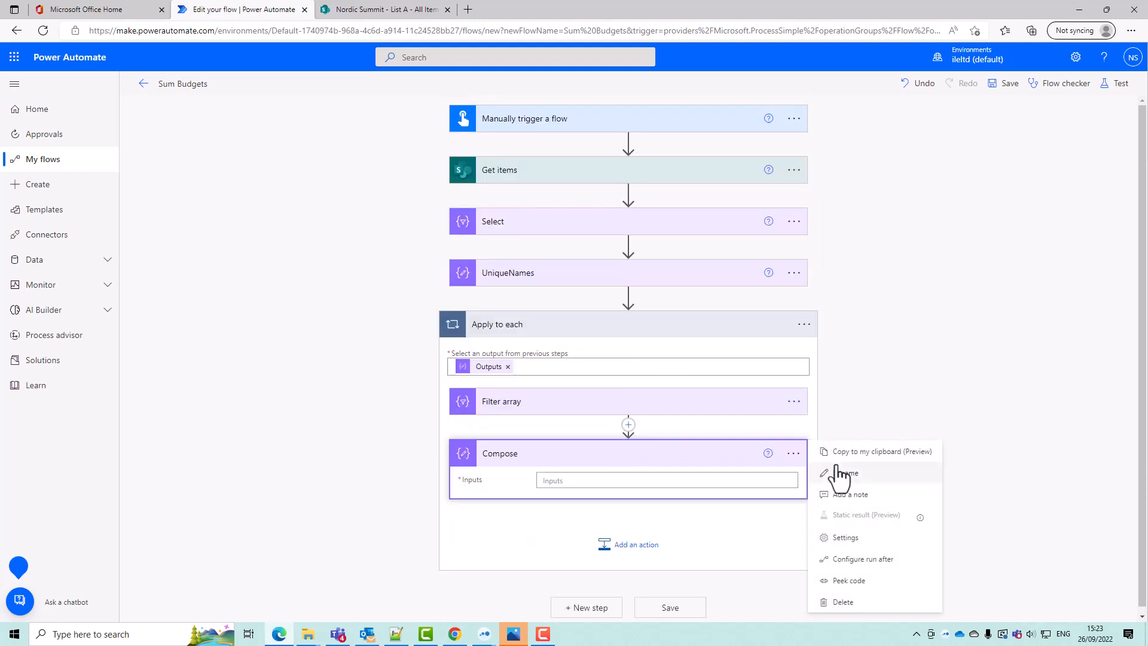
click(833, 474)
text(XMLPr)
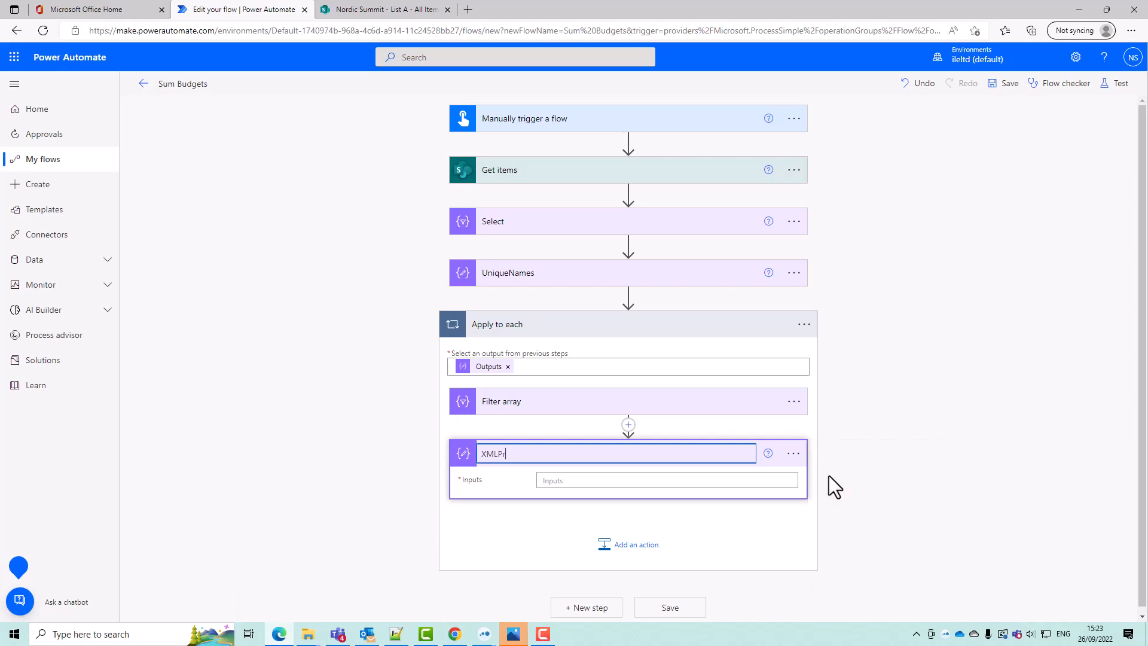
text(ep)
key(Return)
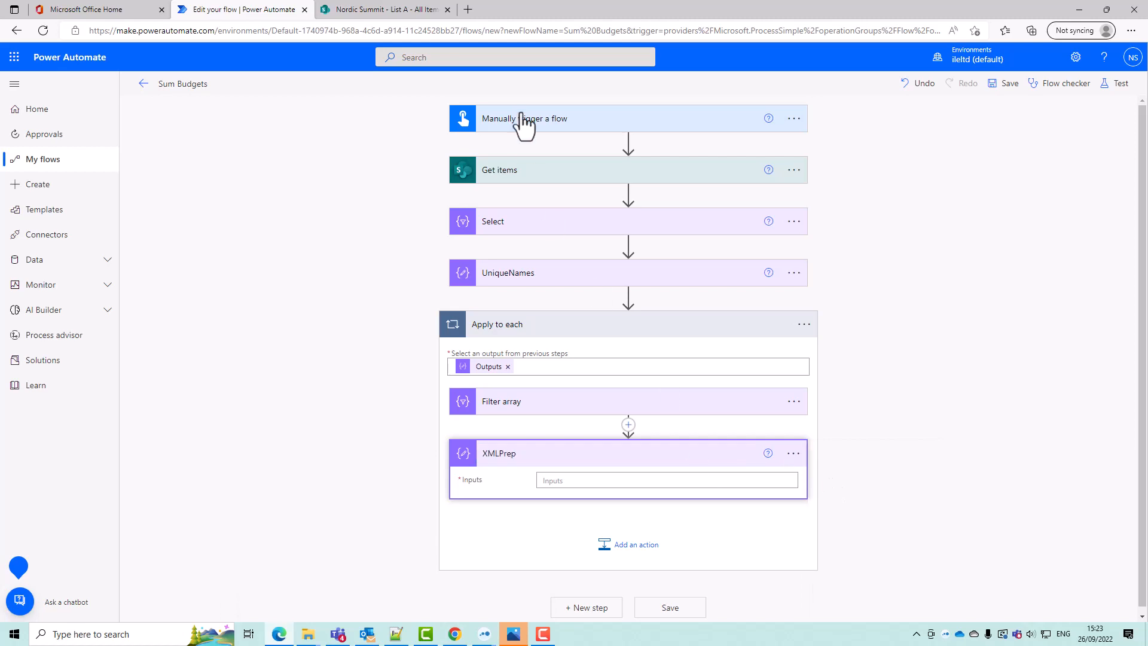
Search the web for "power automate sum array" in a new tab and open TachyTelic.Net's article on instantly summing an array
click(468, 10)
text(power au)
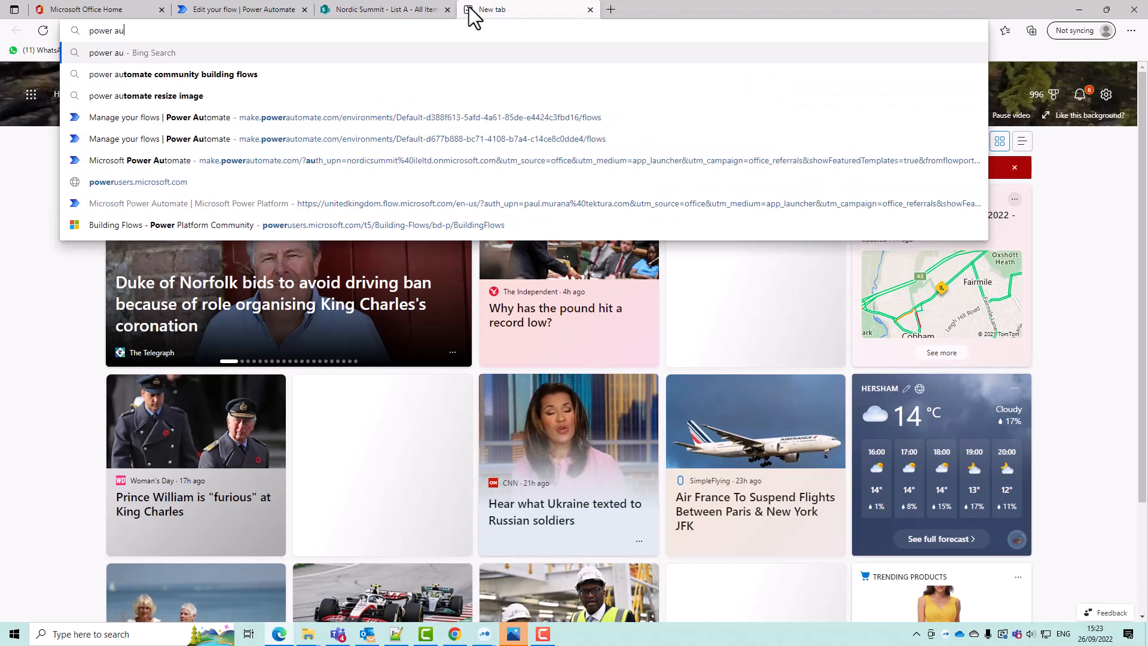
text(tomate sum)
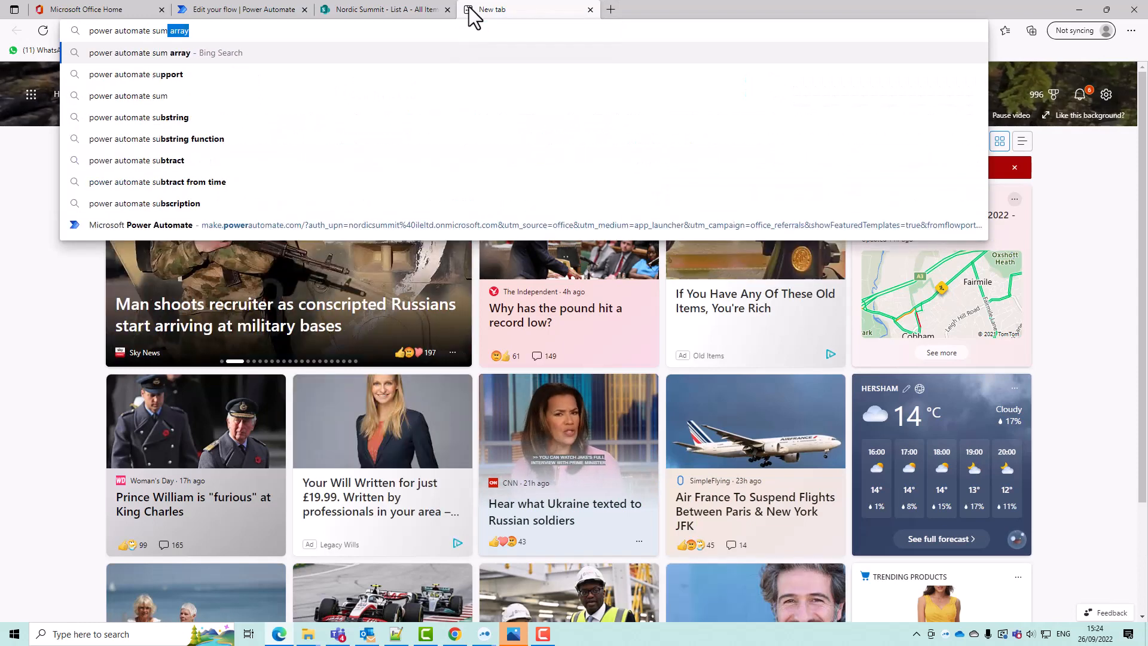
key(Return)
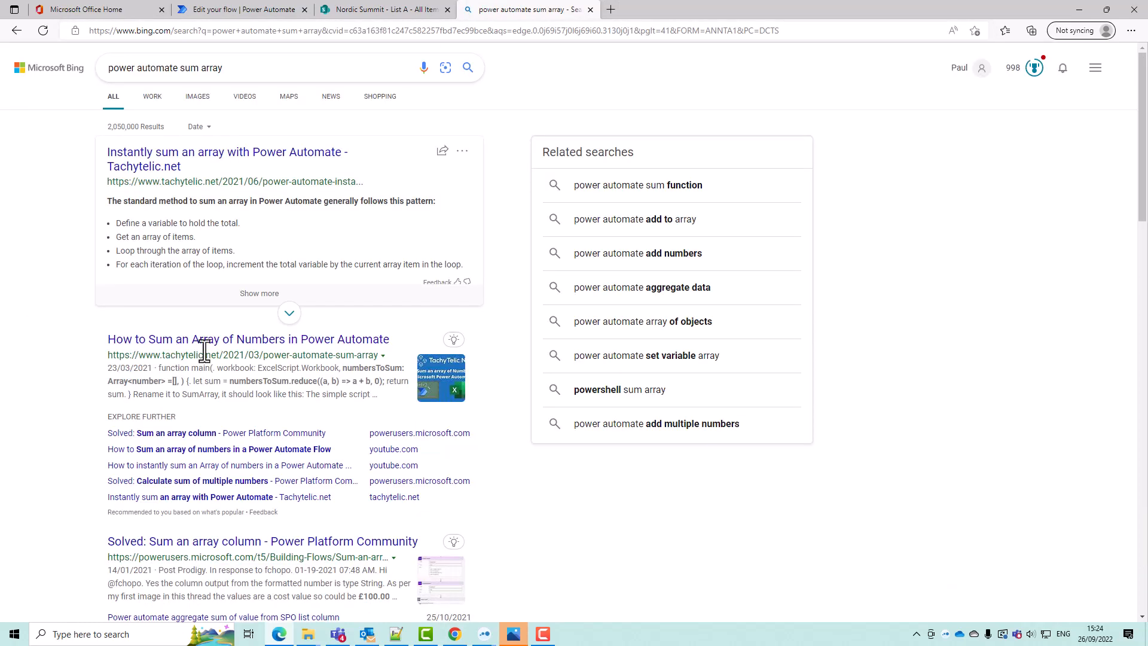
click(205, 341)
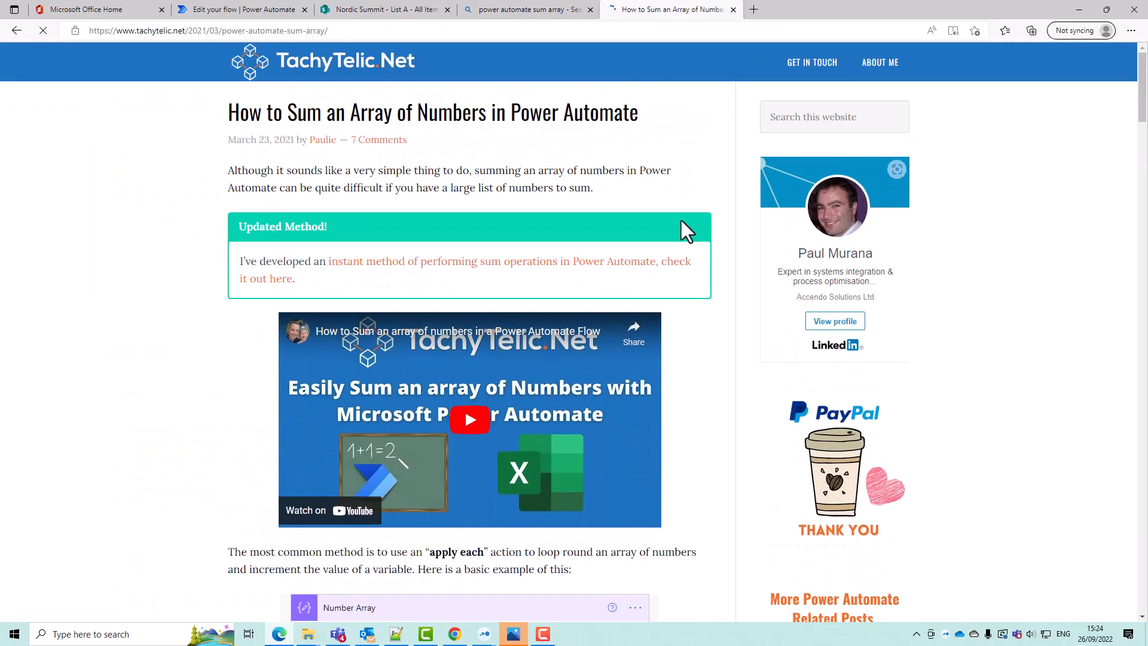
click(571, 260)
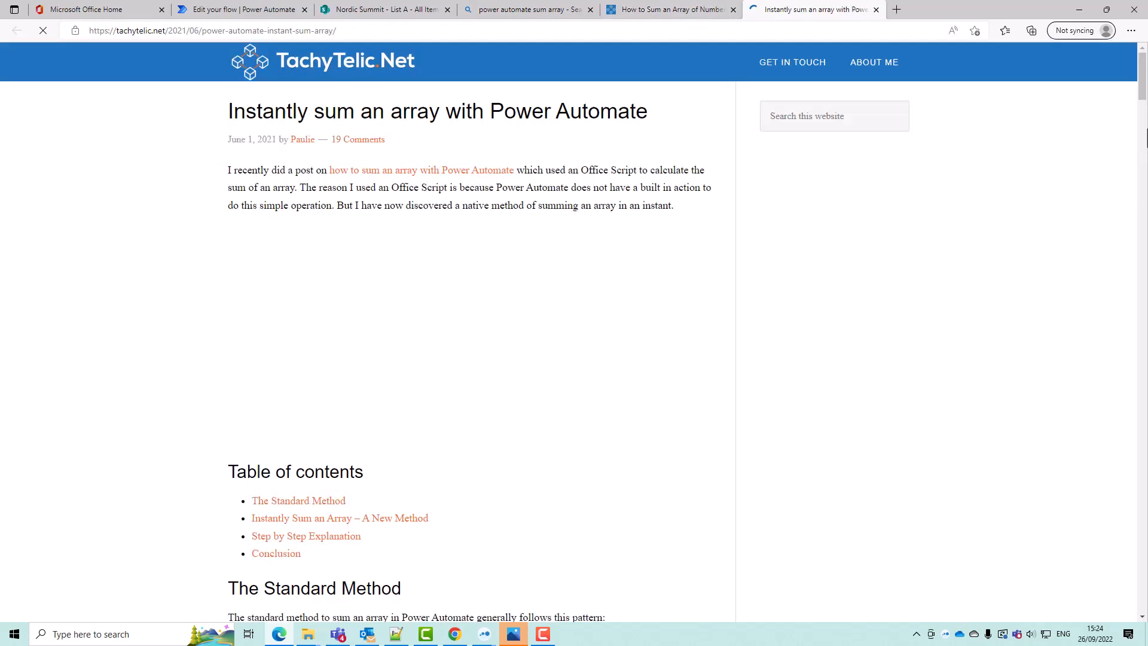
Copy the article's JSON snippet with "root" and "Numbers": @{body('Select')} into the Inputs of XMLPrep in the Power Automate flow
drag(1141, 102, 1141, 274)
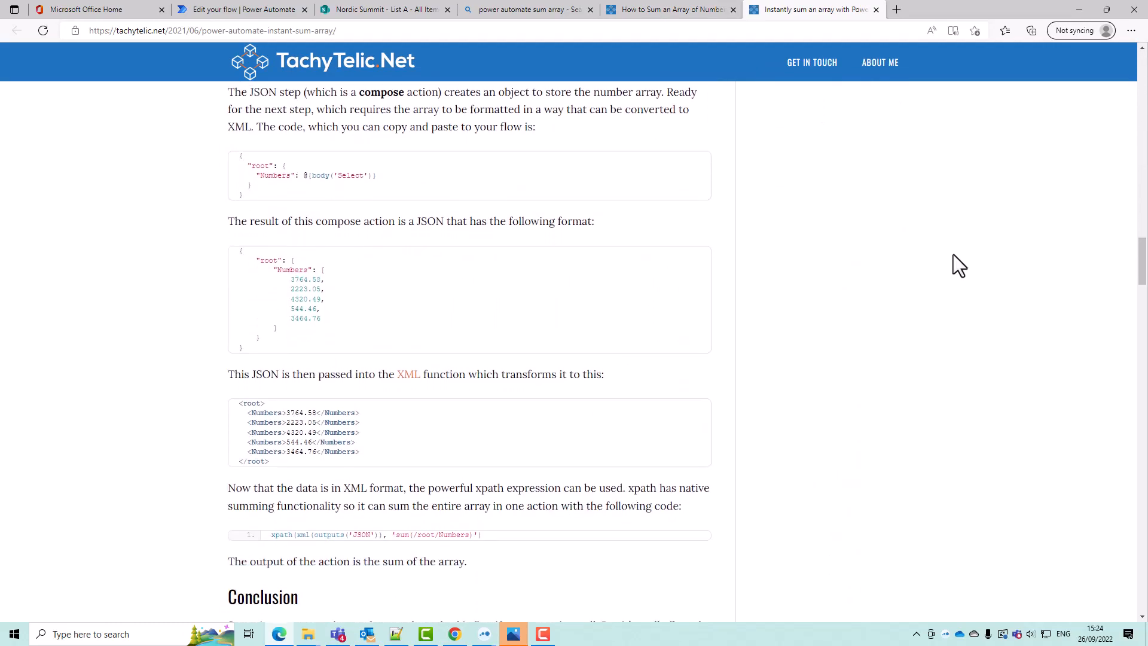
drag(251, 197, 228, 161)
key(ctrl+c)
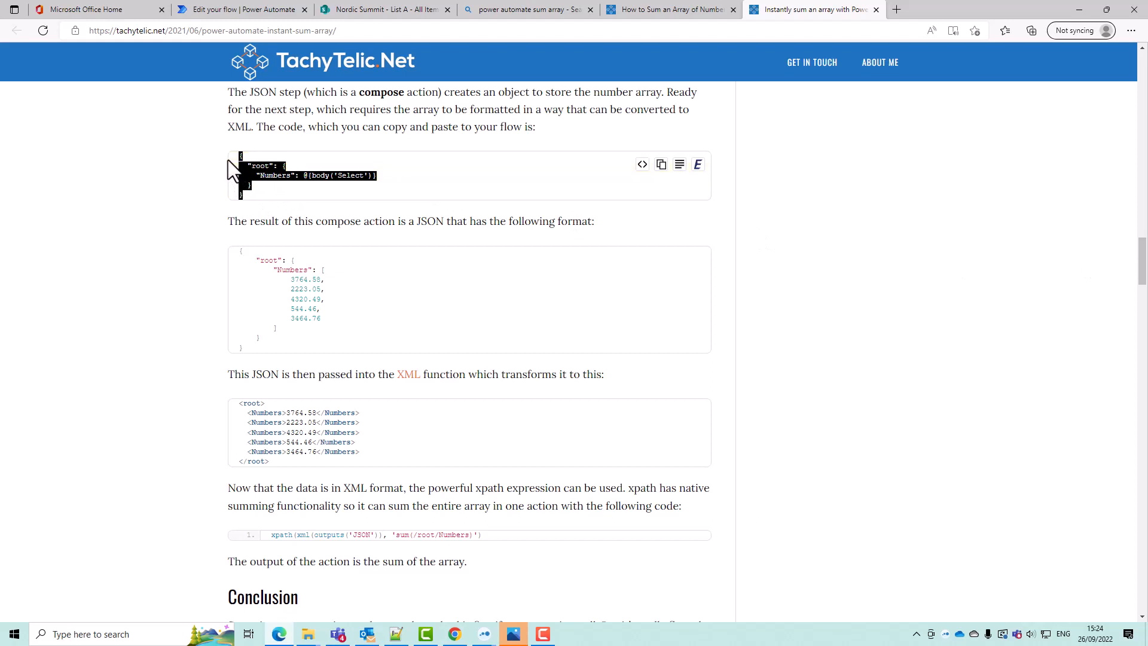
click(227, 10)
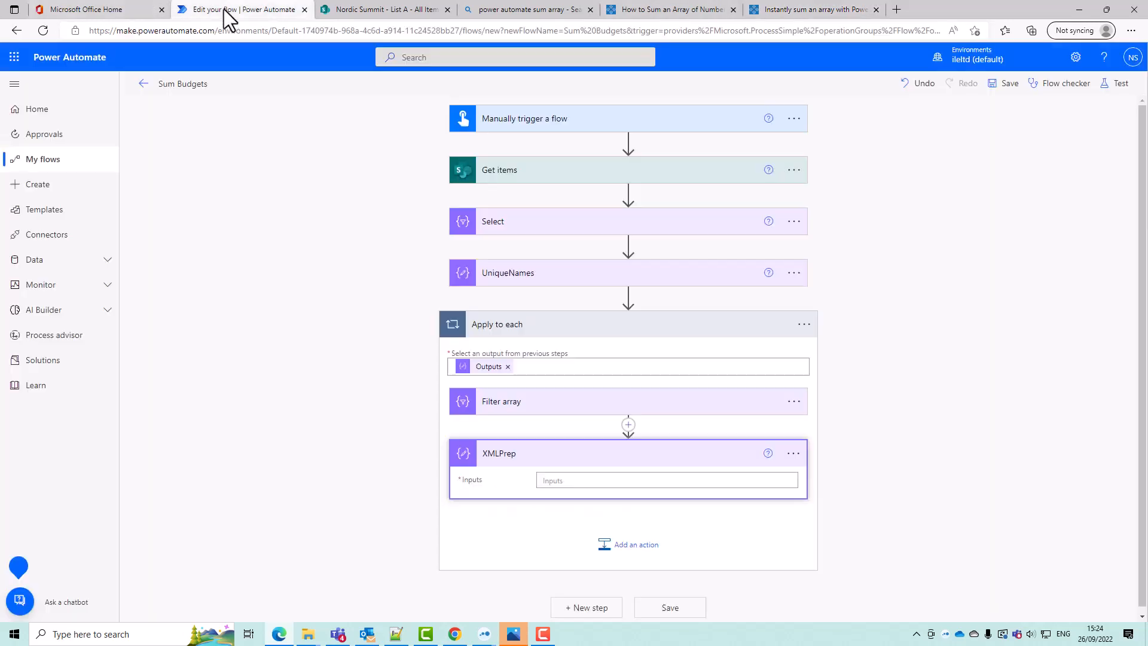
click(573, 481)
key(ctrl+v)
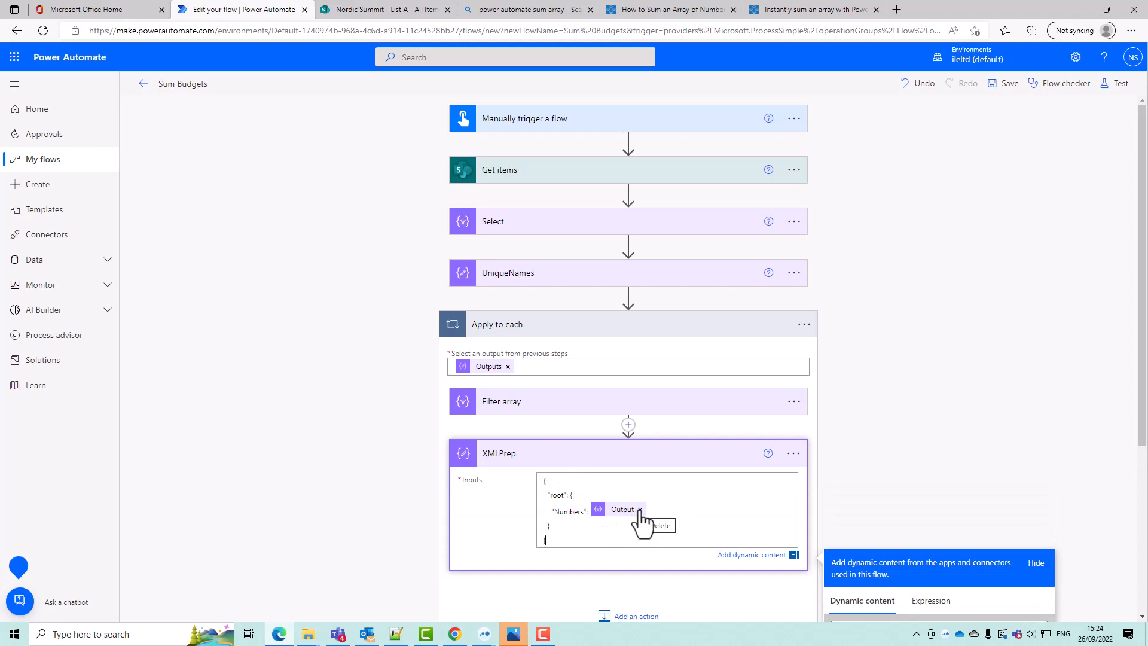
Insert a Select action between Filter array and XMLPrep inside Apply to each
click(630, 429)
click(637, 442)
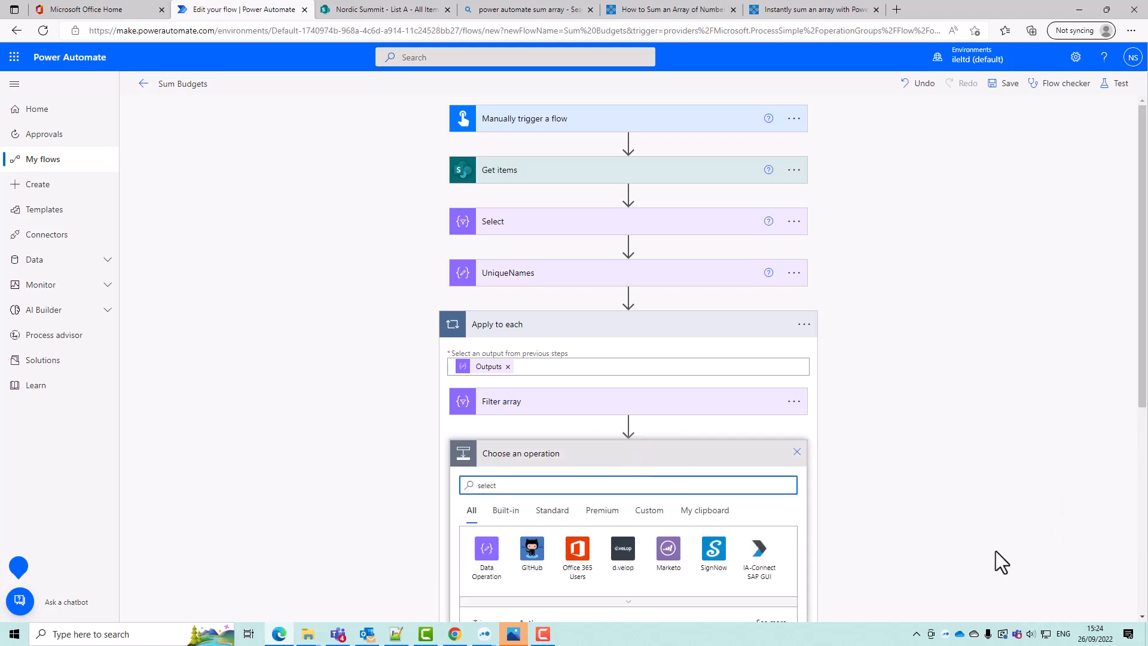
scroll(980, 553, down, 3)
click(514, 459)
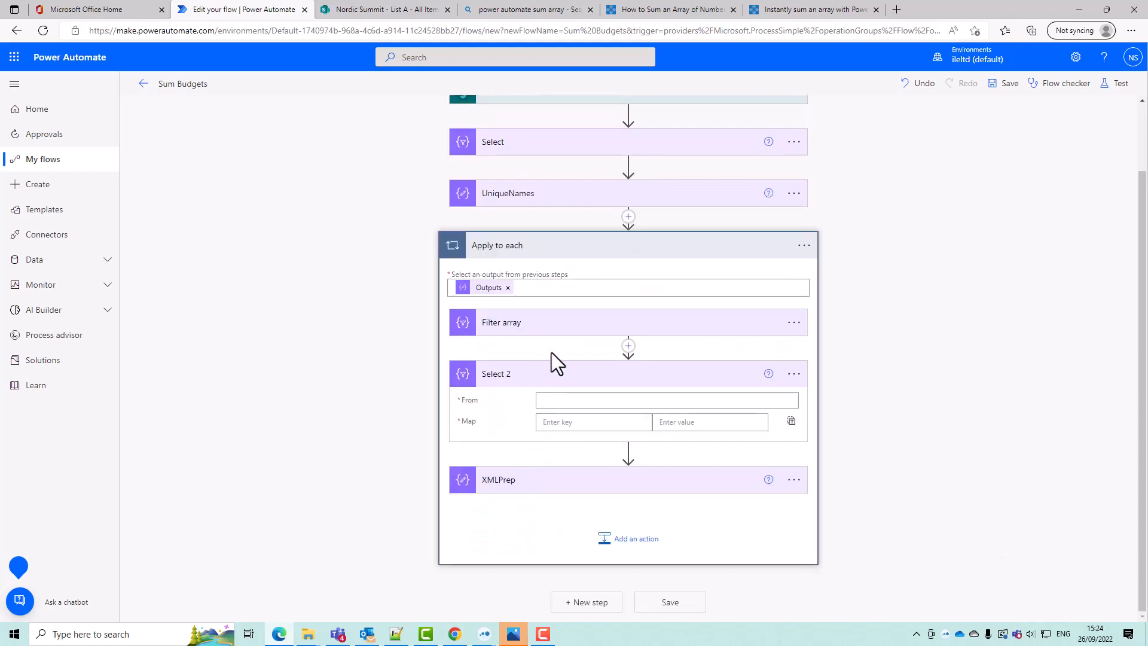
Rename the new Select 2 action as Budgets
click(579, 401)
click(793, 374)
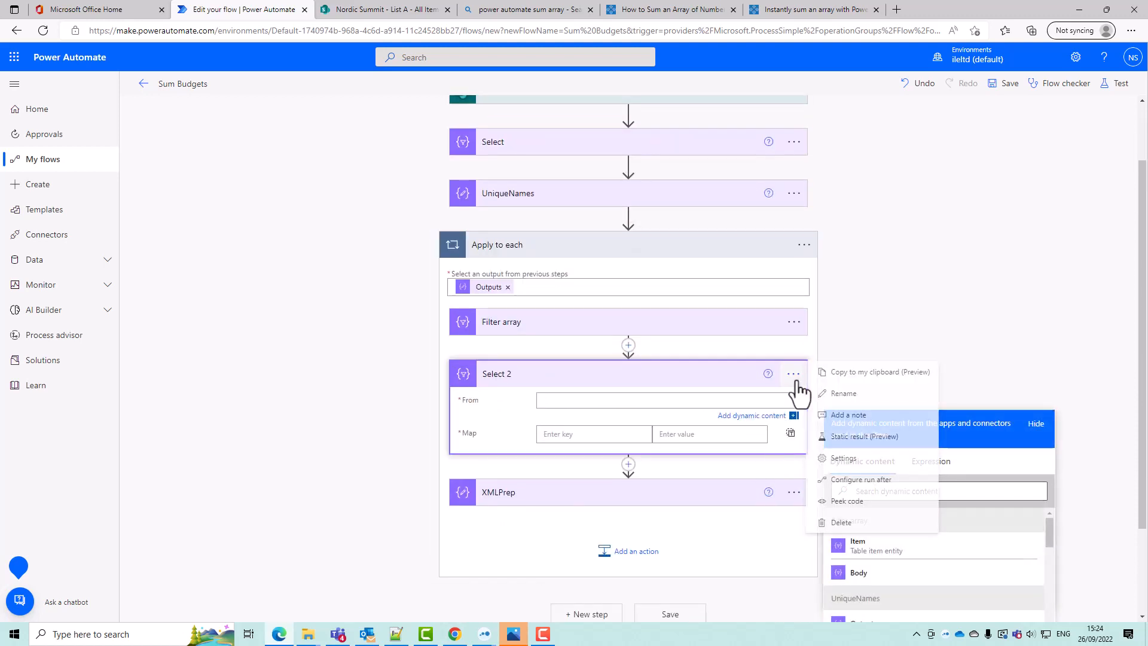
click(845, 412)
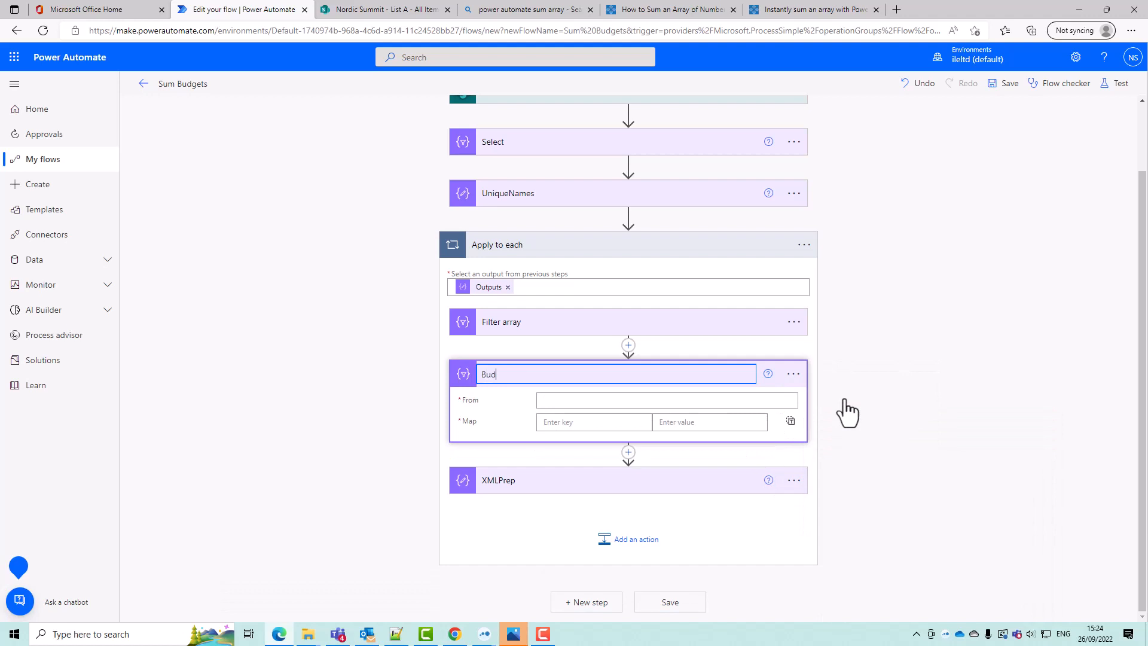
key(Return)
Set the Budgets action's From to the Filter array Body and map it in text mode to the expression item()['Budget']
click(765, 399)
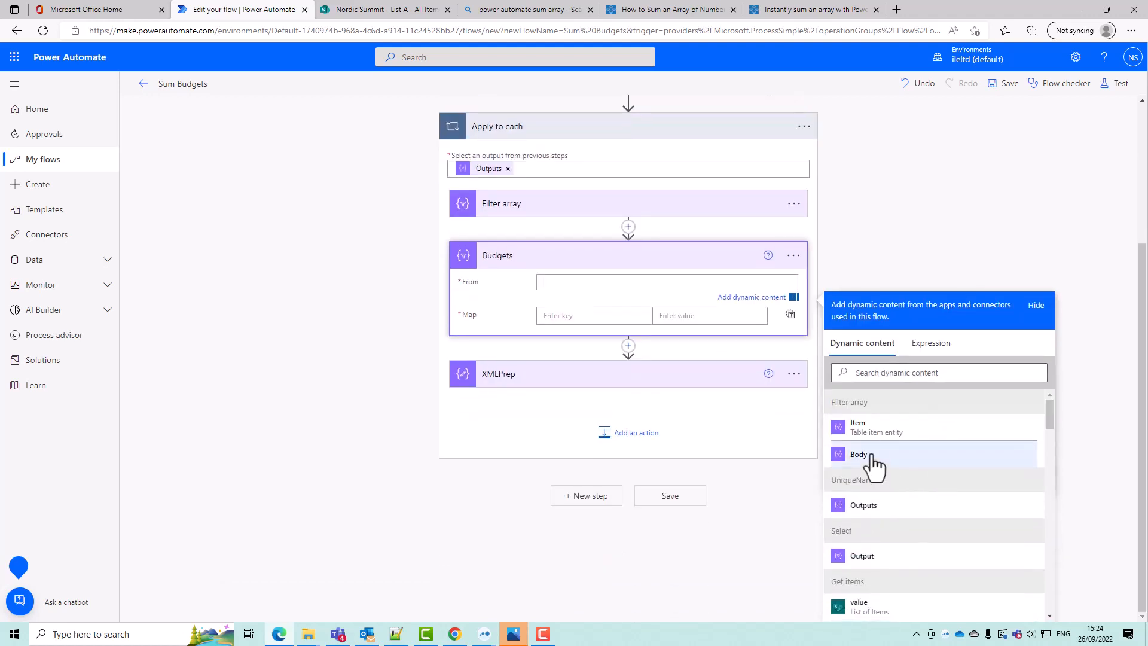
click(864, 458)
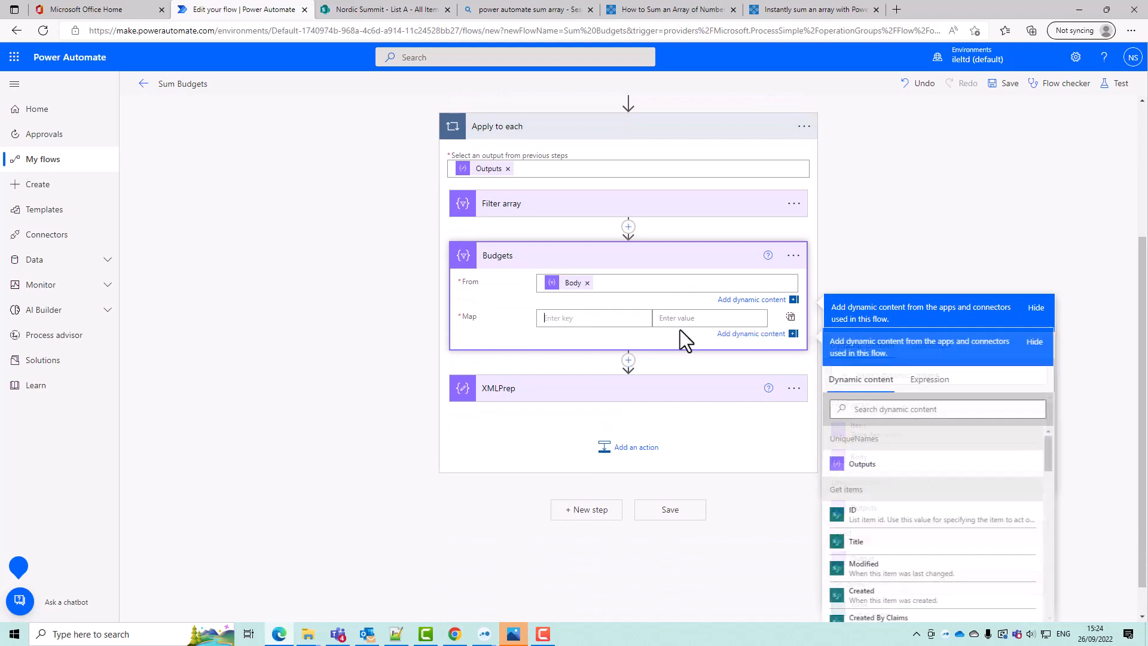
click(790, 316)
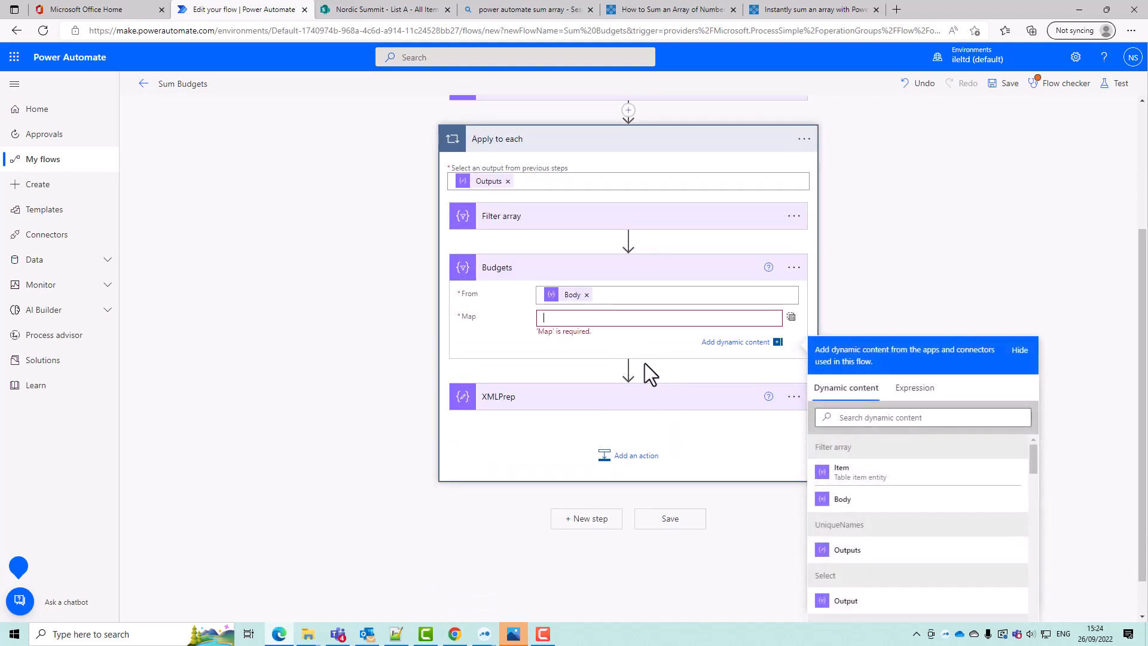
click(915, 388)
text(i)
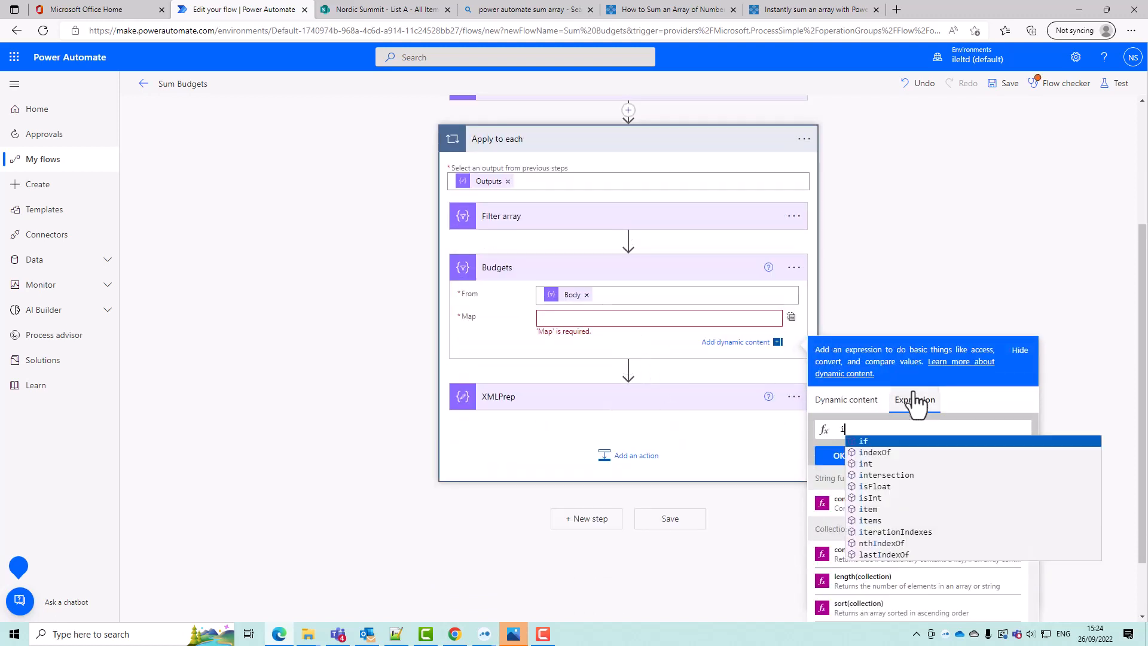
text(tem()['Budget)
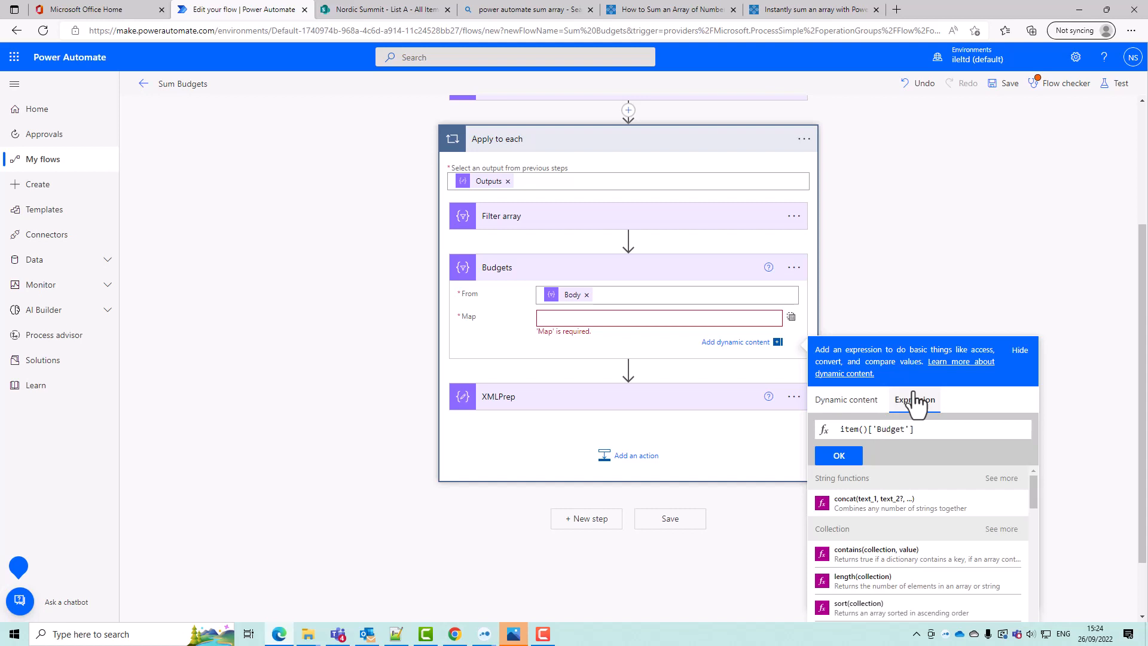
click(838, 455)
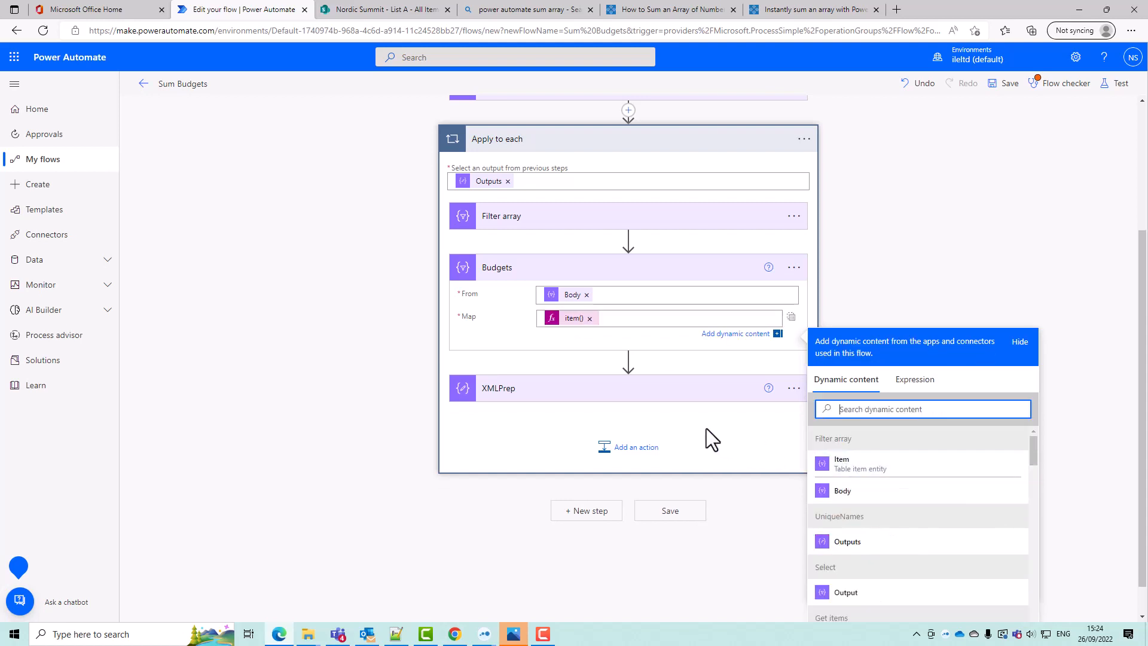
Replace the Output token after "Numbers" in the XMLPrep Inputs with the Output of the Budgets action
click(745, 396)
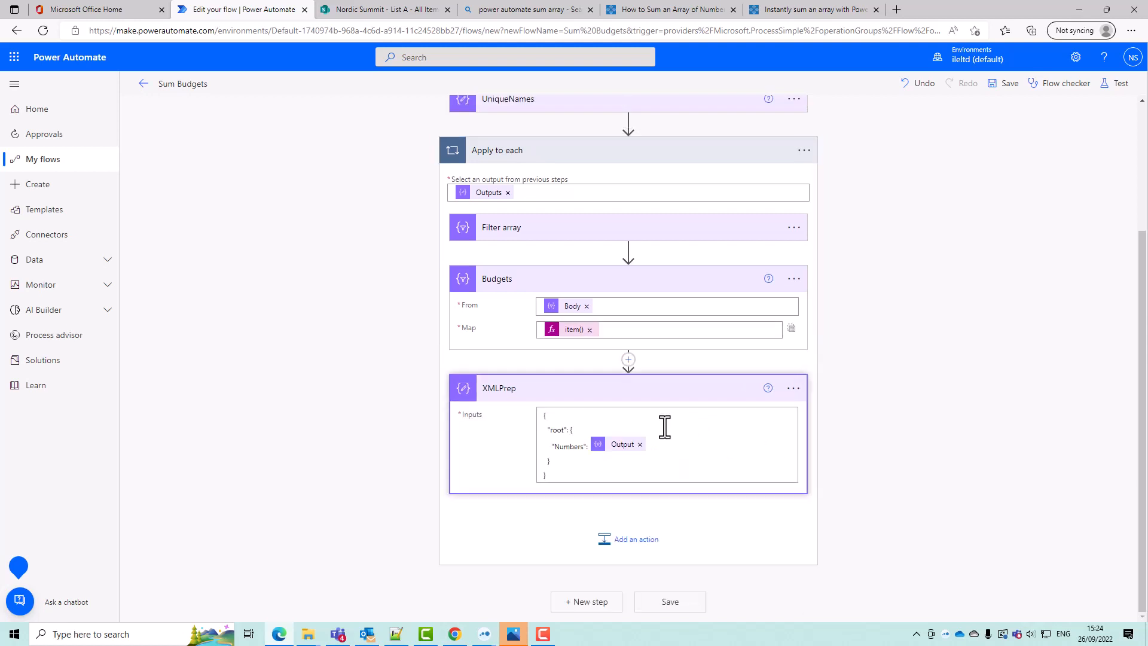
click(621, 447)
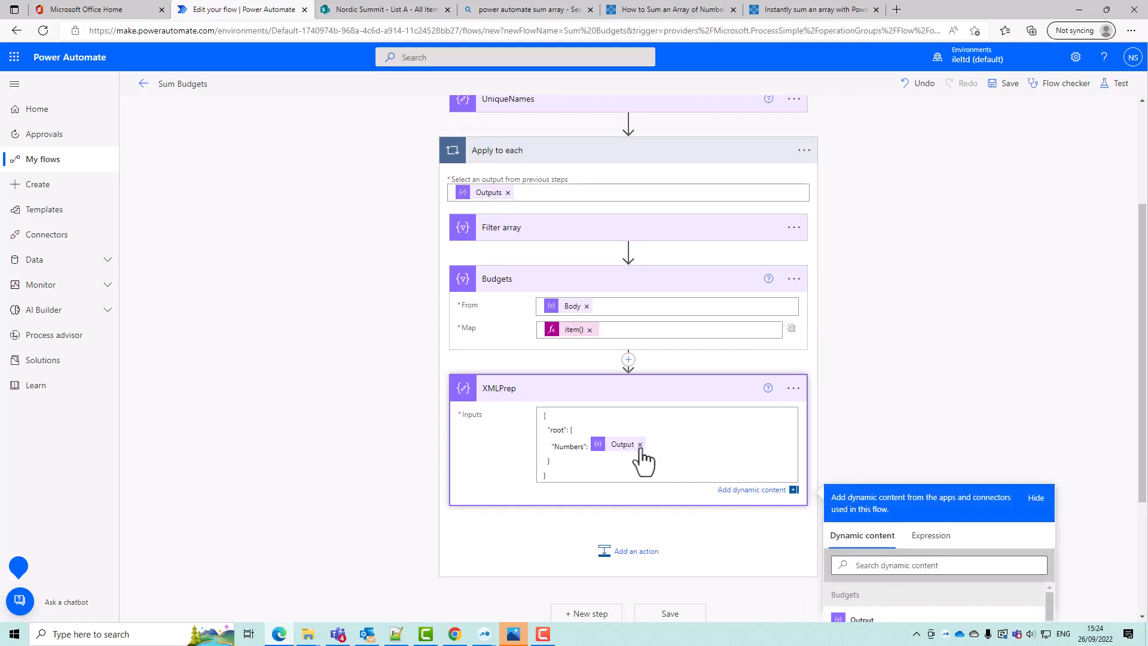
click(640, 444)
click(891, 613)
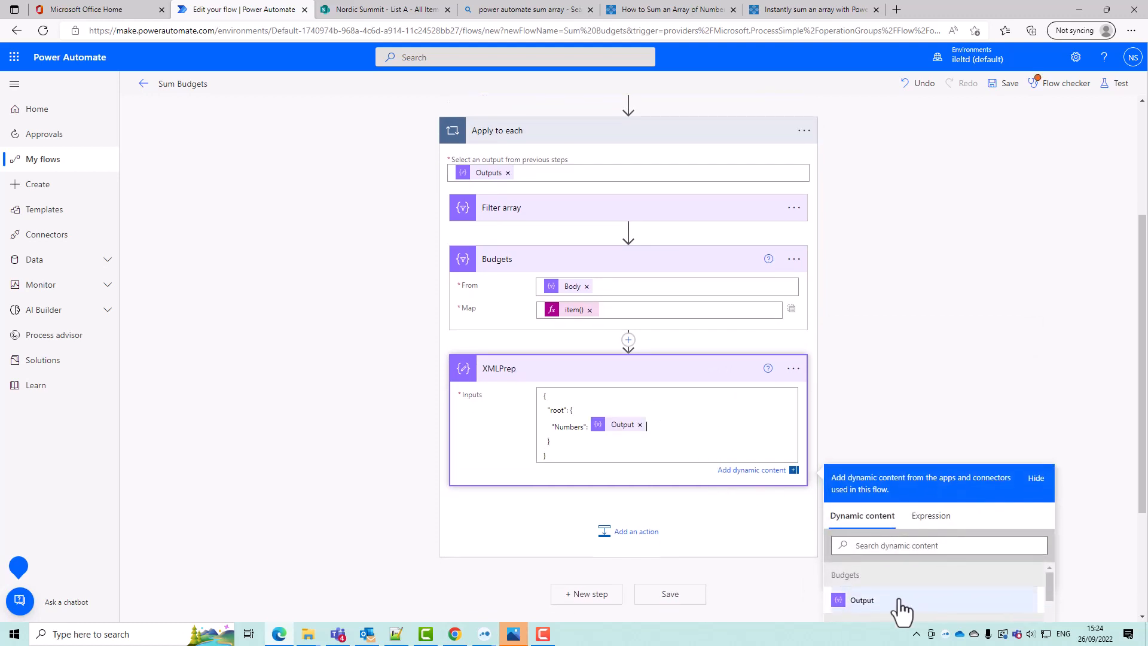
Save the Sum Budgets flow and run it as a manual test
click(684, 597)
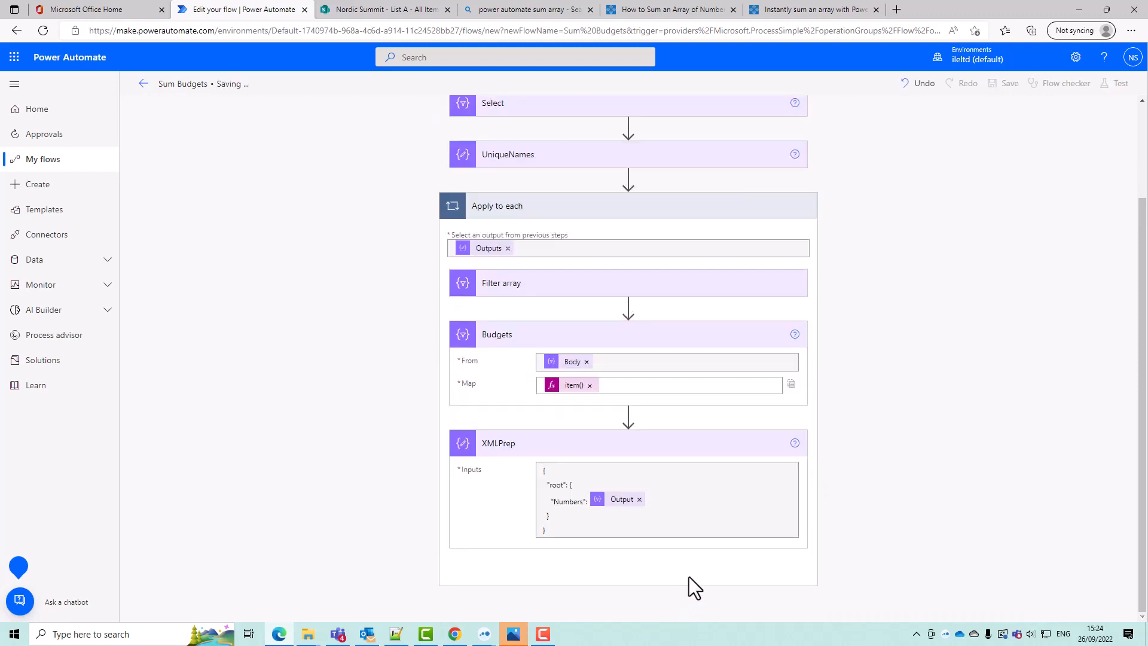
click(1116, 84)
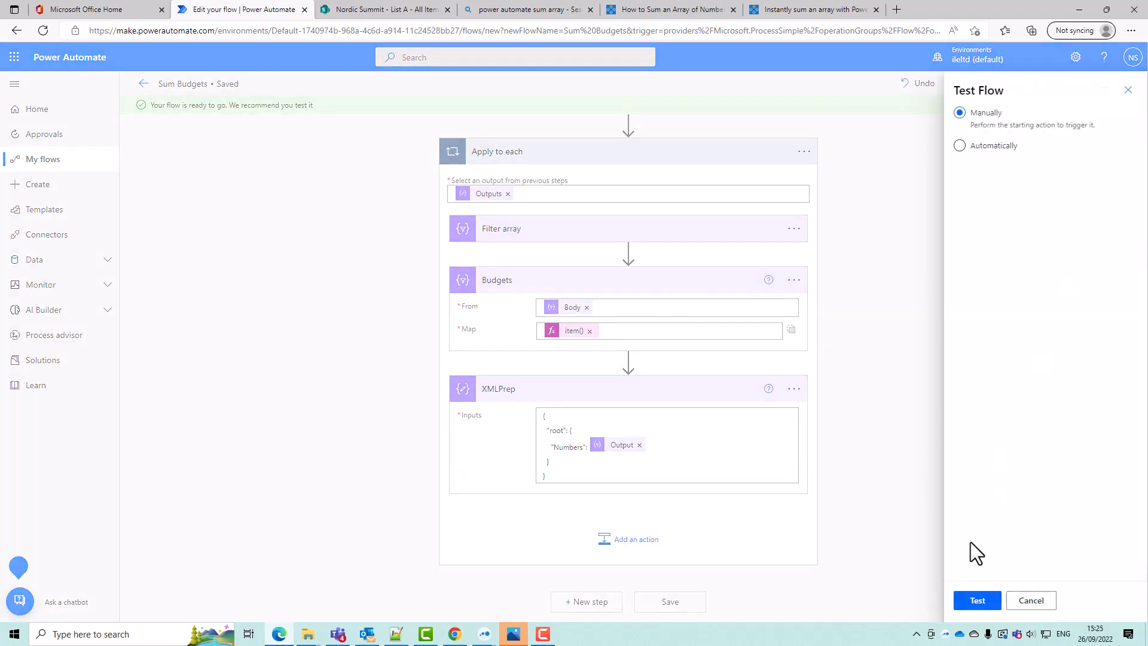
click(974, 600)
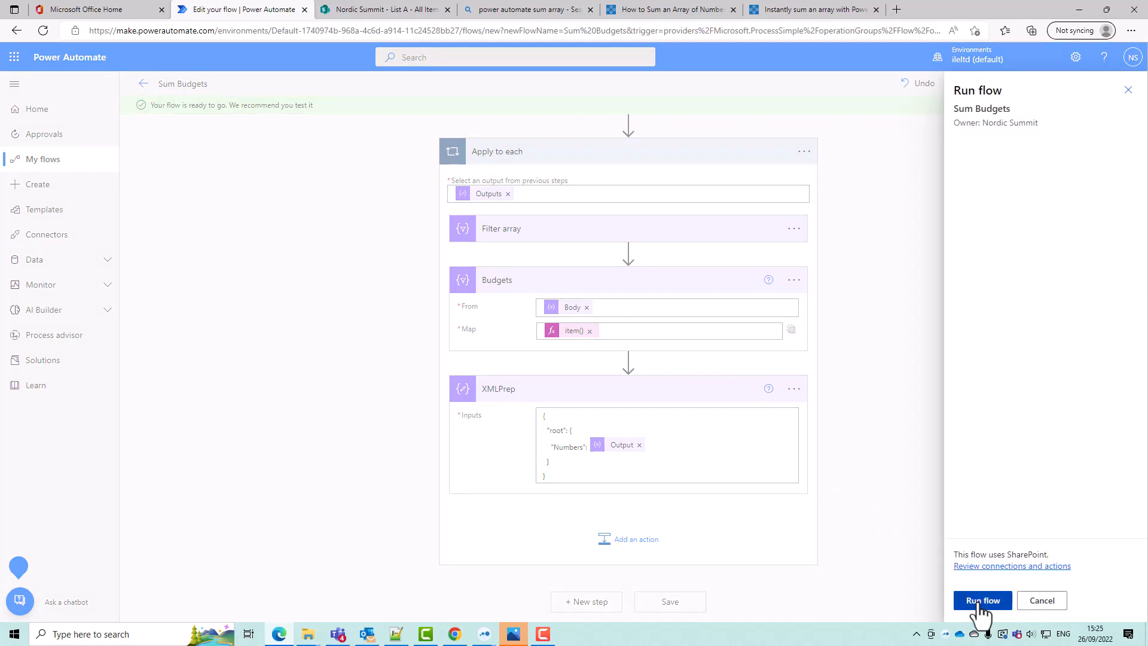
click(979, 601)
click(979, 601)
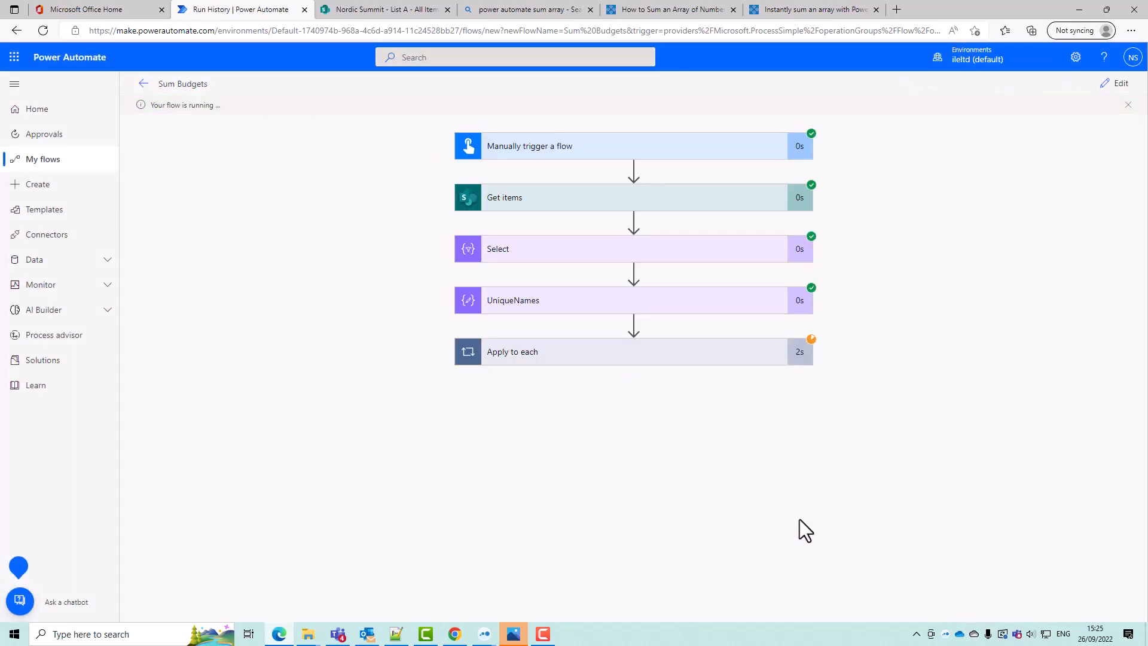
Examine the Budgets and XMLPrep run results inside Apply to each and compare them with the budgets in SharePoint List A
click(673, 355)
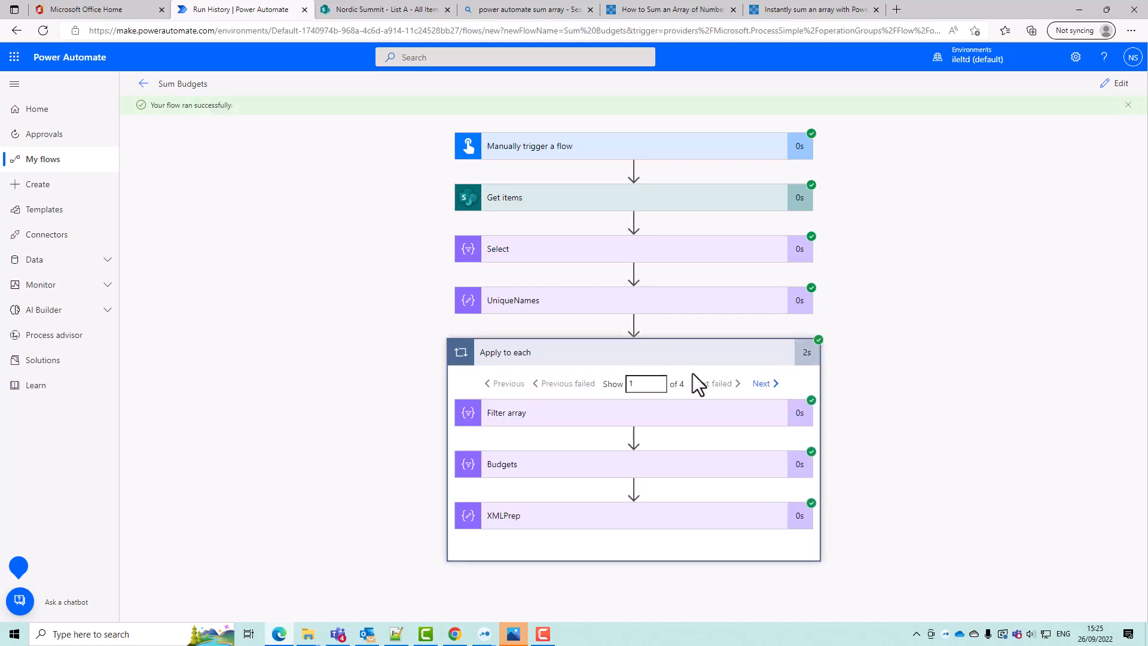
click(680, 509)
click(709, 471)
scroll(834, 479, down, 2)
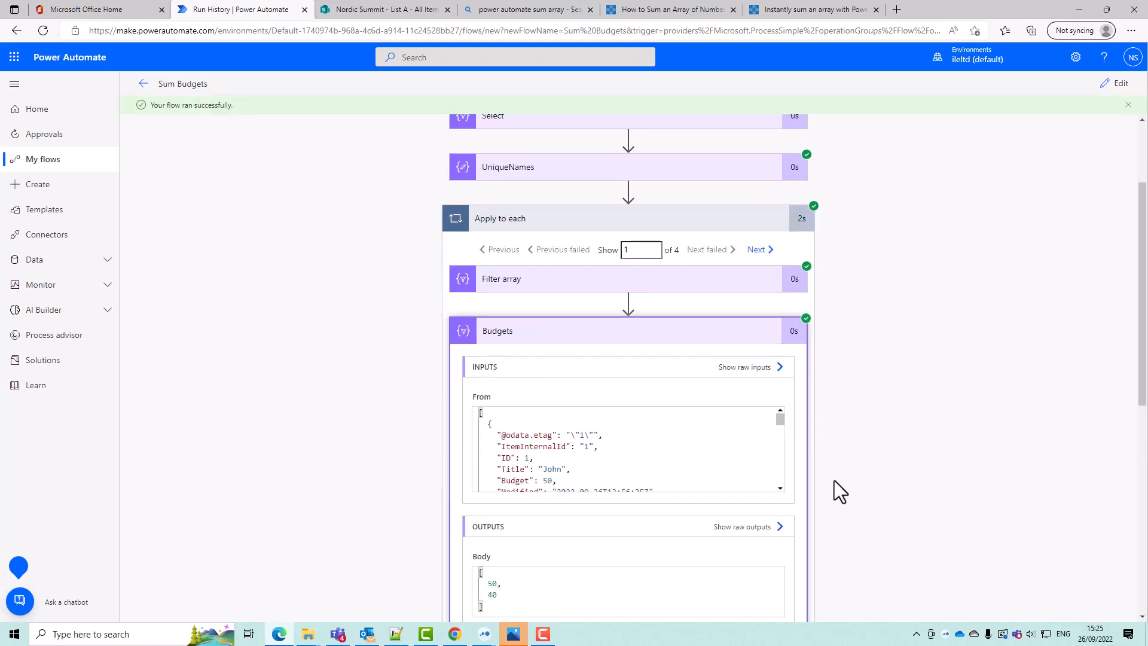
scroll(828, 499, down, 3)
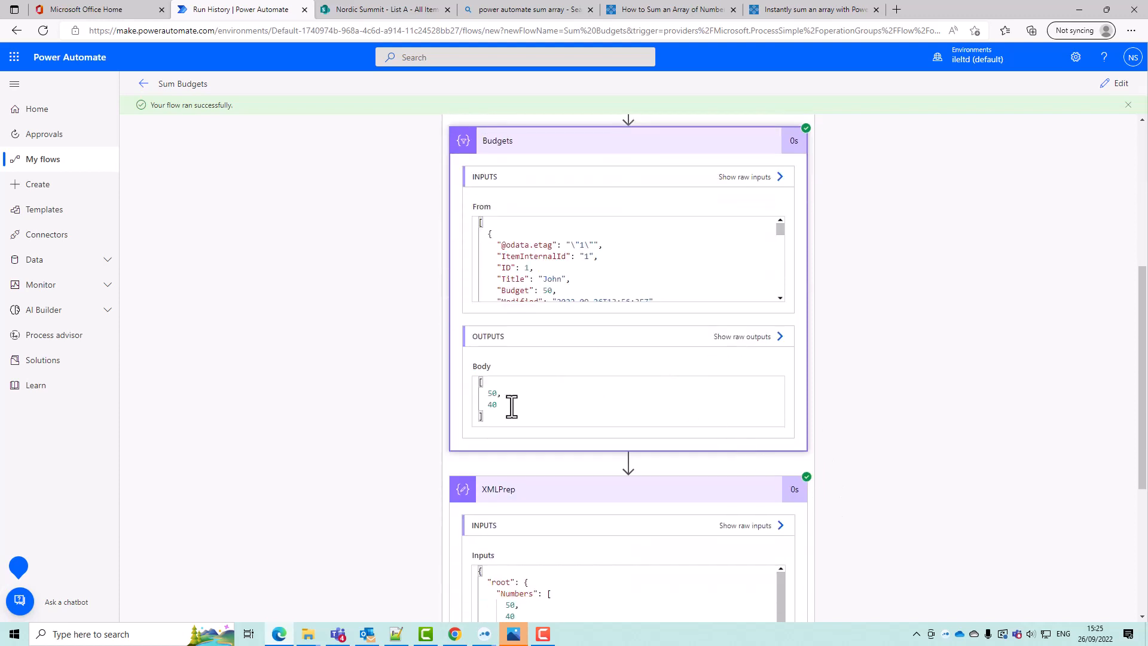
click(343, 7)
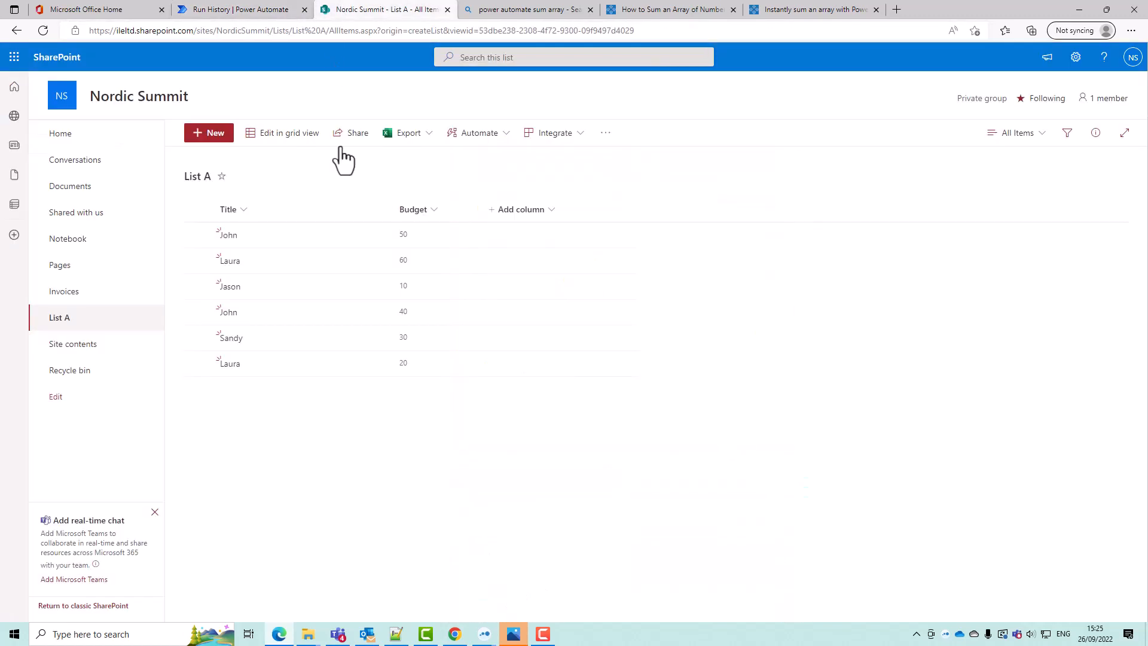
click(281, 9)
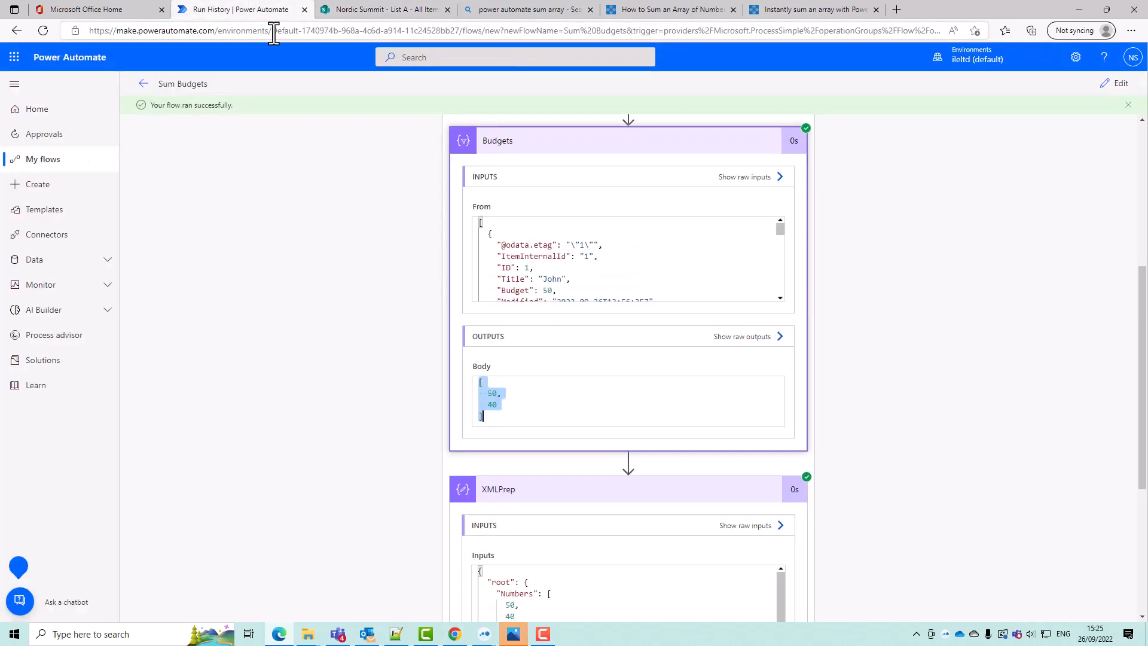
scroll(846, 483, down, 3)
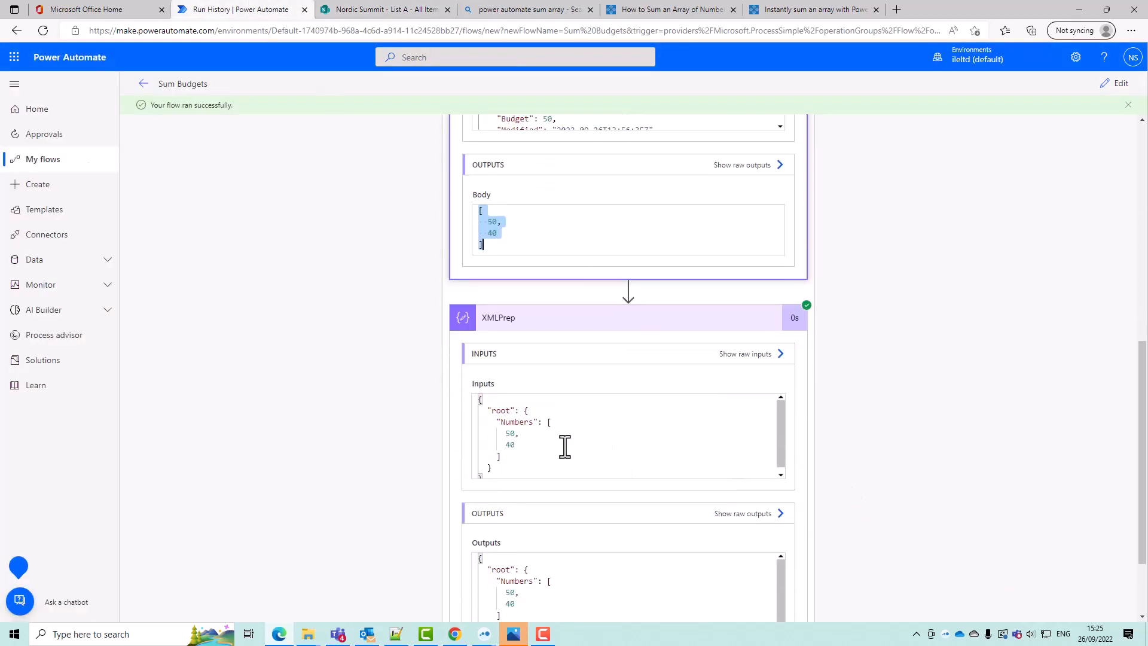
Return to editing the flow and add a Compose action after XMLPrep inside Apply to each
click(1116, 85)
scroll(852, 405, down, 3)
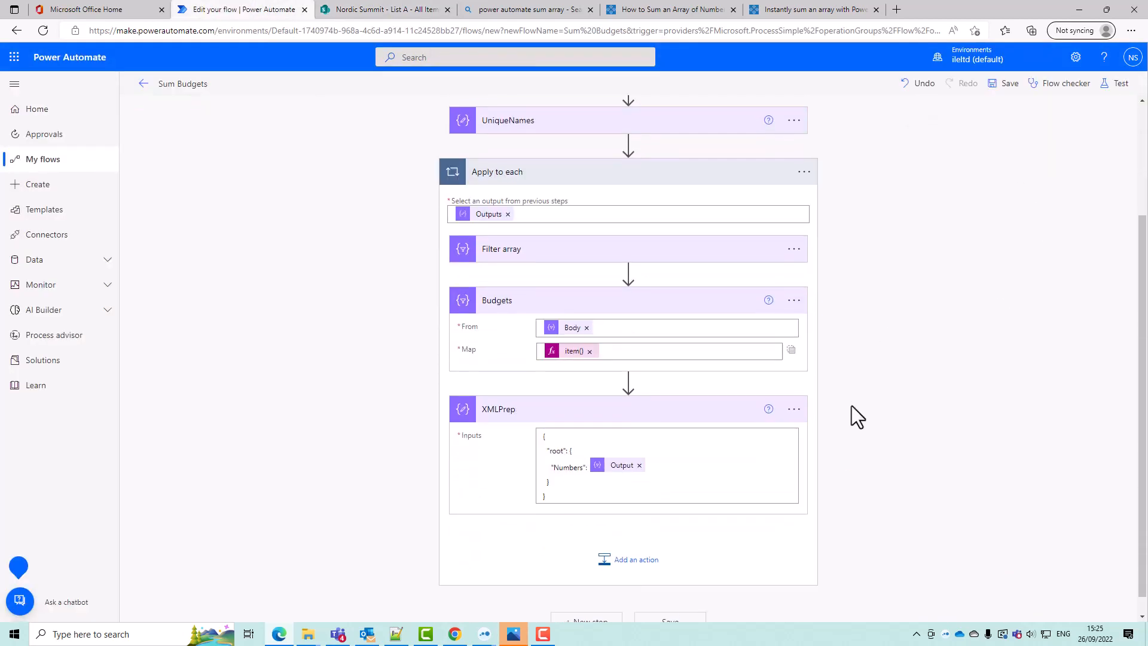
click(658, 426)
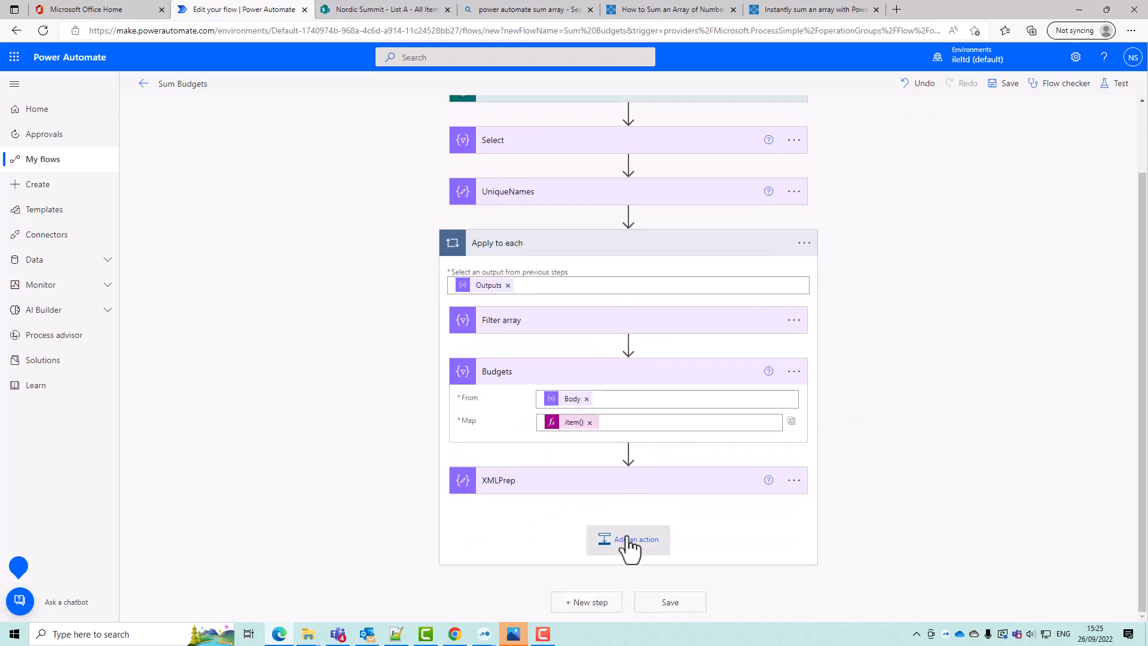
click(625, 541)
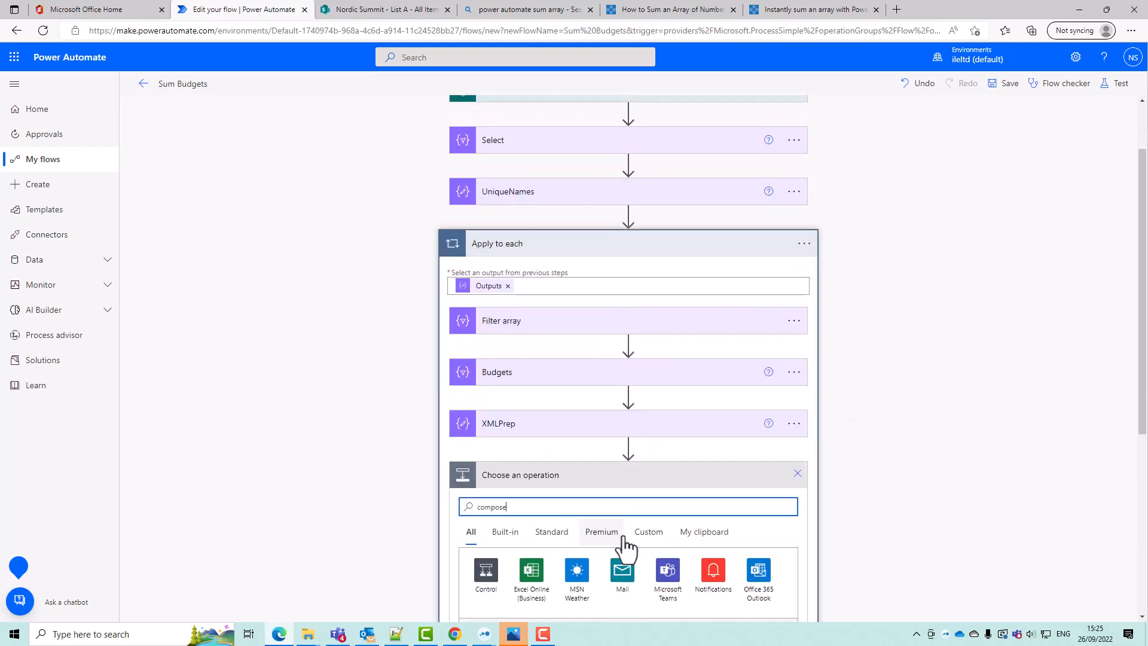
text(compose)
scroll(998, 420, down, 5)
click(513, 507)
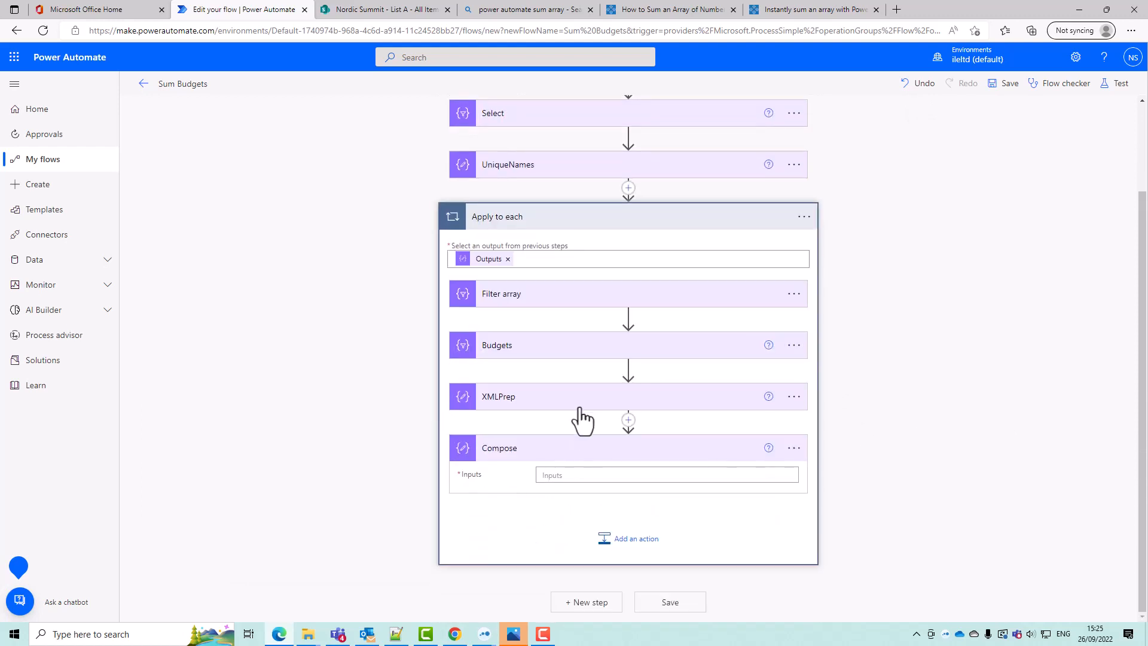
Rename the new Compose action as Sum
click(793, 448)
click(856, 475)
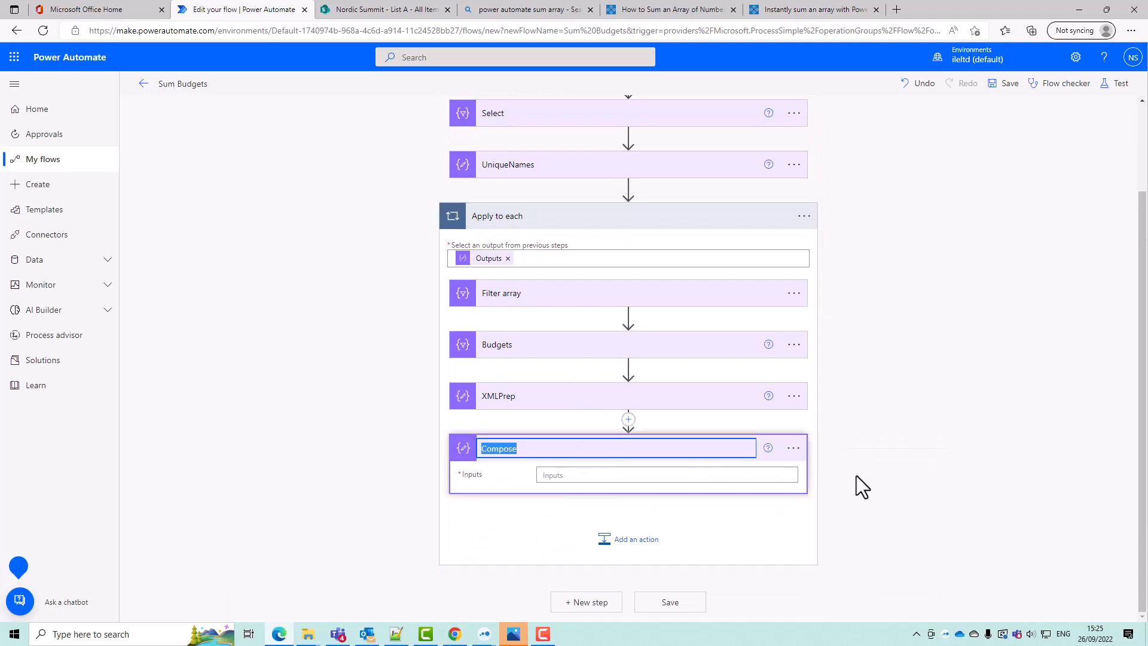
text(Sum)
key(Return)
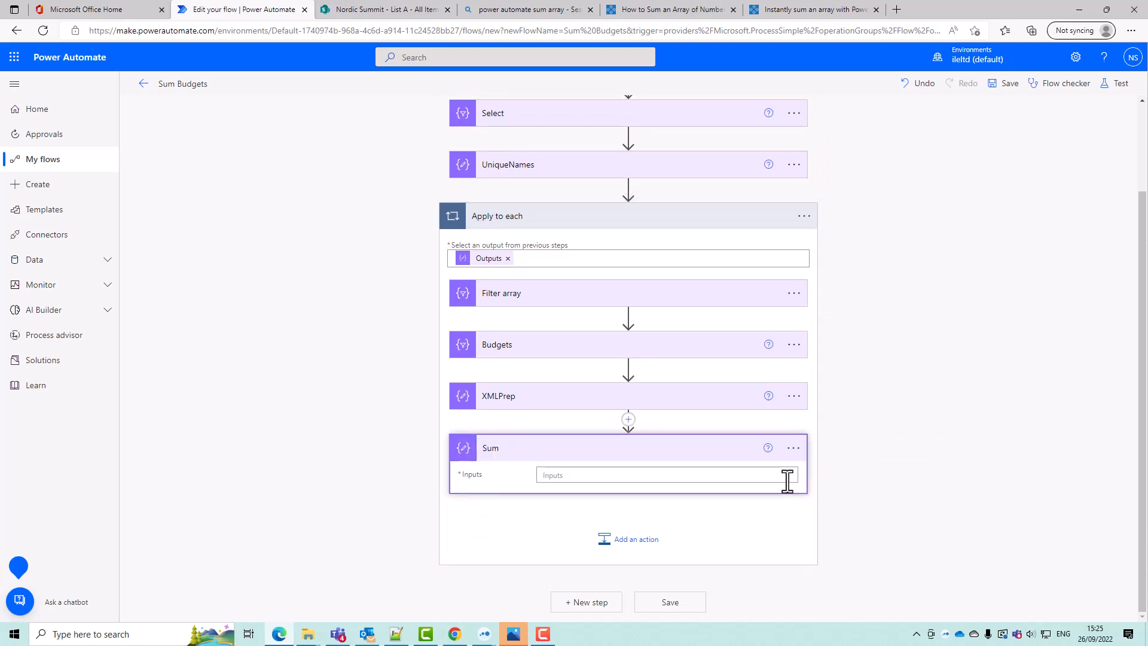
Copy the article's expression xpath(xml(outputs('JSON')), 'sum(/root/Numbers)') into the expression editor for the Sum action's Inputs
click(831, 12)
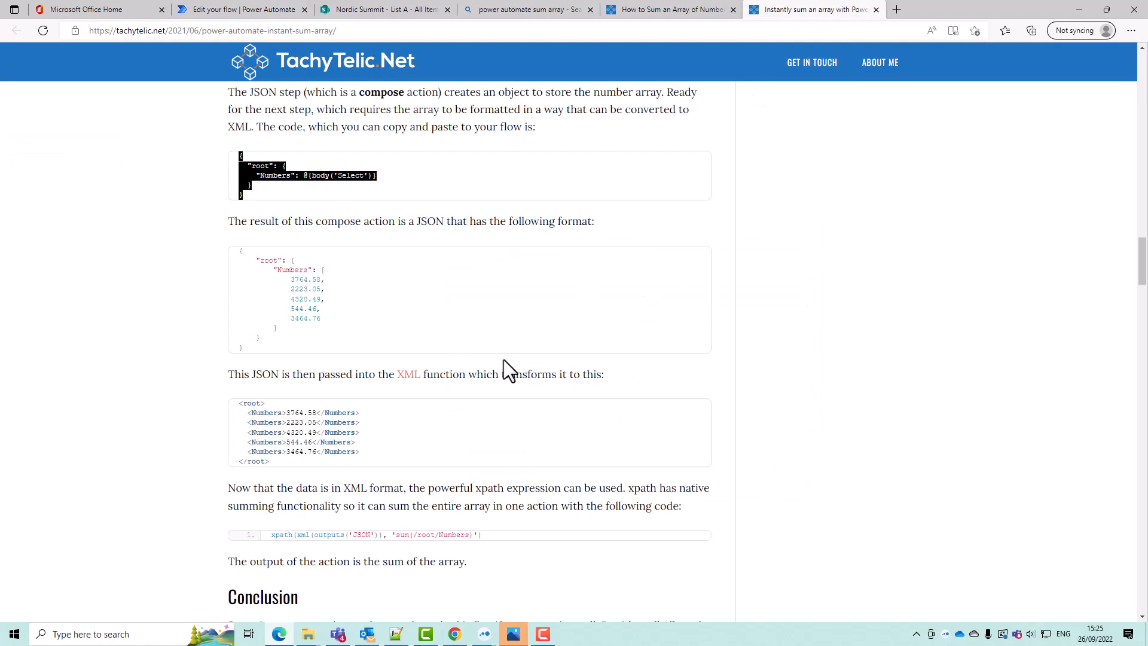
scroll(503, 360, down, 4)
drag(506, 275, 302, 270)
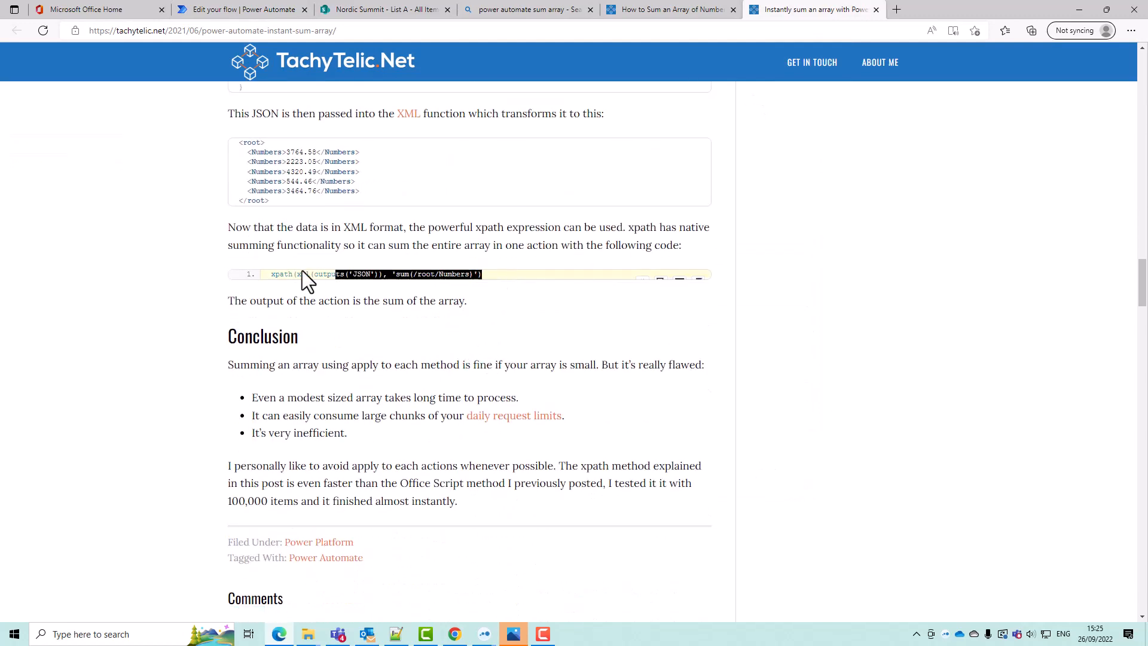
click(274, 11)
click(609, 475)
click(930, 547)
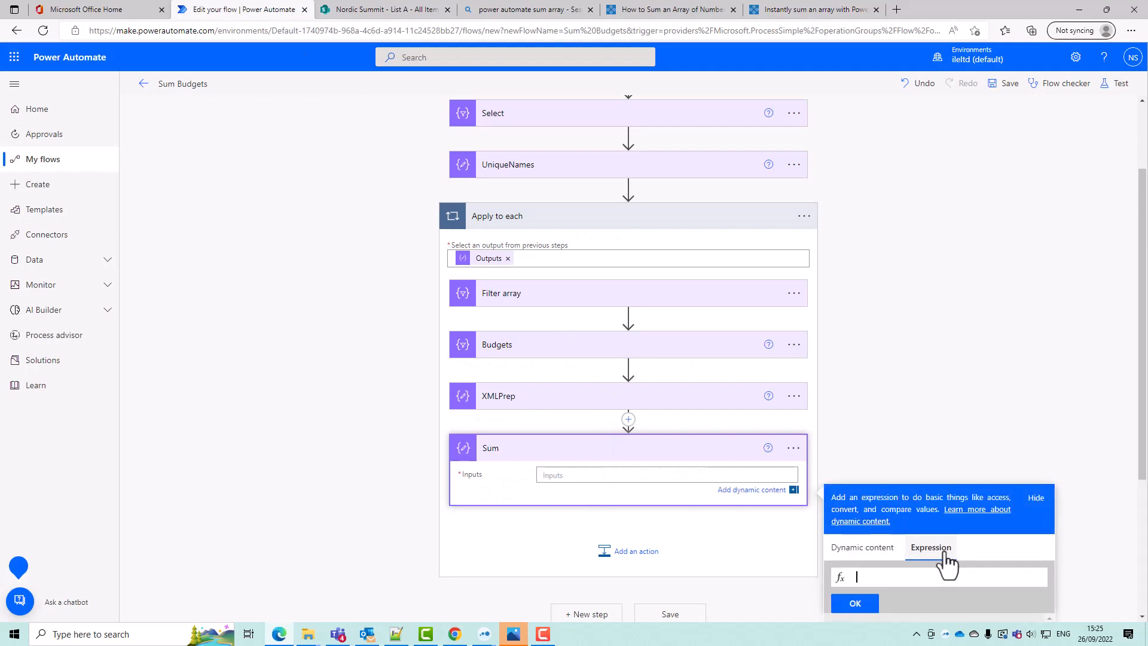
key(ctrl+v)
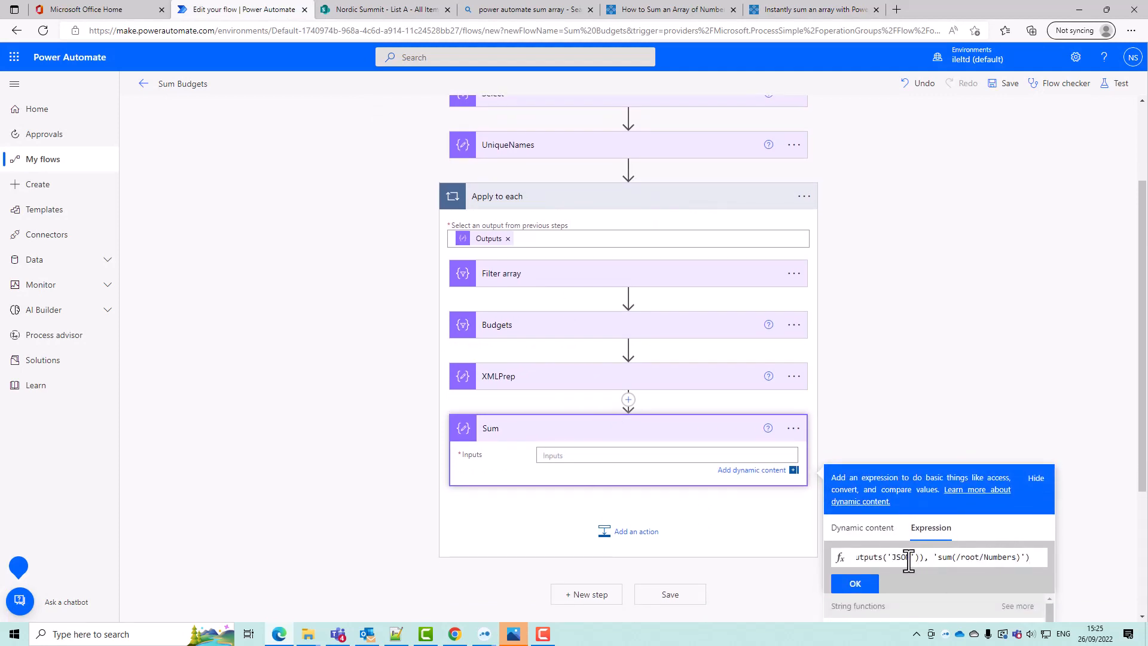
Replace outputs('JSON') in the xpath expression with the XMLPrep Outputs and insert the expression into the Sum Inputs
mouse_move(919, 557)
mouse_down()
mouse_move(869, 556)
mouse_move(908, 557)
mouse_up()
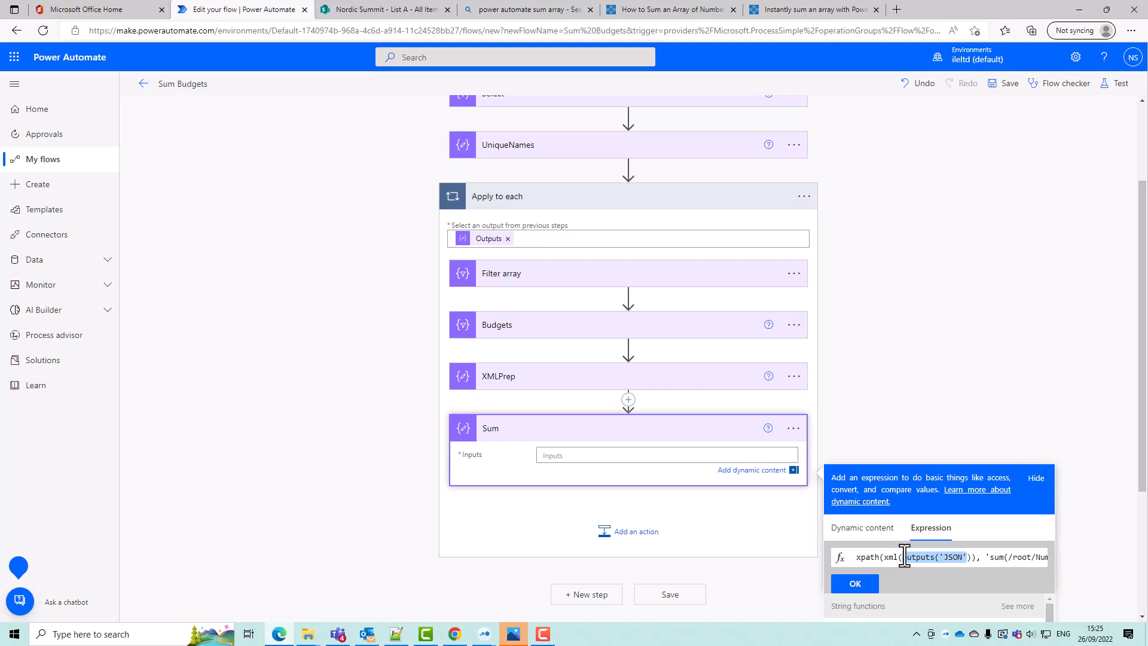
key(BackSpace)
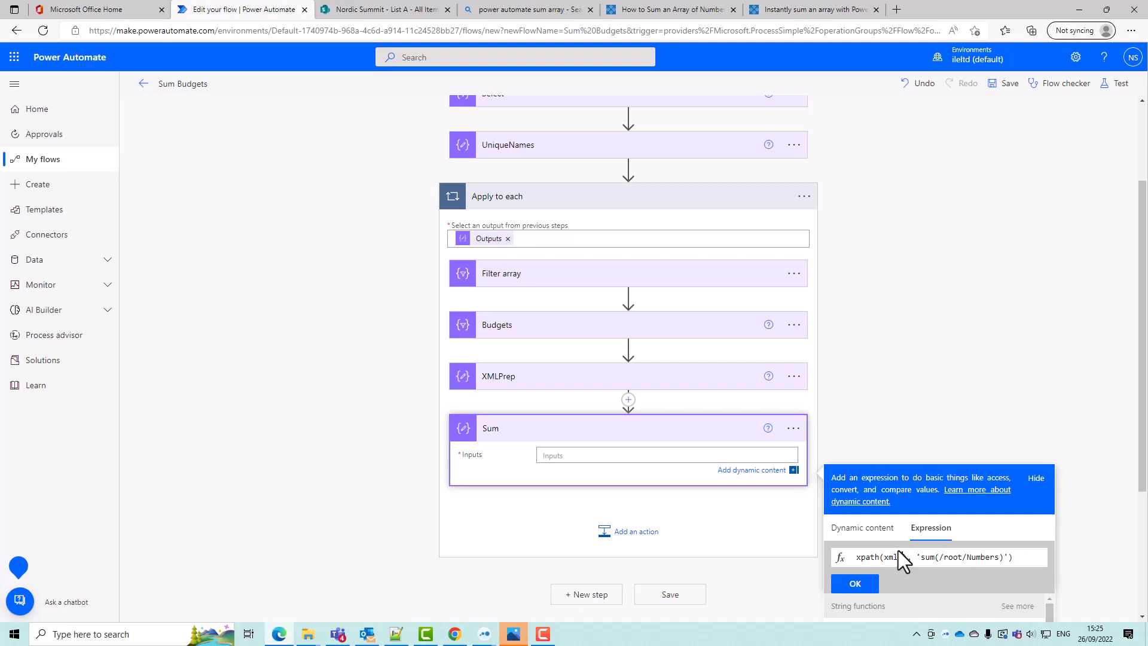
scroll(960, 455, down, 2)
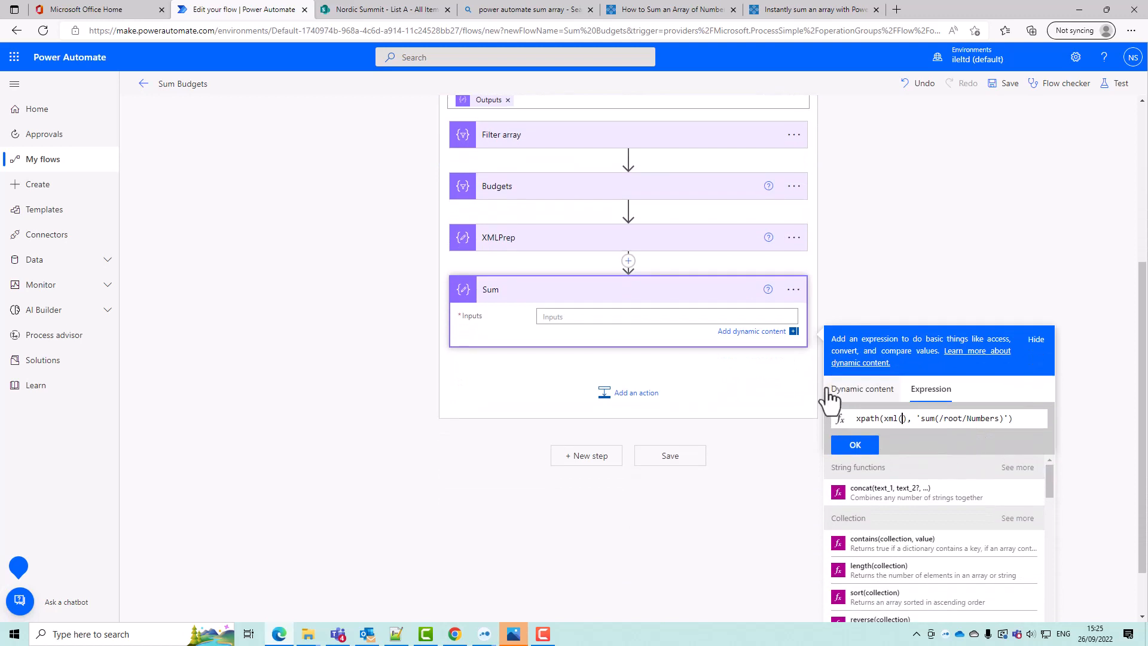
click(861, 388)
click(872, 475)
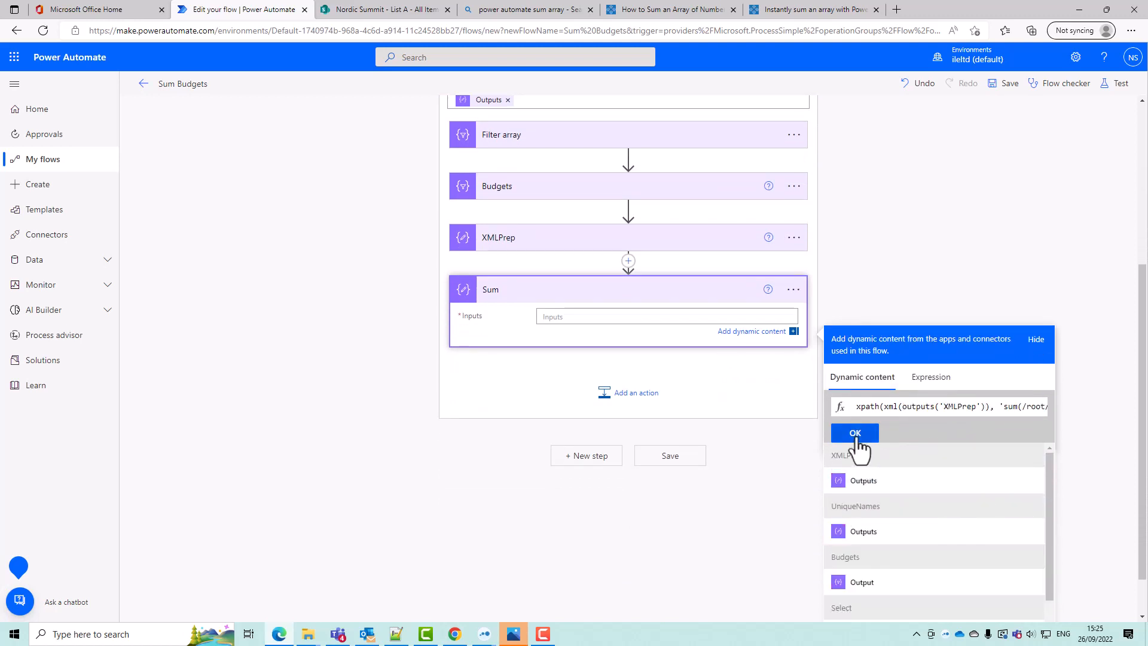
click(857, 441)
Save the flow, run it as a manual test and check the Sum action's output inside Apply to each
click(662, 460)
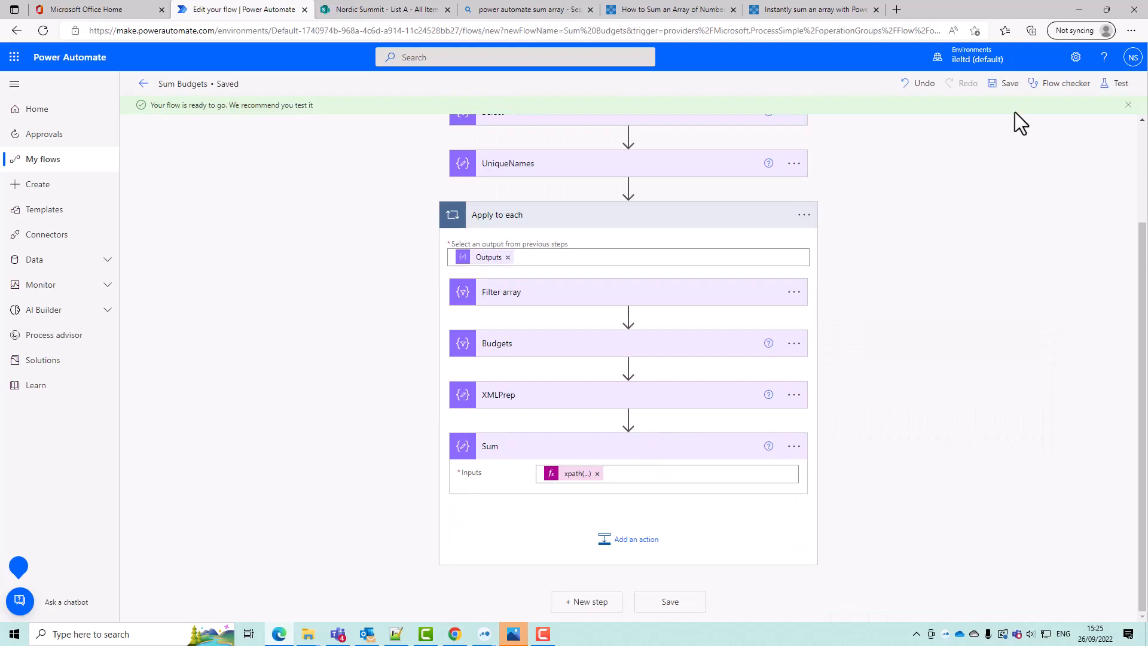
click(1117, 85)
click(980, 600)
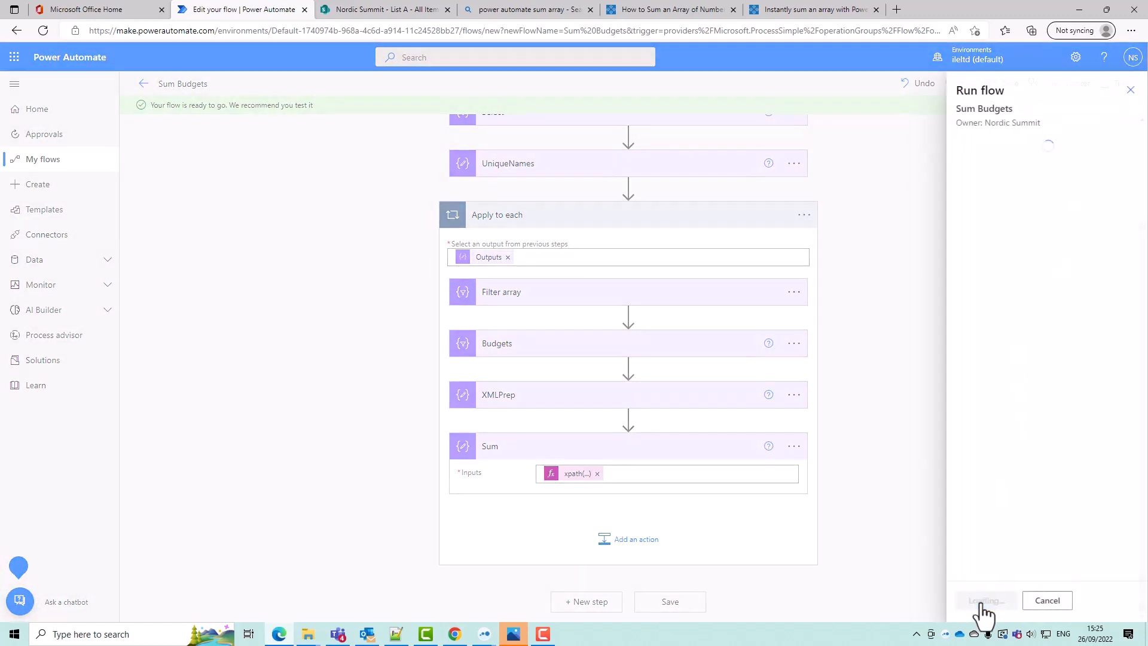
click(980, 600)
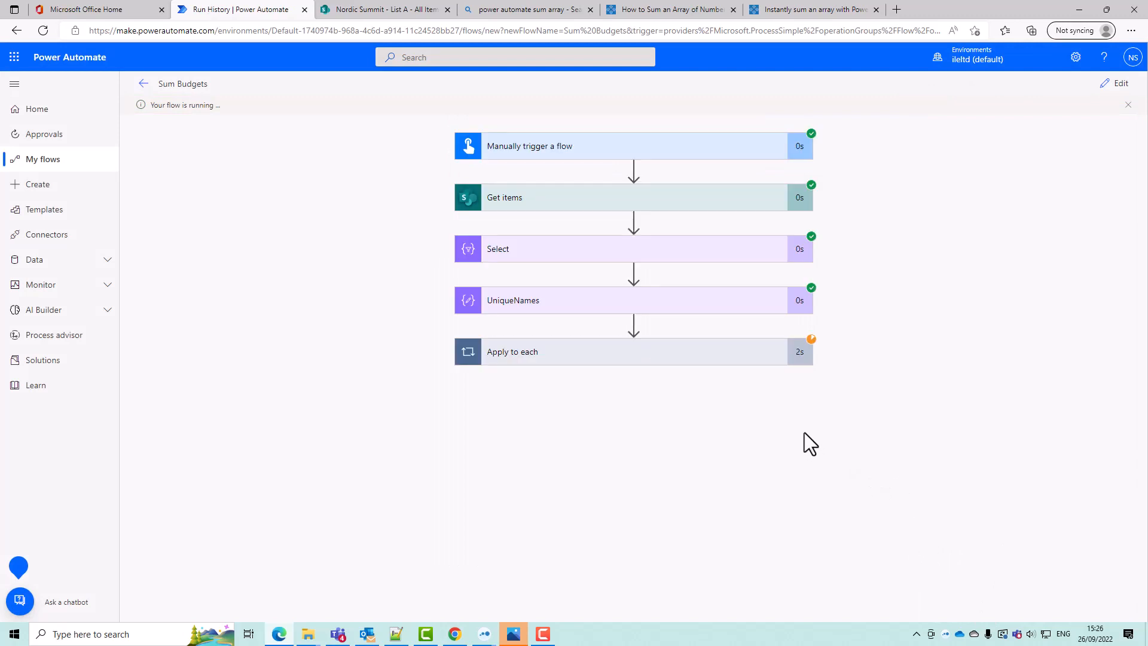
click(660, 358)
click(661, 553)
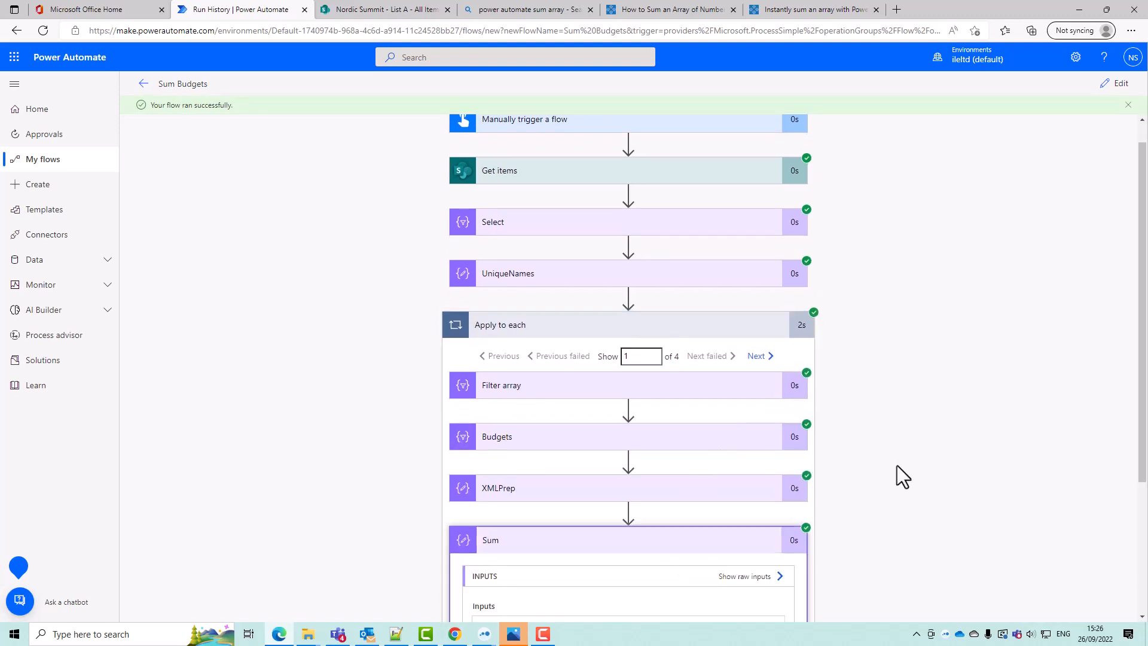
scroll(890, 460, down, 3)
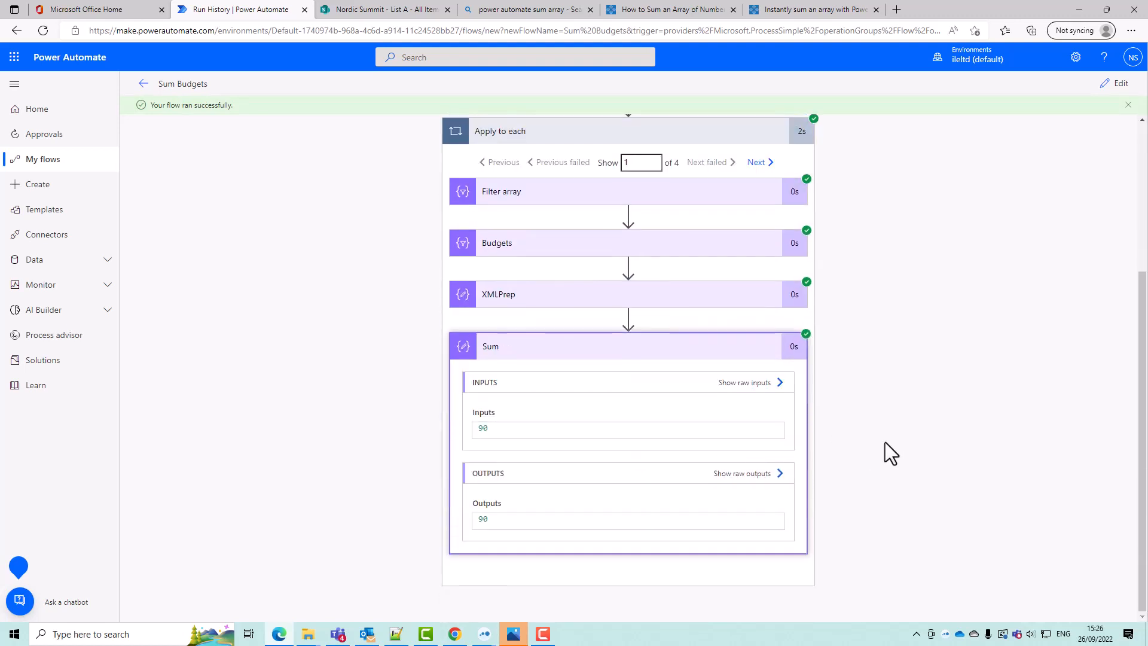
Reopen the flow for editing, add a Compose action after Sum inside Apply to each and rename it TotalBudget
click(1116, 83)
scroll(737, 451, down, 2)
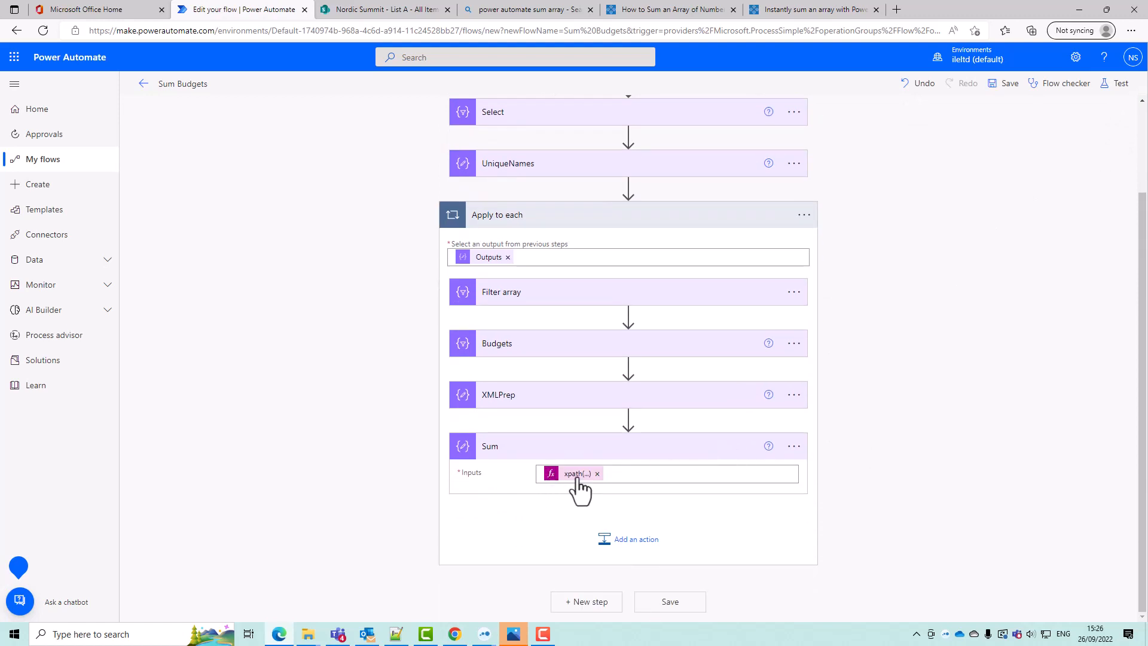
click(624, 541)
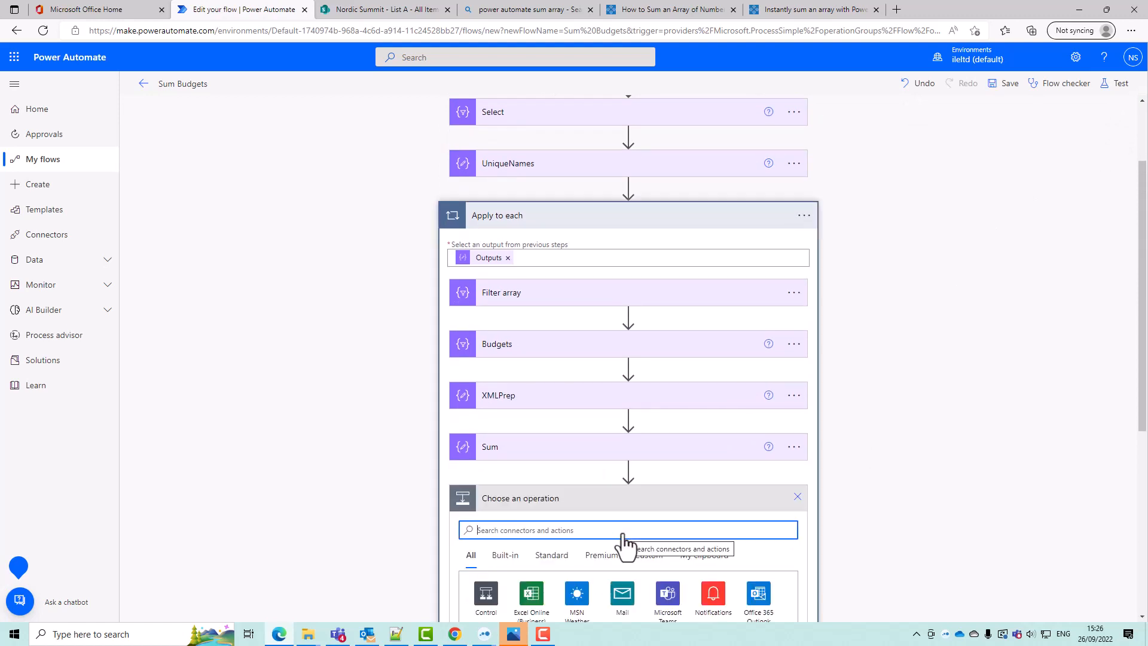
text(compose)
scroll(598, 478, down, 3)
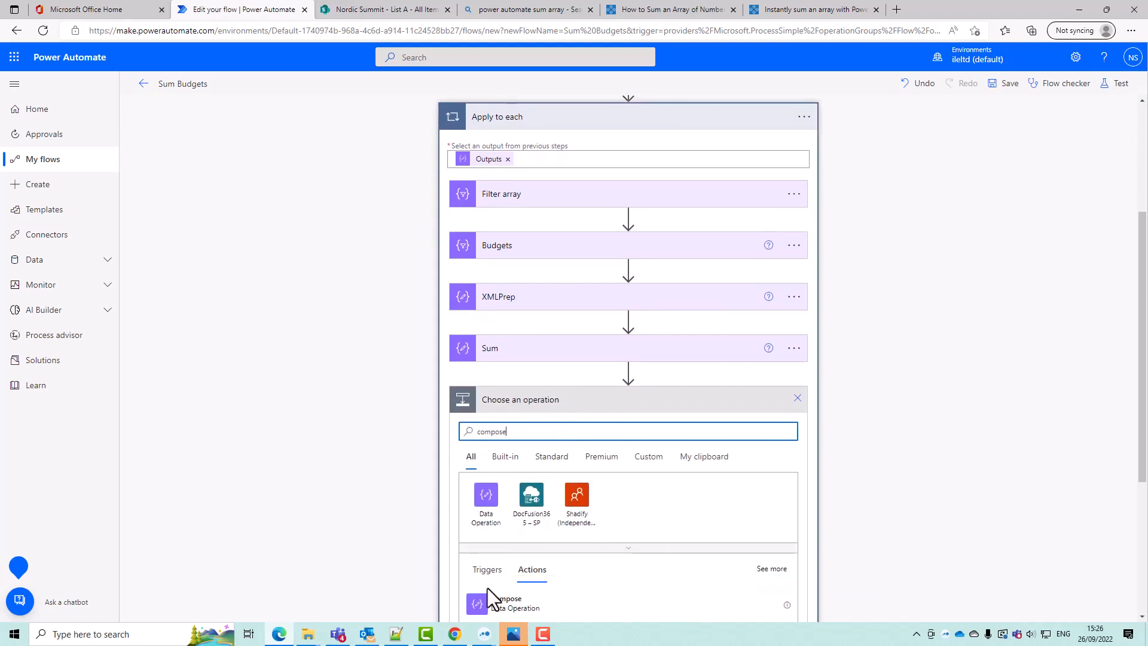
click(489, 615)
click(794, 453)
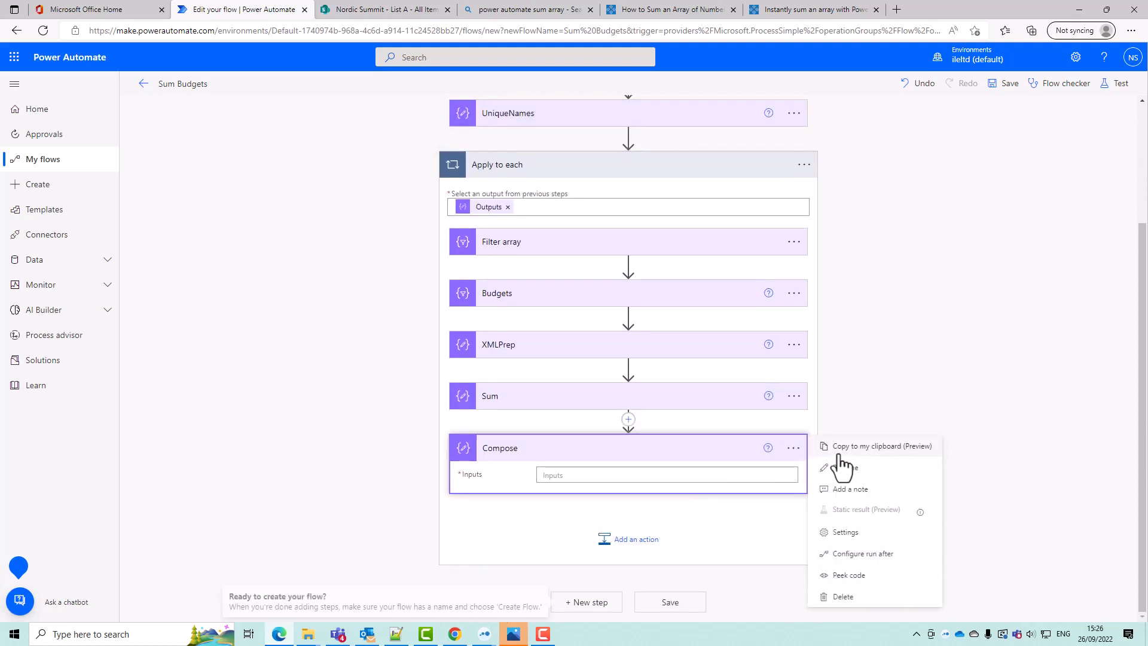
click(865, 472)
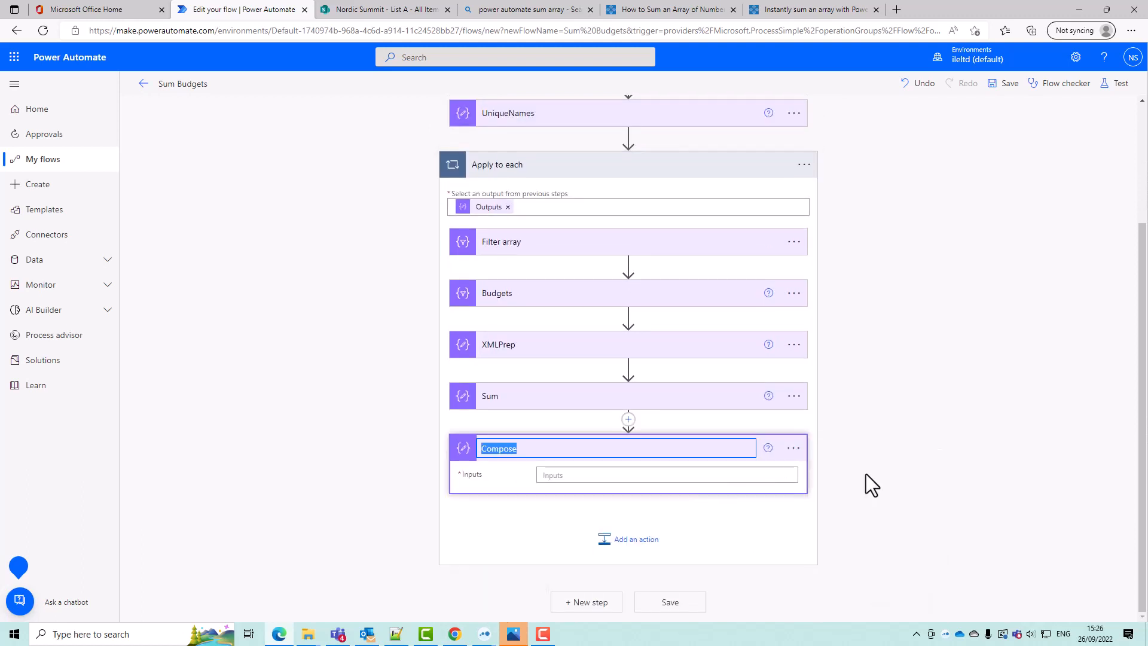
text(TotalBudget)
Start a JSON object in the TotalBudget Inputs with a "Name" key whose value is the Apply to each Current item
click(691, 475)
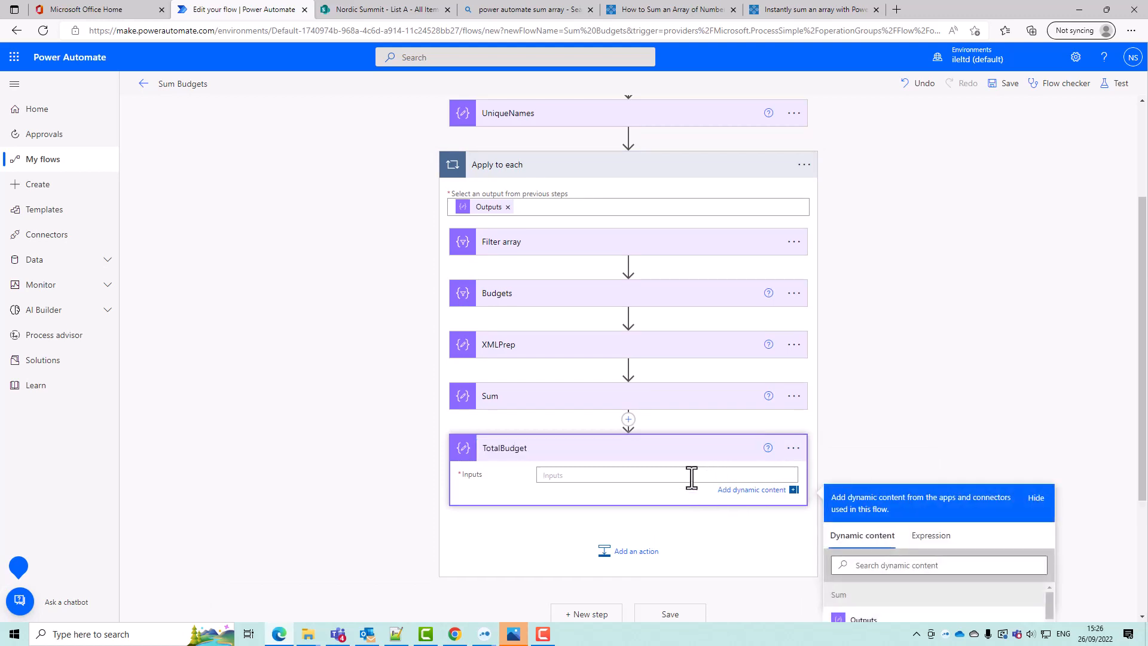
text({)
key(Return)
key(Return)
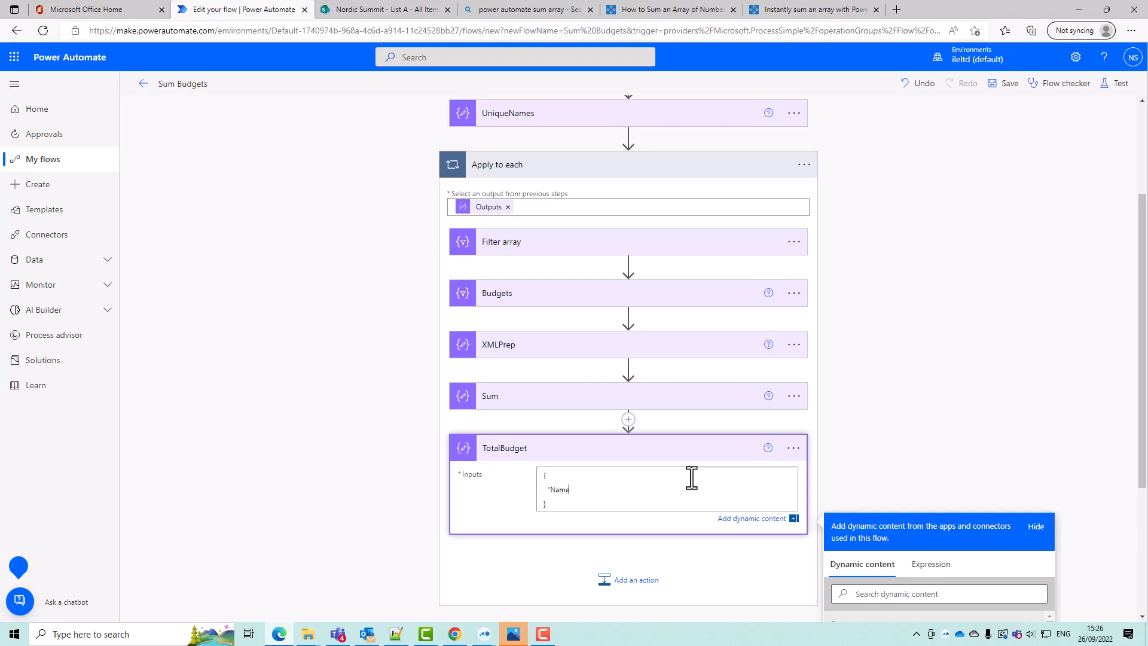
scroll(1051, 361, down, 2)
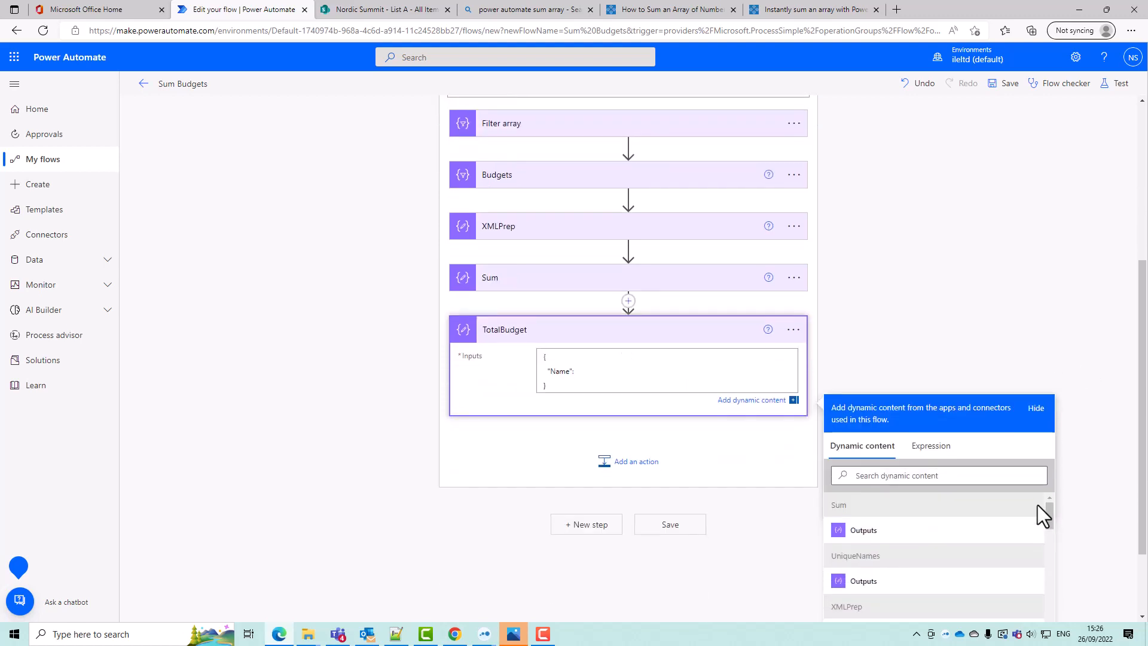
drag(1048, 519, 1053, 643)
scroll(1112, 548, down, 2)
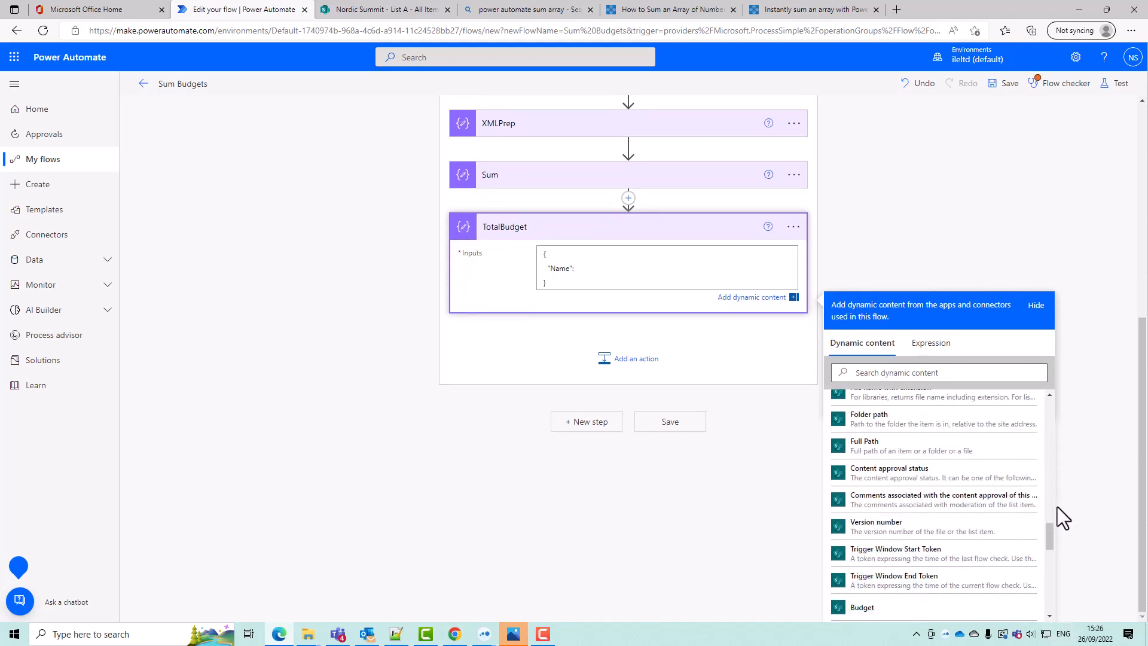
drag(1049, 539, 1043, 618)
click(1008, 609)
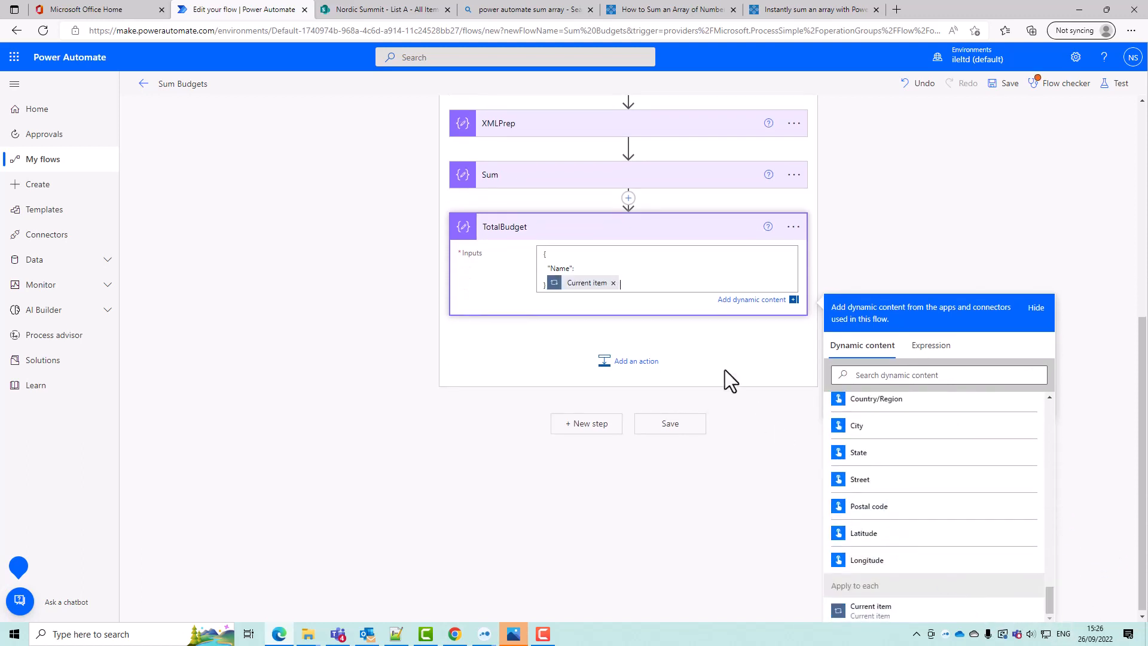
click(613, 283)
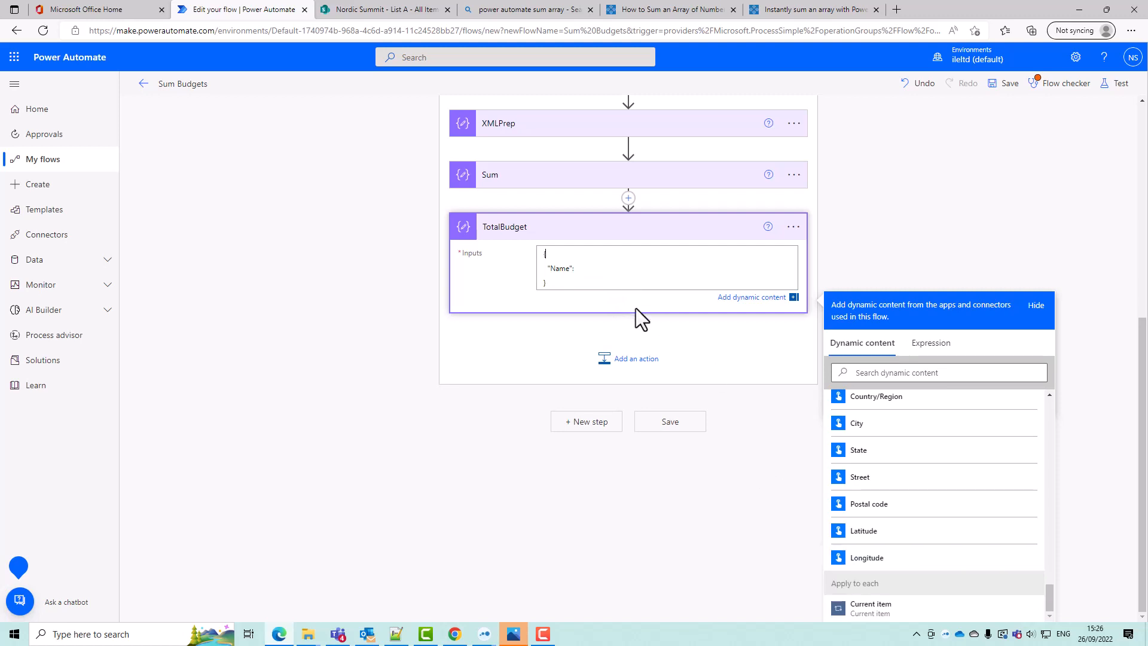
click(617, 268)
click(885, 609)
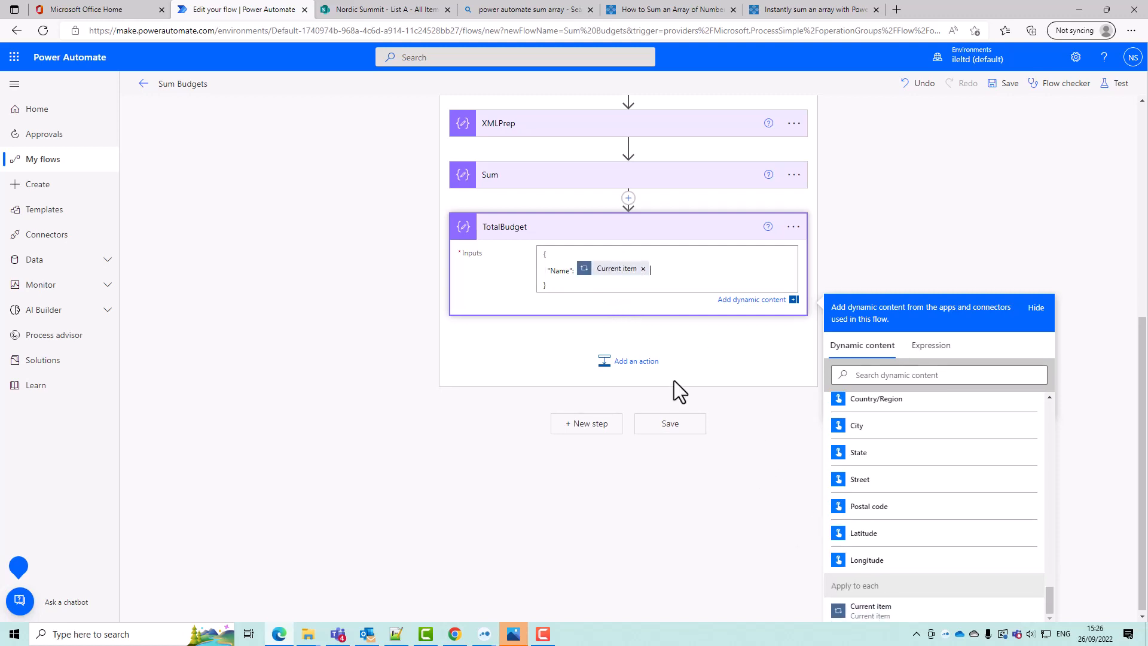
Add a second key, "TotalBudget", on a new line of the JSON object after a comma
text(,)
key(Return)
text("Tot)
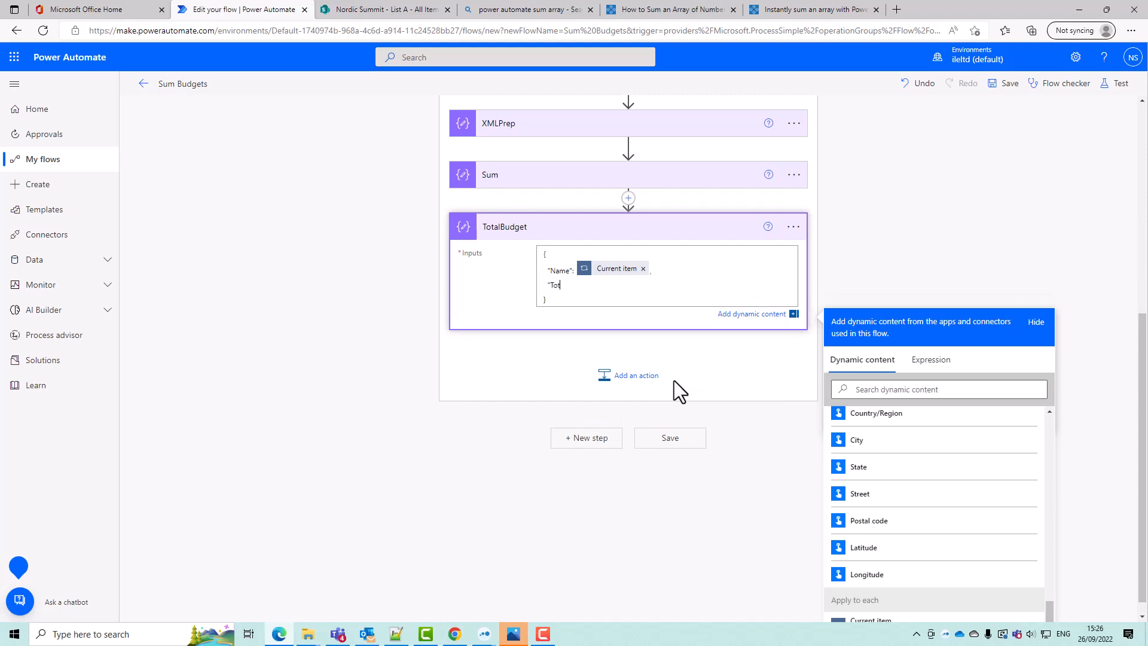
text(alBudget":)
Copy the xpath expression from the Sum action and insert it as the value of the "TotalBudget" key
click(628, 174)
click(578, 338)
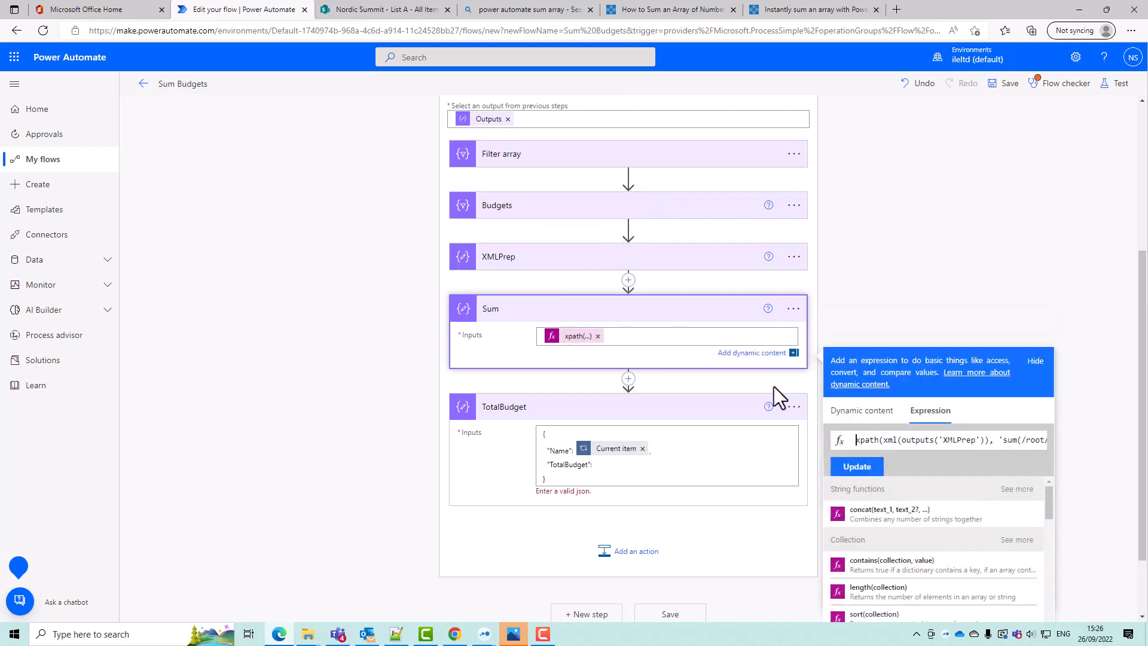
triple_click(907, 440)
click(630, 466)
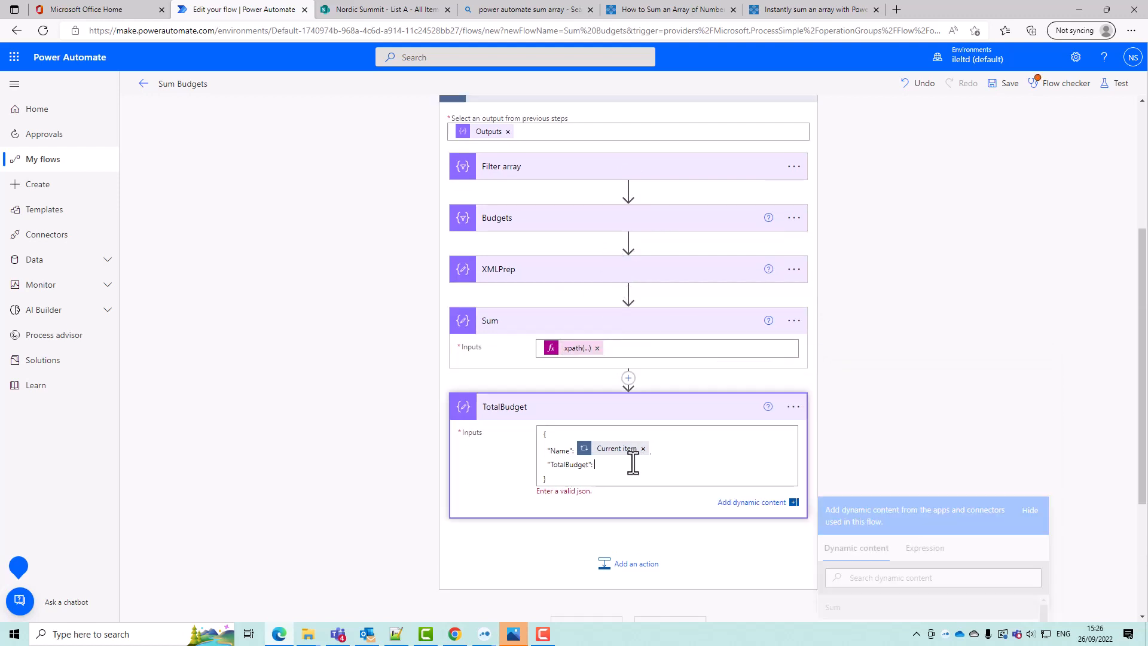
click(929, 560)
key(ctrl+v)
click(855, 615)
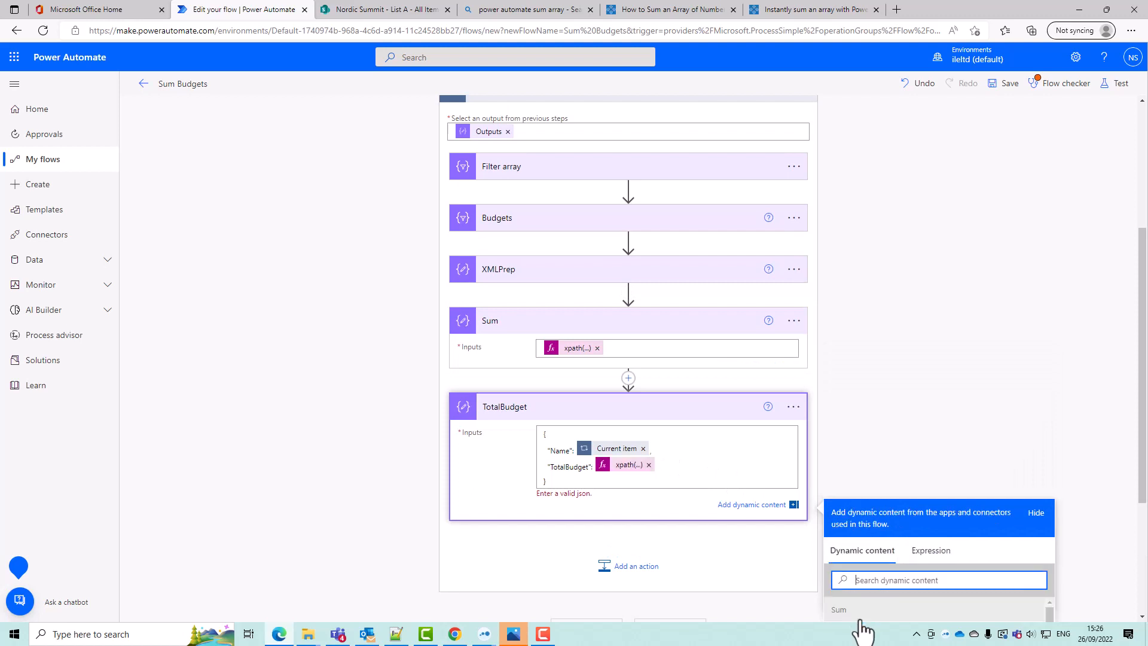
Wrap the Current item value of the "Name" key in double quotes
drag(577, 448, 649, 451)
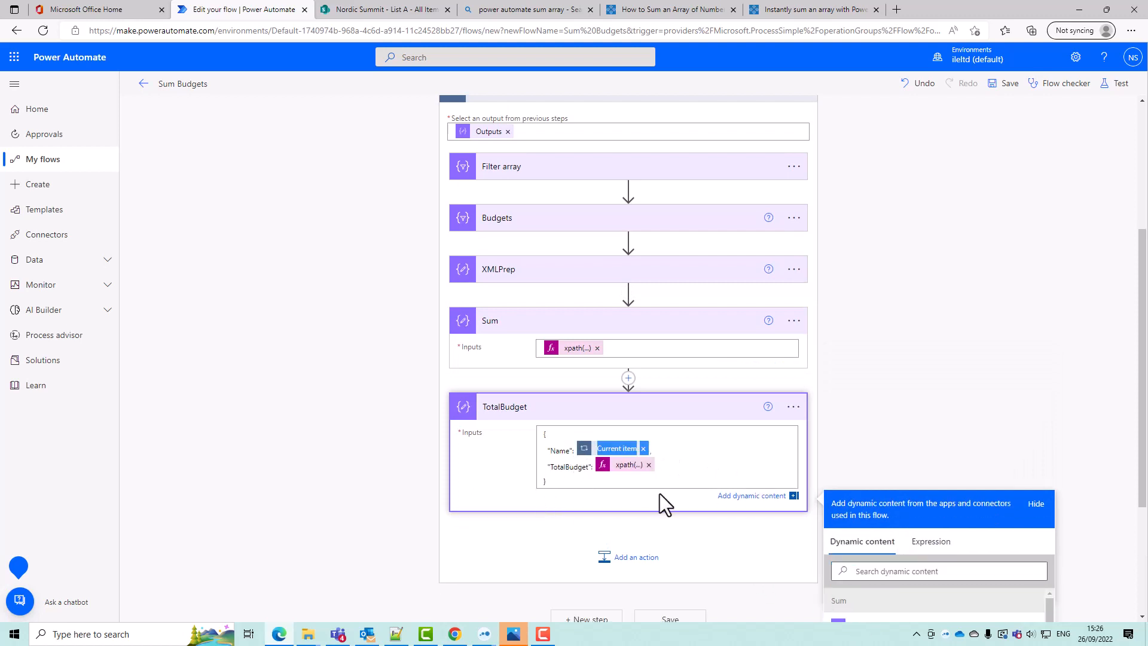
key(Left)
text(")
key(End)
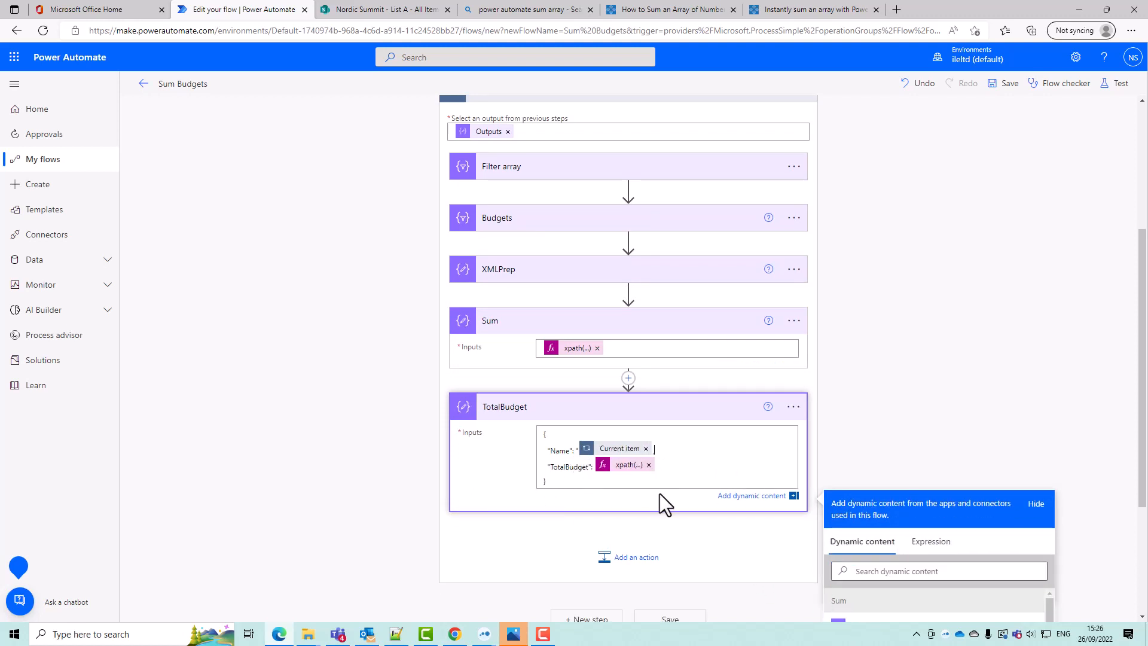
text(")
Delete the separate Sum action from the Apply to each loop
scroll(655, 477, down, 2)
click(794, 241)
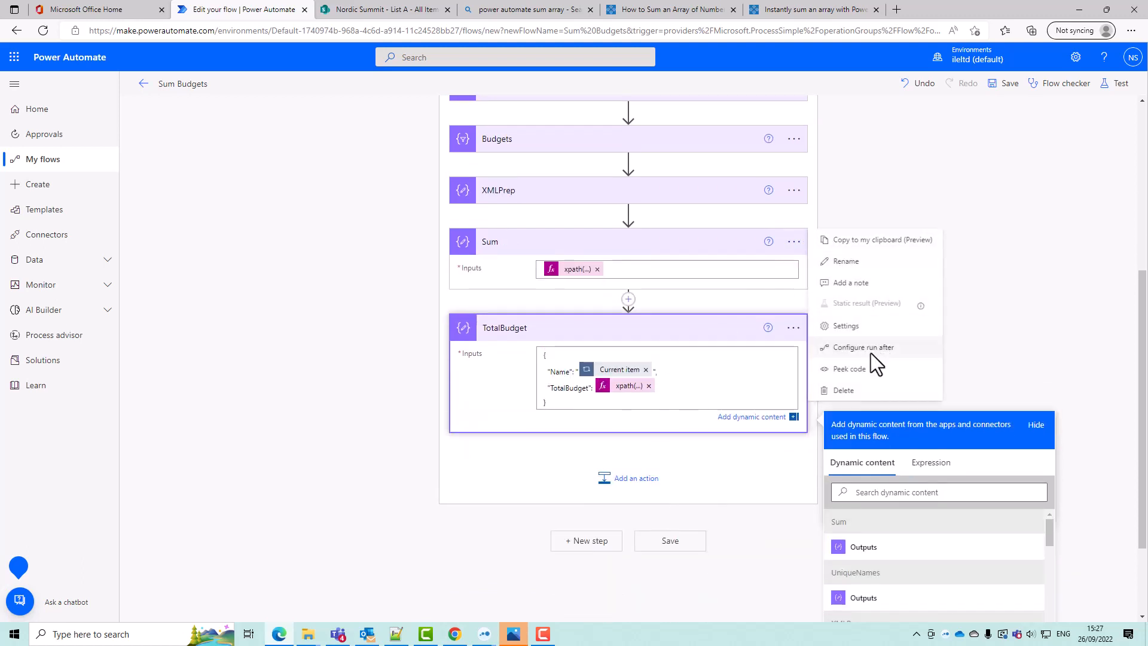
scroll(837, 323, up, 2)
click(794, 318)
click(852, 449)
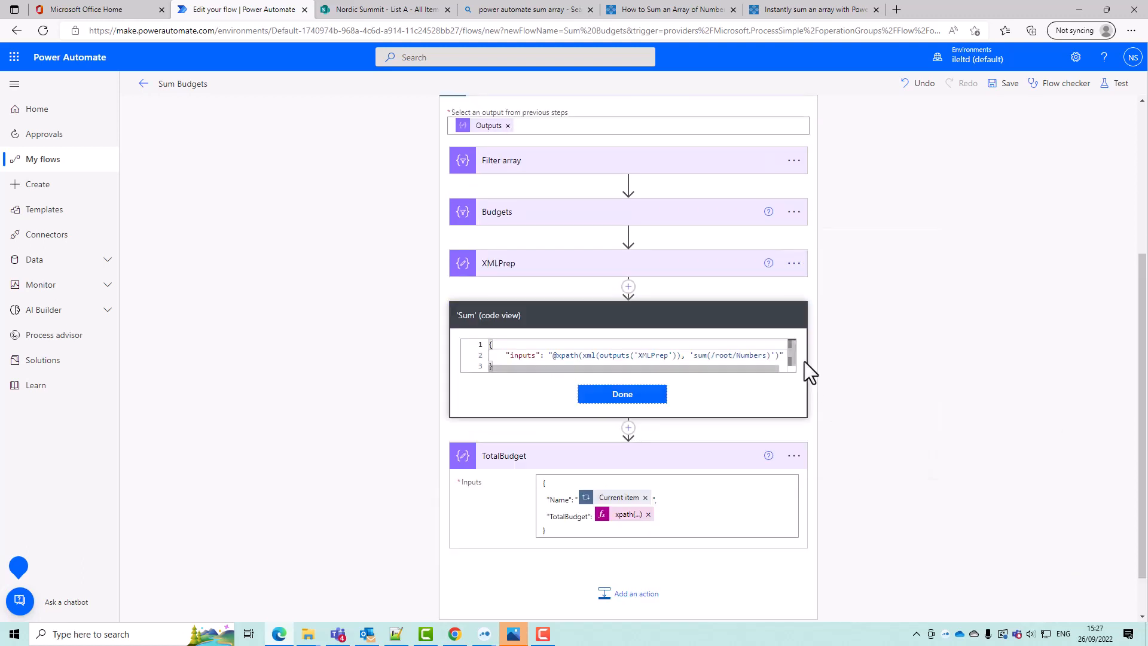
click(640, 394)
click(793, 315)
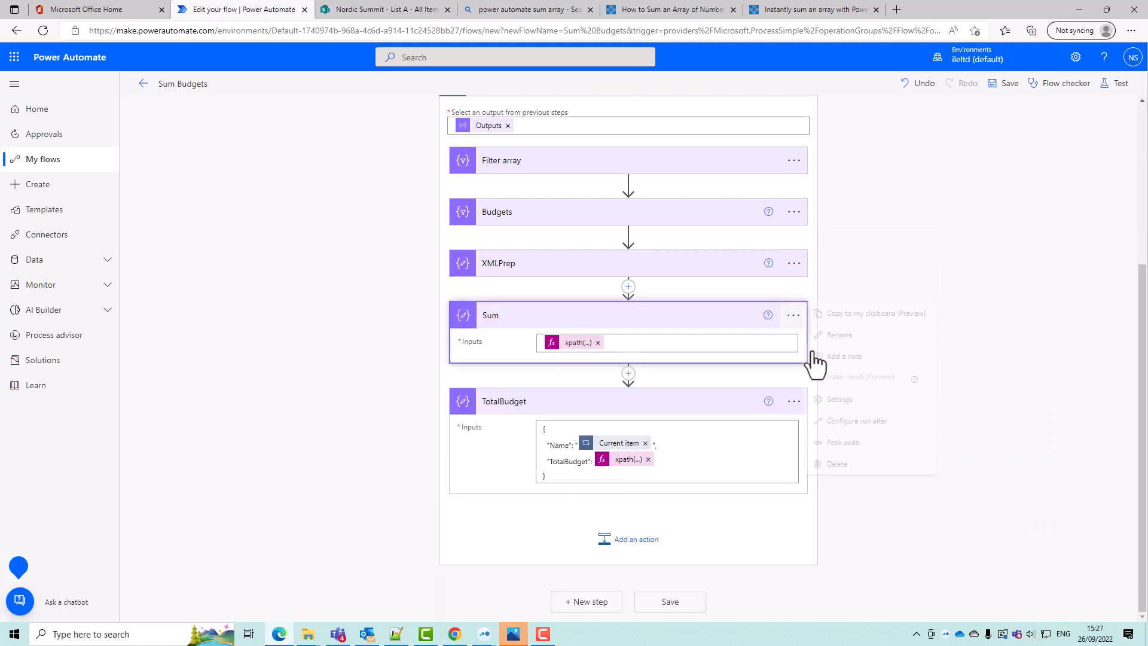
click(844, 464)
click(580, 360)
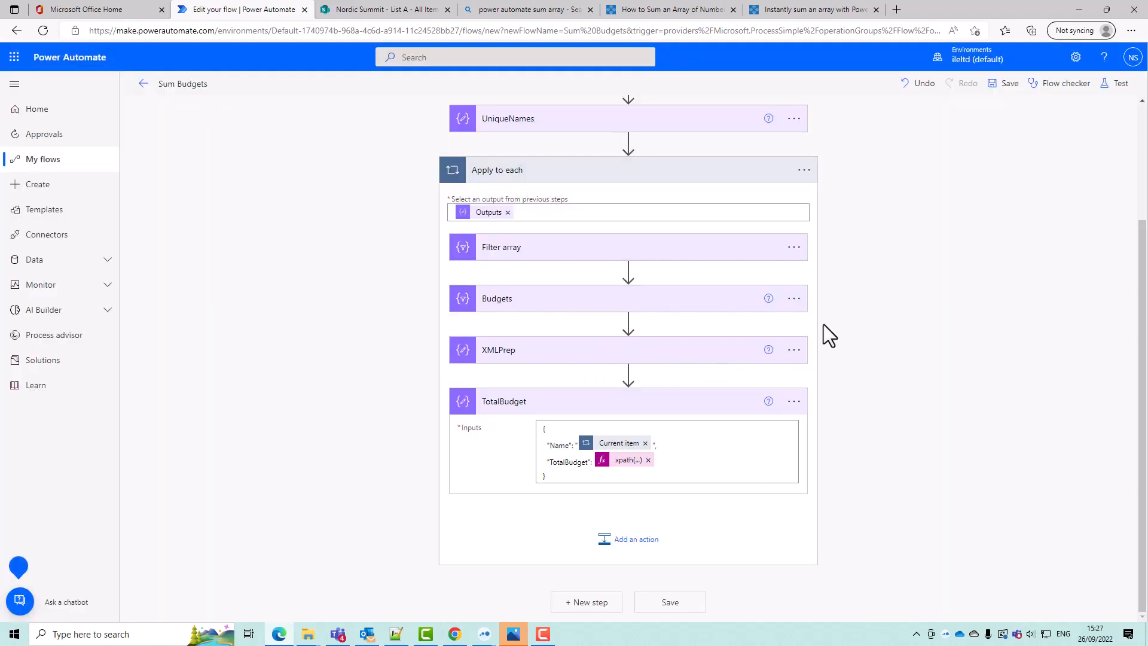
Save the flow and run it as a manual test
click(1134, 85)
click(981, 601)
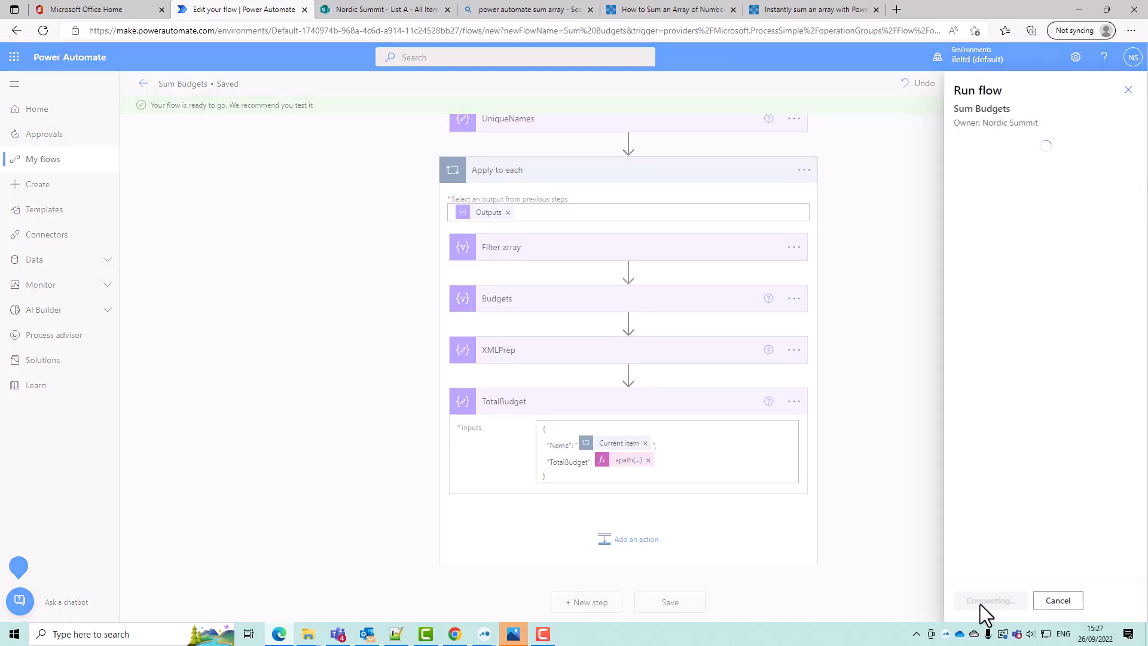
click(981, 601)
click(978, 601)
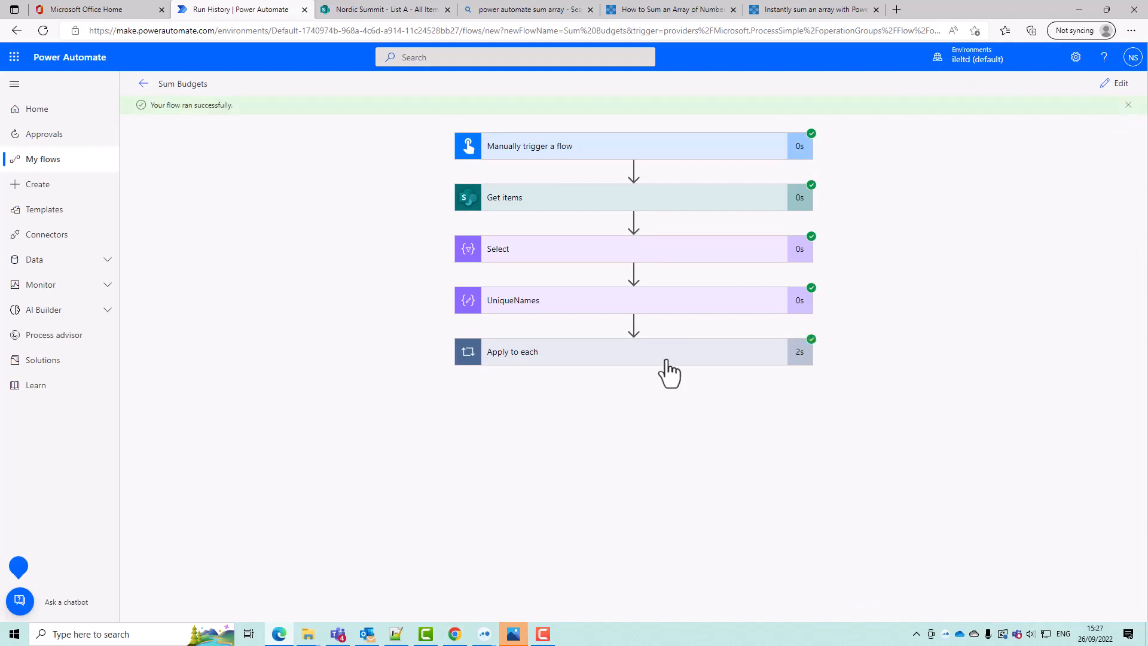
Examine the TotalBudget output for each iteration of the Apply to each loop in the run results
click(669, 359)
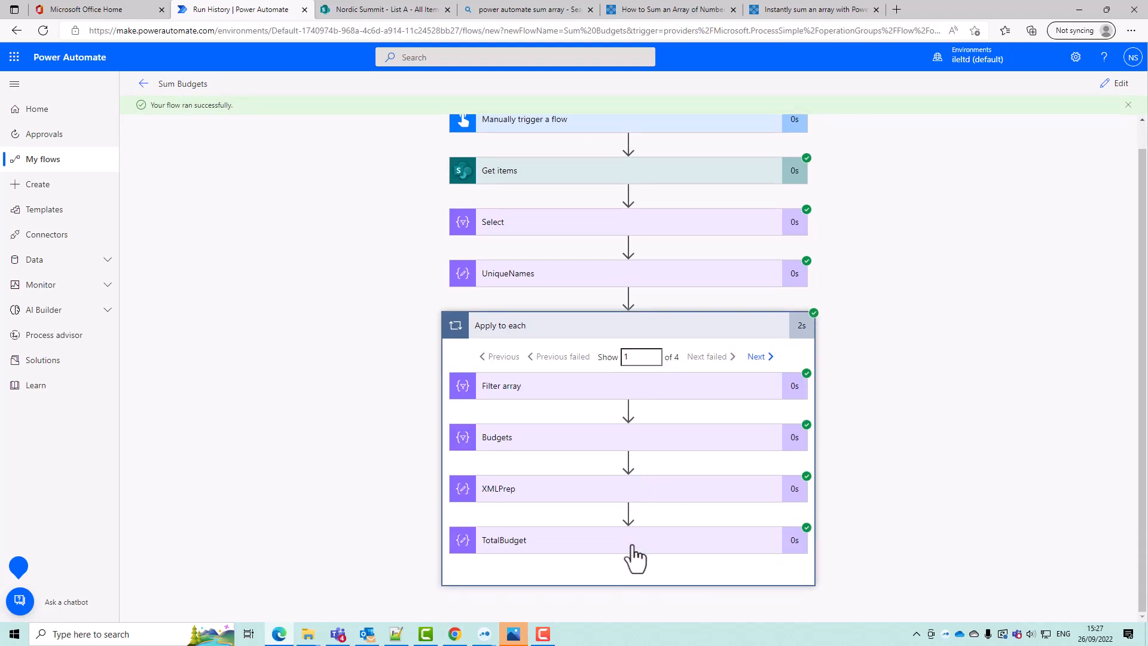
click(634, 541)
scroll(713, 520, down, 2)
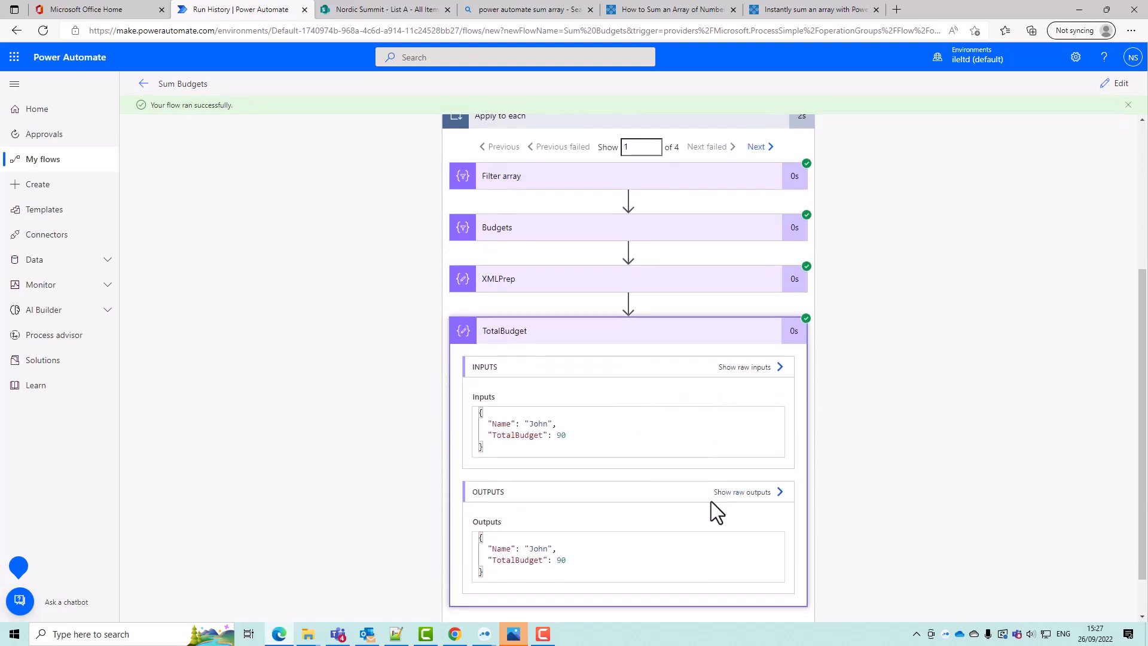
click(756, 148)
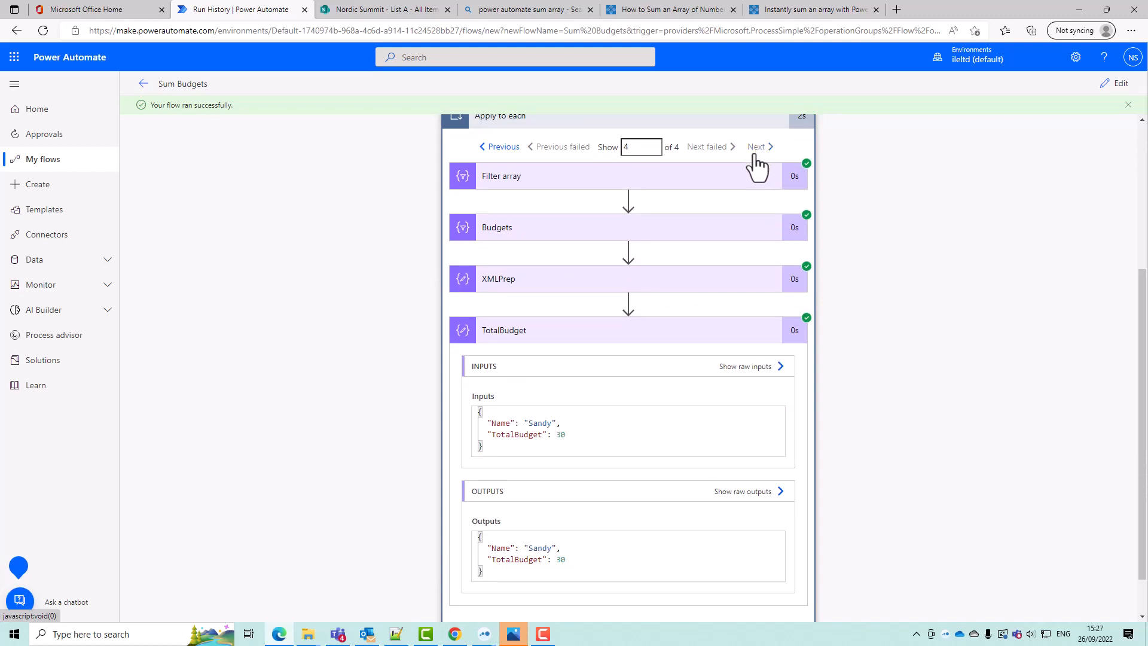
click(616, 339)
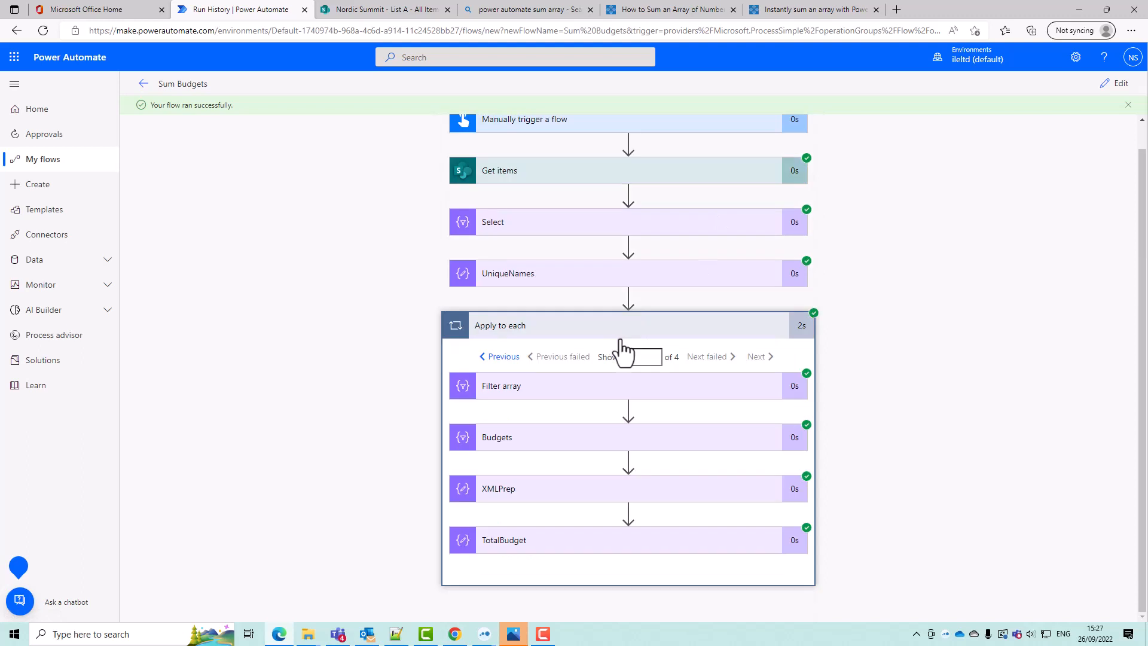
Return to editing and add a Compose action after TotalBudget in the loop, with the TotalBudget Outputs as its Inputs
click(1106, 85)
scroll(914, 469, down, 3)
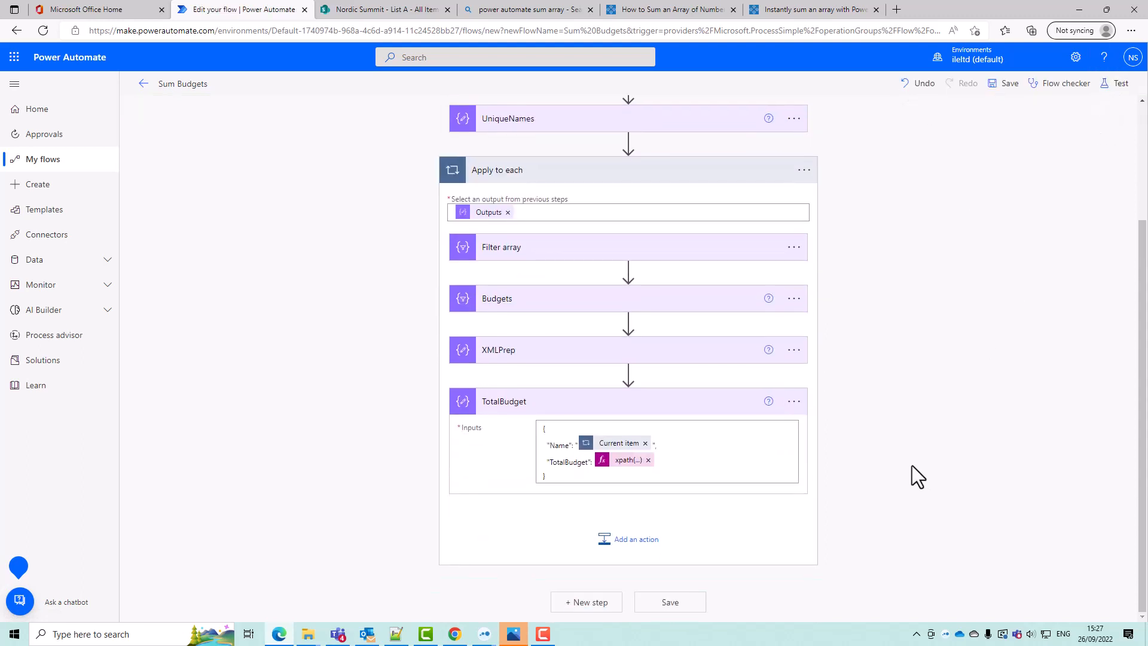
click(635, 544)
text(compose)
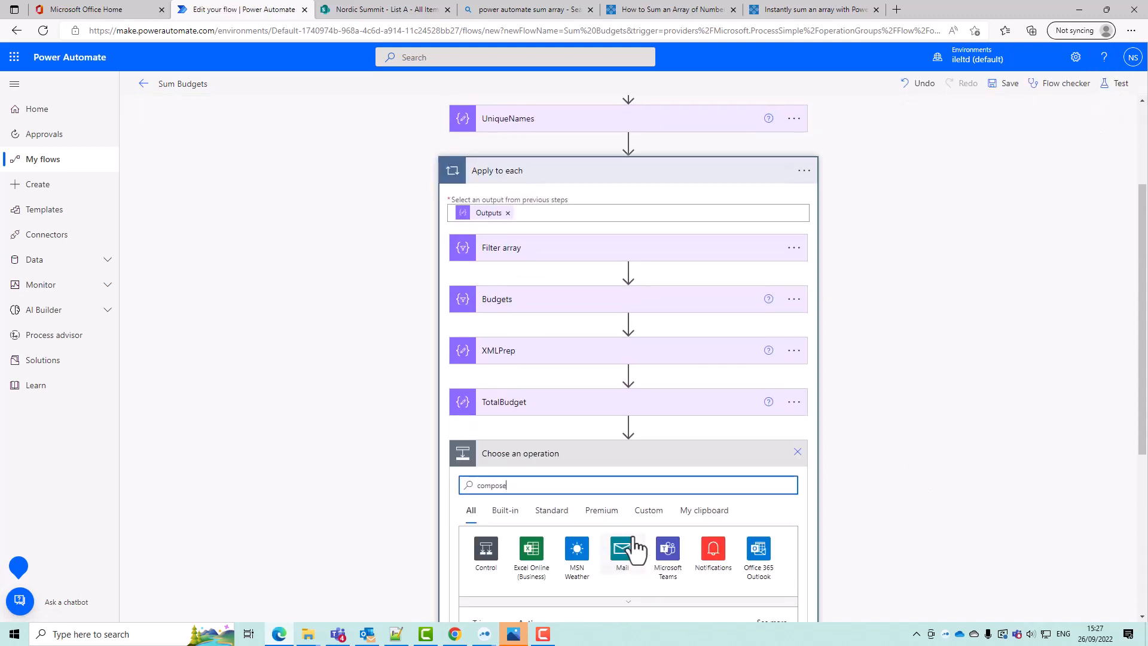
click(522, 551)
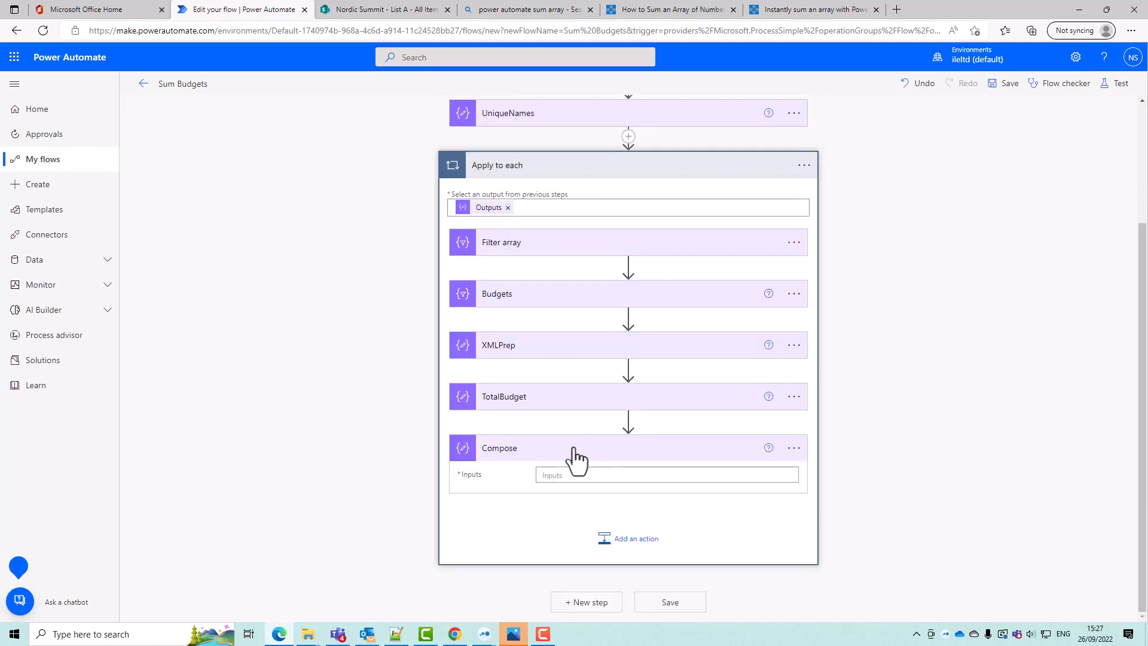
click(576, 472)
click(858, 621)
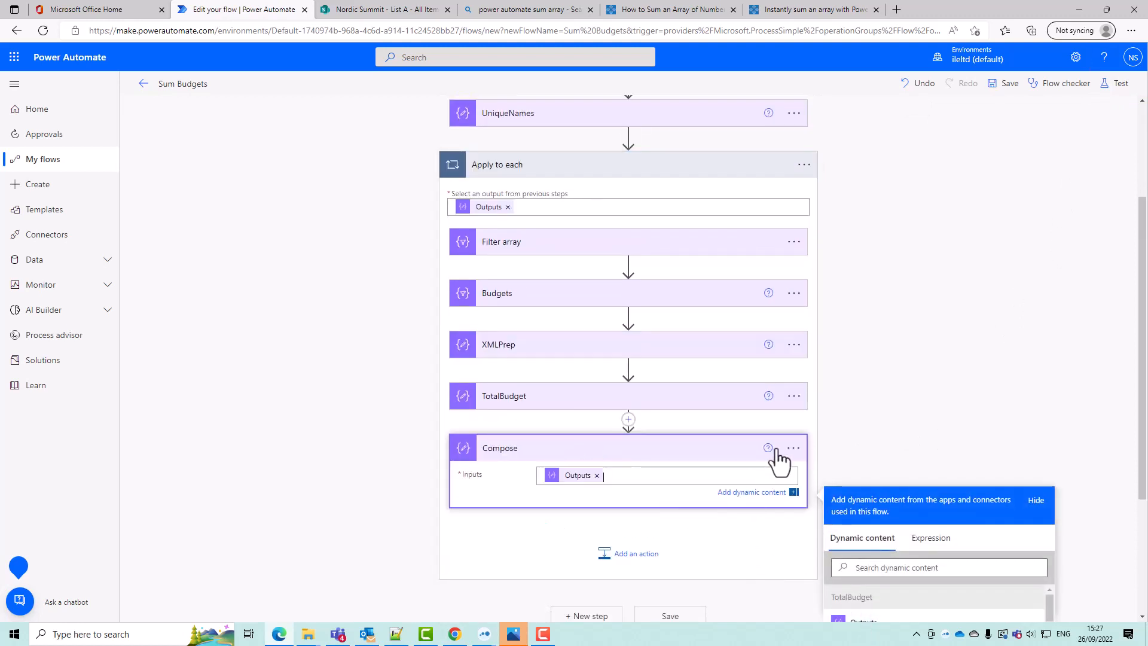
click(793, 447)
click(836, 578)
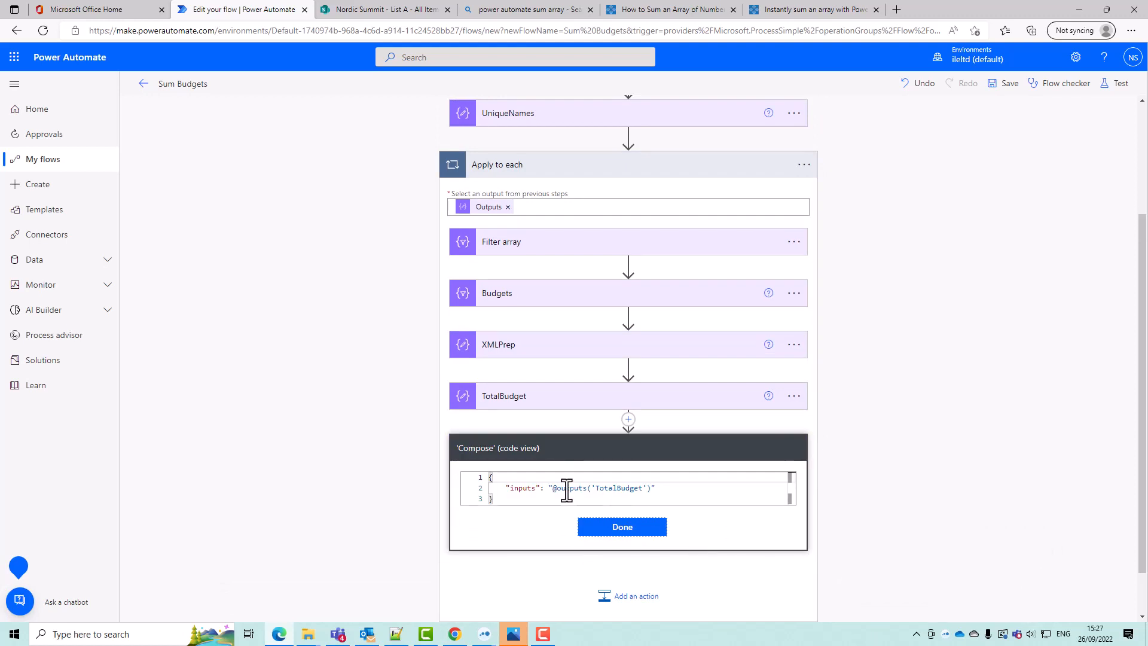
drag(557, 489, 646, 485)
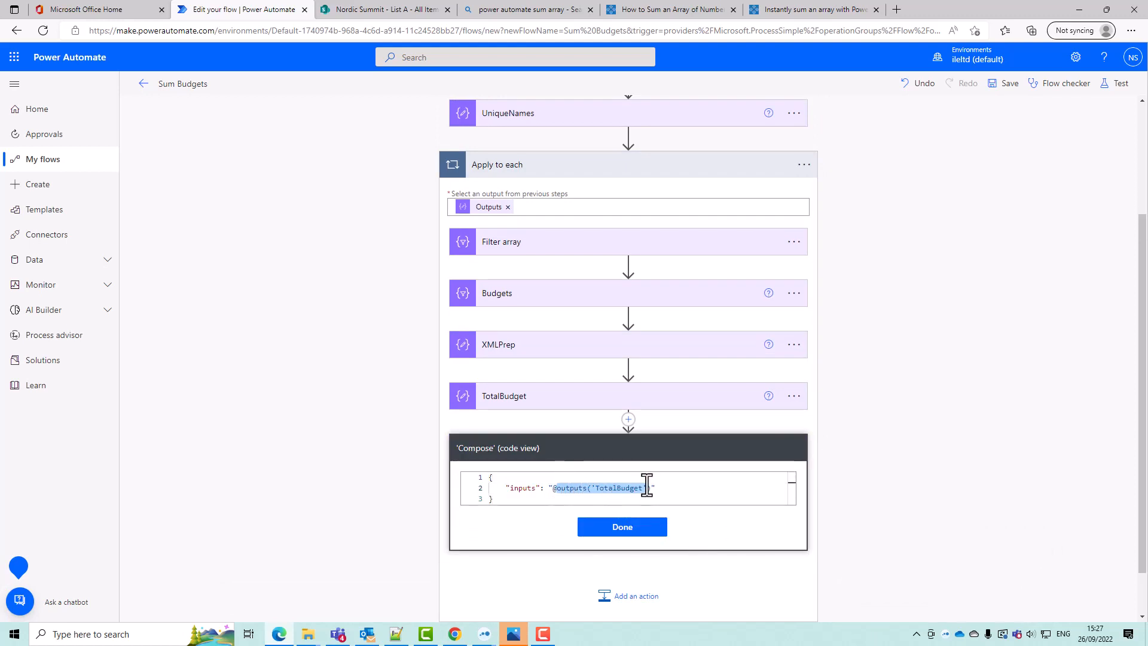
click(649, 487)
drag(553, 487, 660, 491)
click(643, 529)
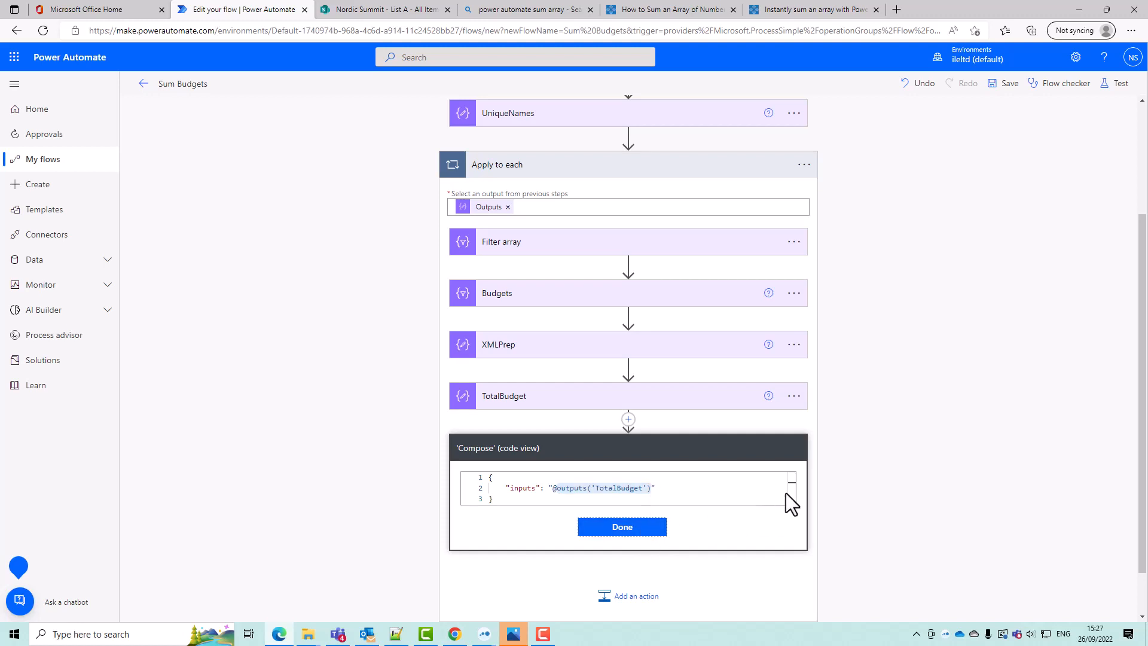
Delete the temporary Compose action from the Apply to each loop
click(795, 456)
click(849, 597)
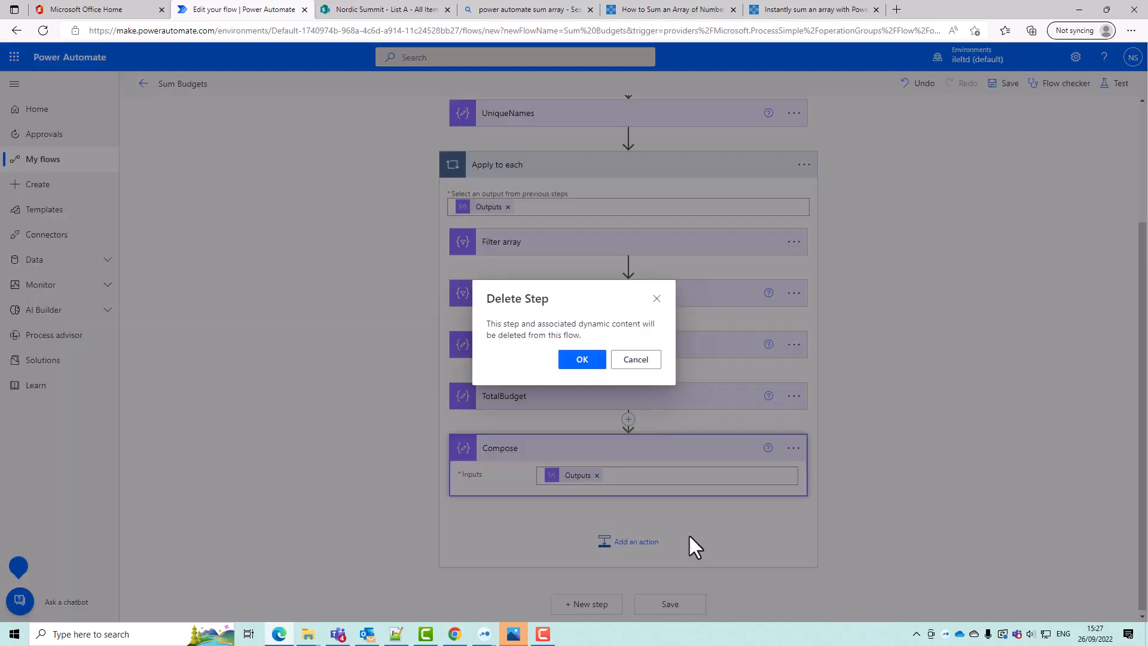
click(574, 359)
Add a Compose action after the Apply to each loop, with the copied outputs('TotalBudget') expression as its Inputs
click(588, 602)
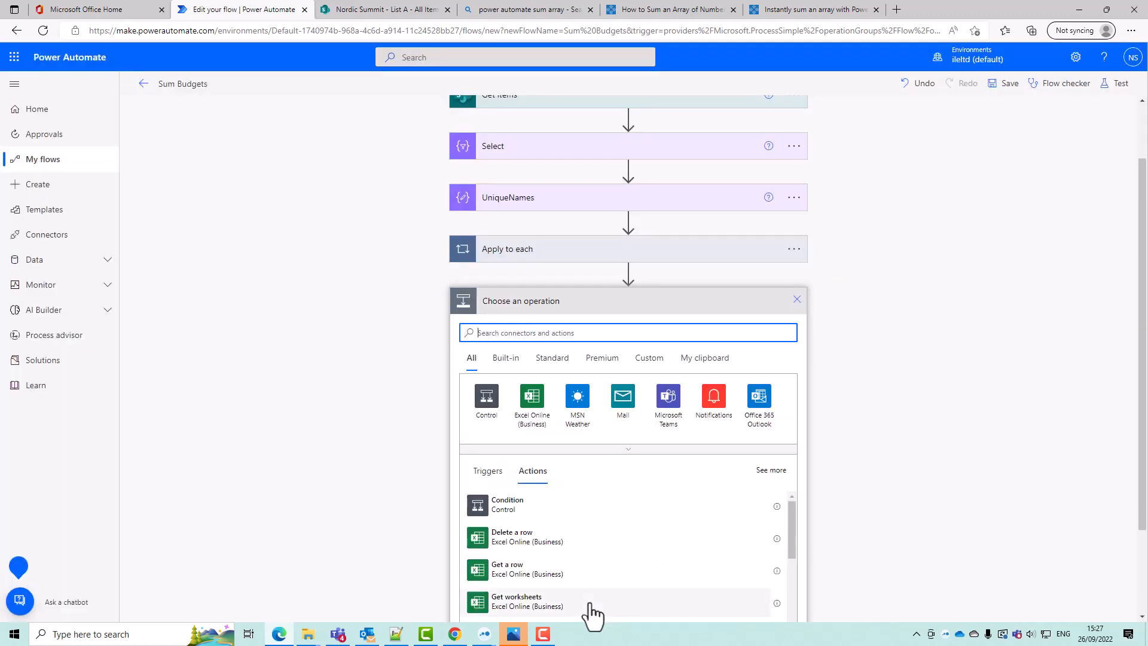
text(compose)
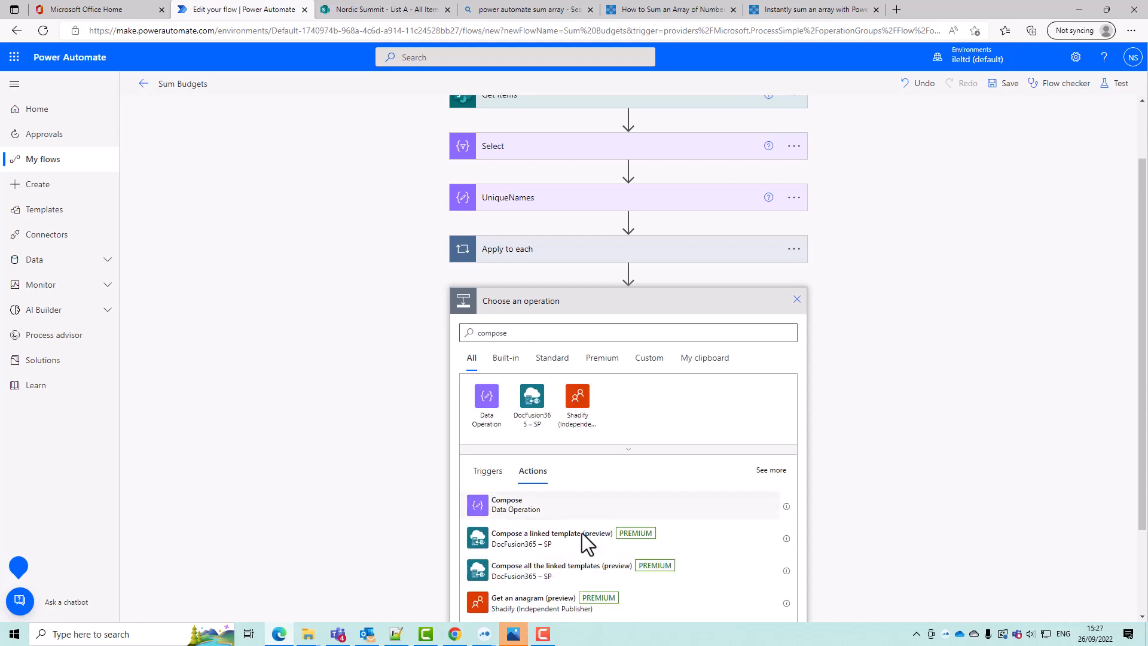
click(592, 509)
click(622, 403)
click(931, 466)
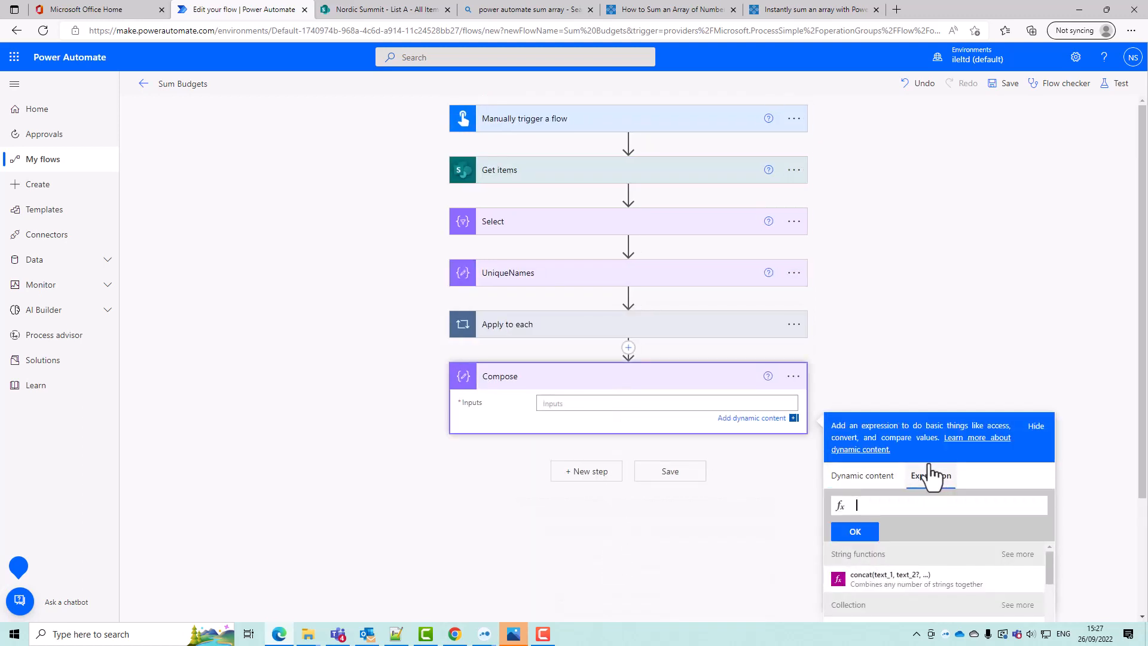
key(ctrl+v)
click(859, 531)
click(853, 404)
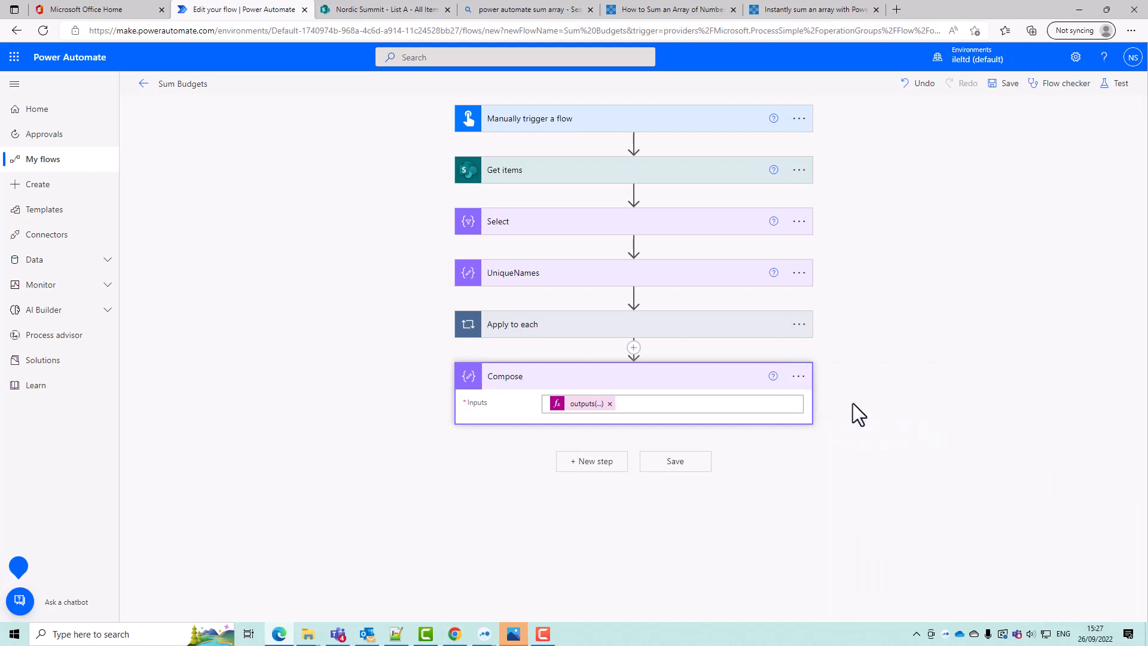
Rename the new Compose action after the loop as Totals
click(792, 381)
click(846, 400)
text(Totals)
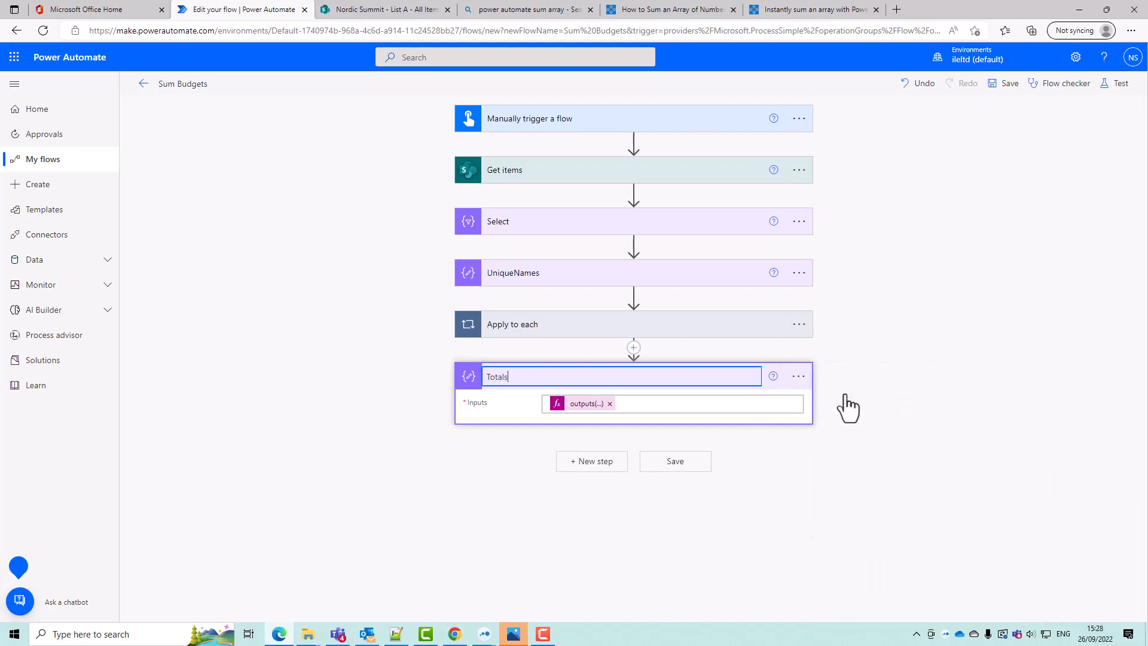
key(Return)
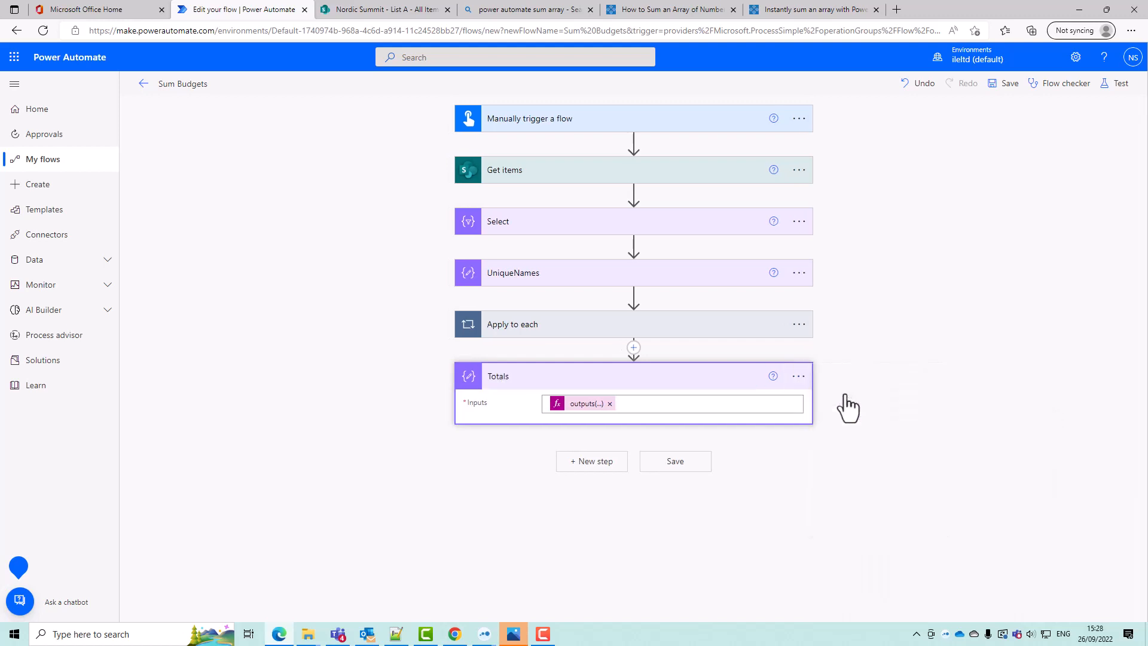
Save the flow and run a test of it with the Totals action included
click(697, 461)
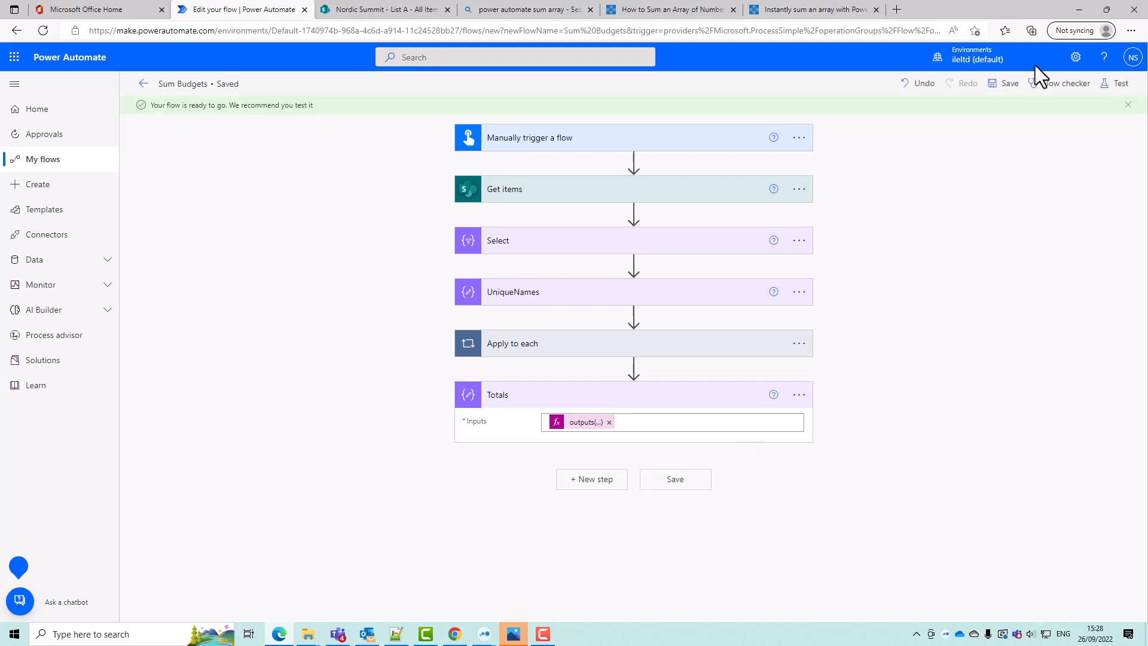
click(1122, 83)
click(983, 602)
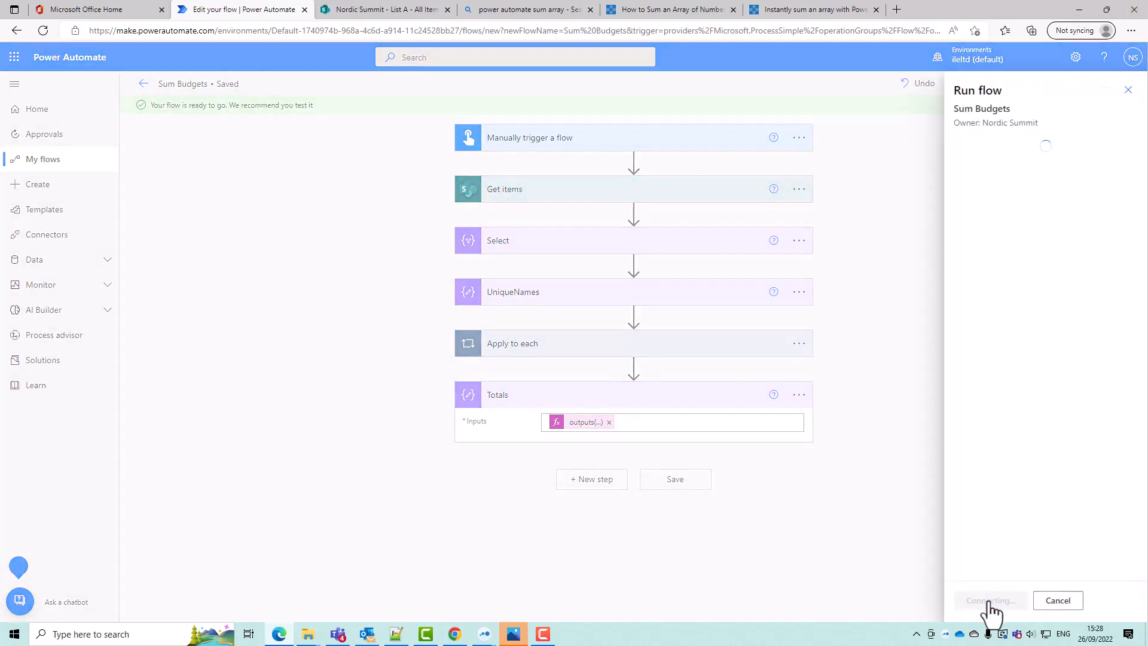
click(984, 602)
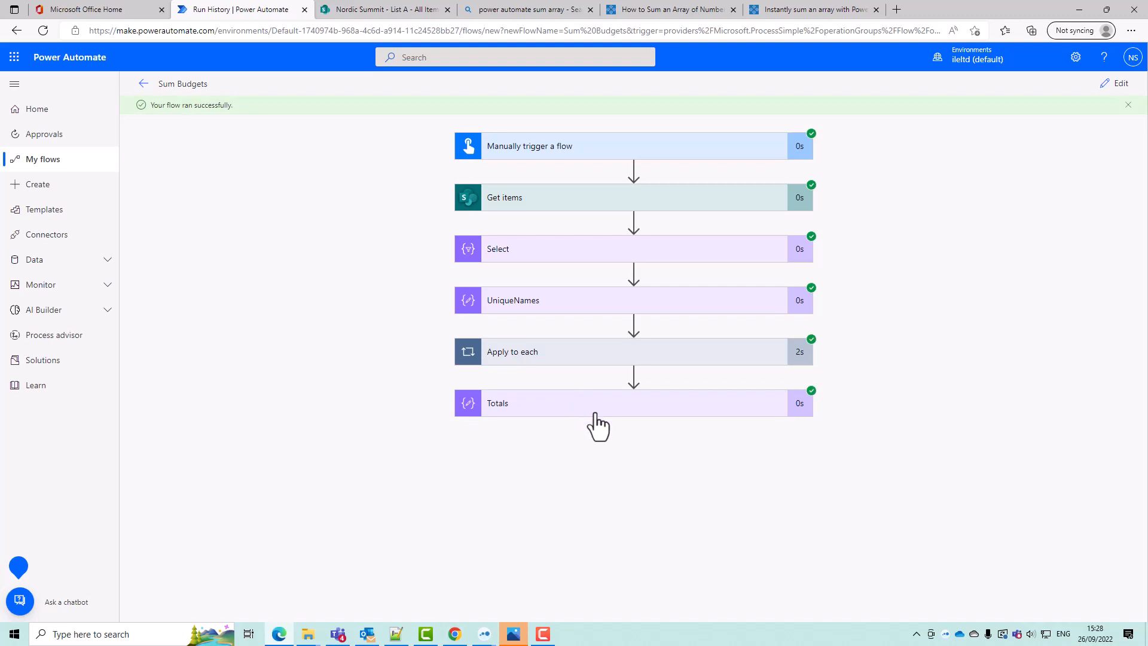
Copy the full JSON array of names and total budgets from the Totals action in the run results
click(591, 411)
key(ctrl+a)
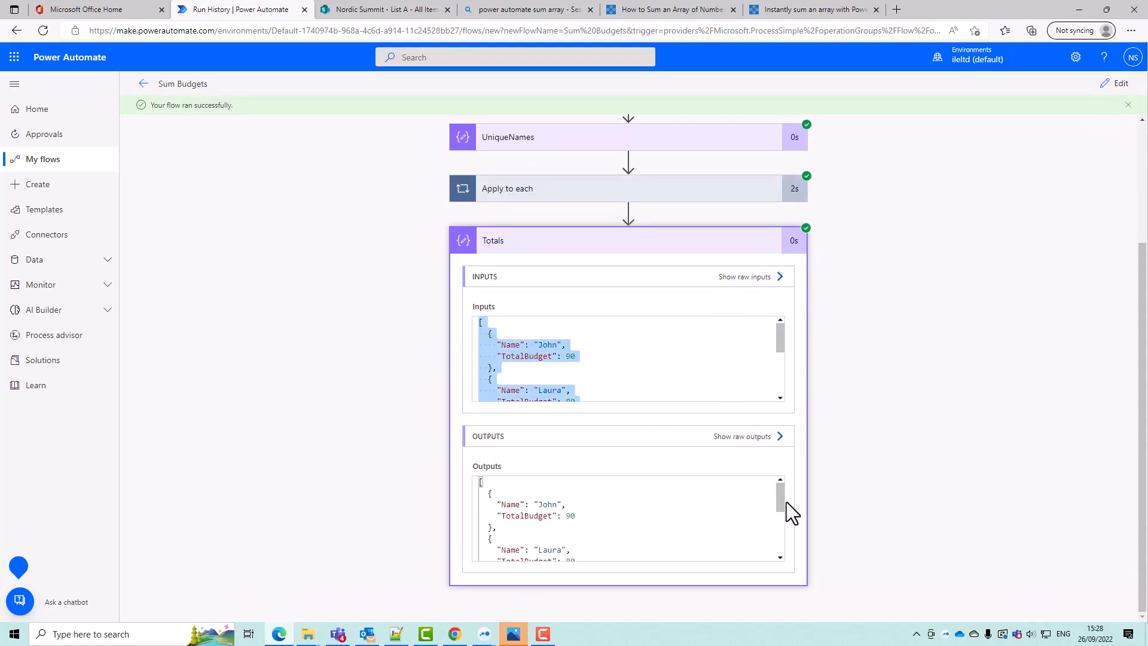
drag(781, 501, 781, 455)
Return to editing the flow and add a Parse JSON action after Totals
click(1115, 83)
click(594, 462)
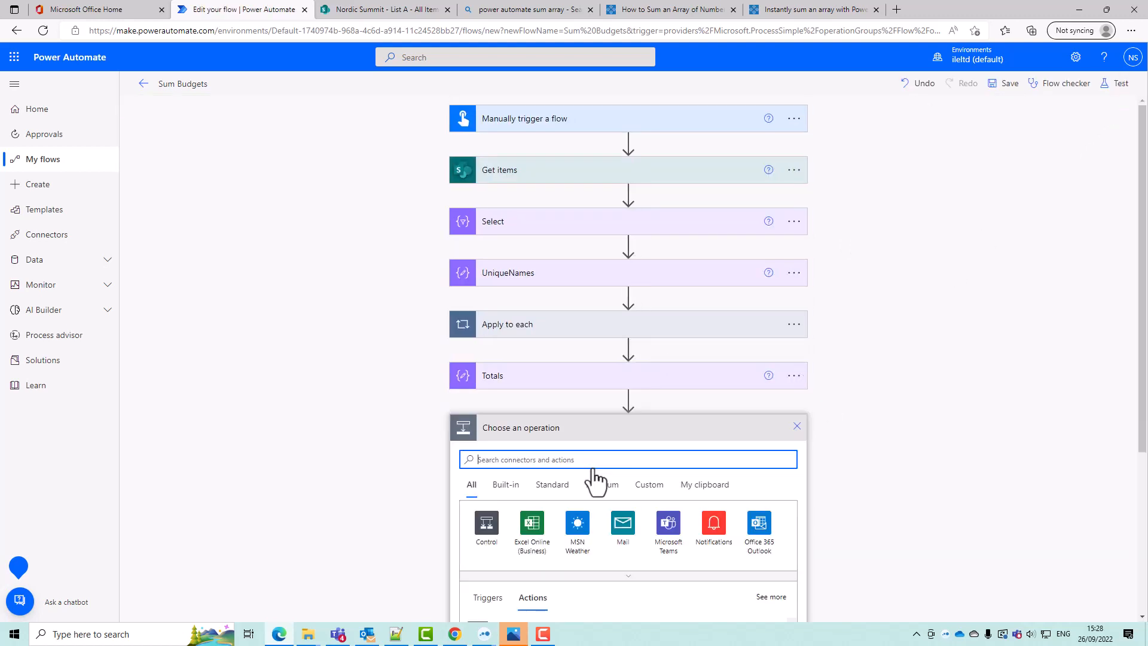
text(parse)
scroll(871, 467, down, 4)
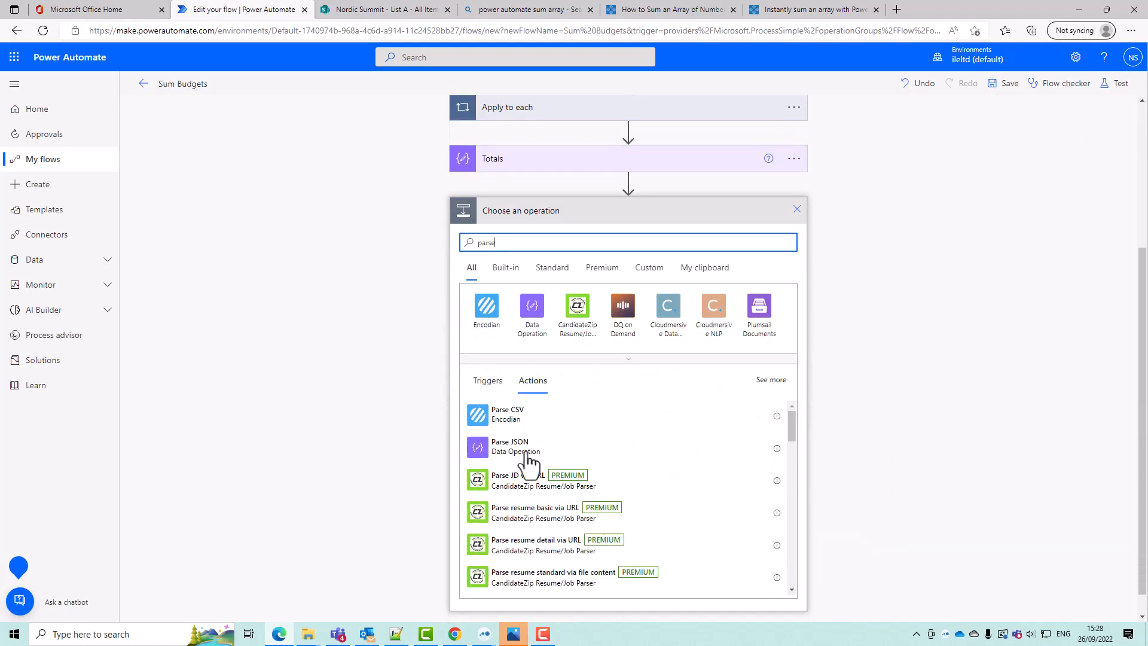
click(516, 447)
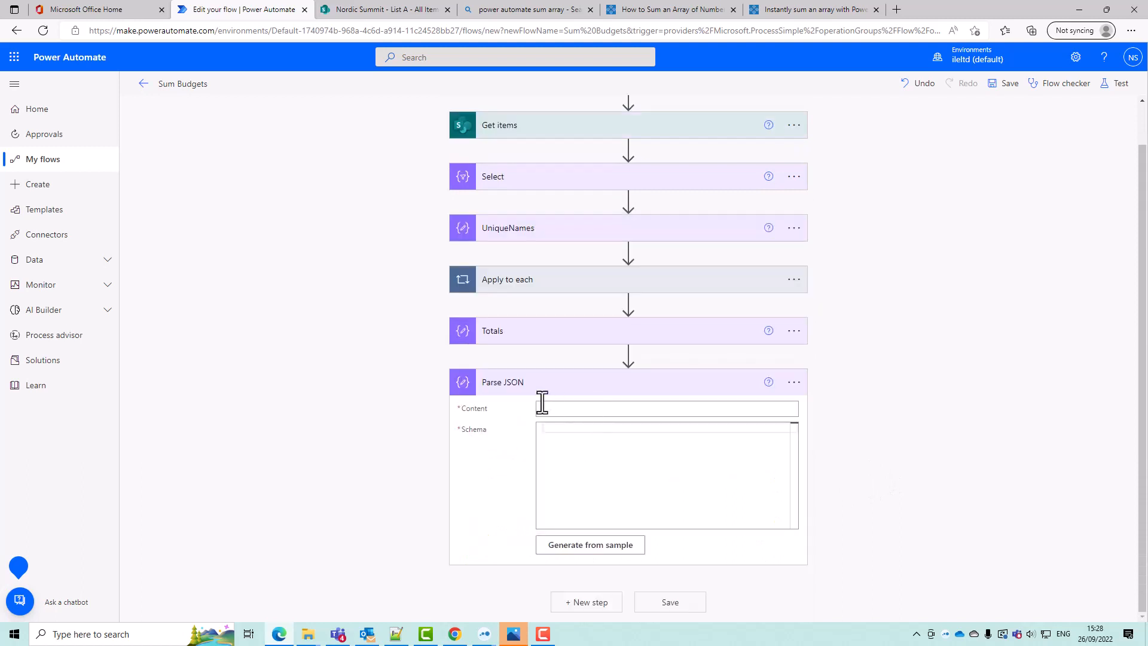
Set the Parse JSON Content to the Totals Outputs and generate its schema from the copied sample array
click(541, 409)
click(889, 556)
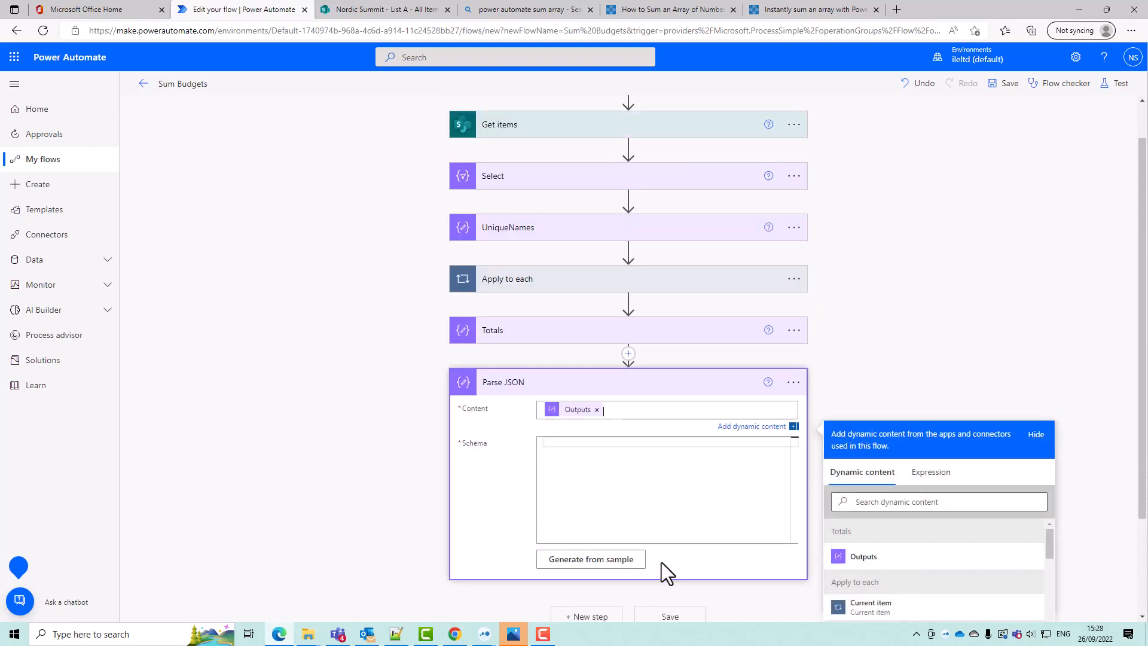
click(624, 557)
key(ctrl+v)
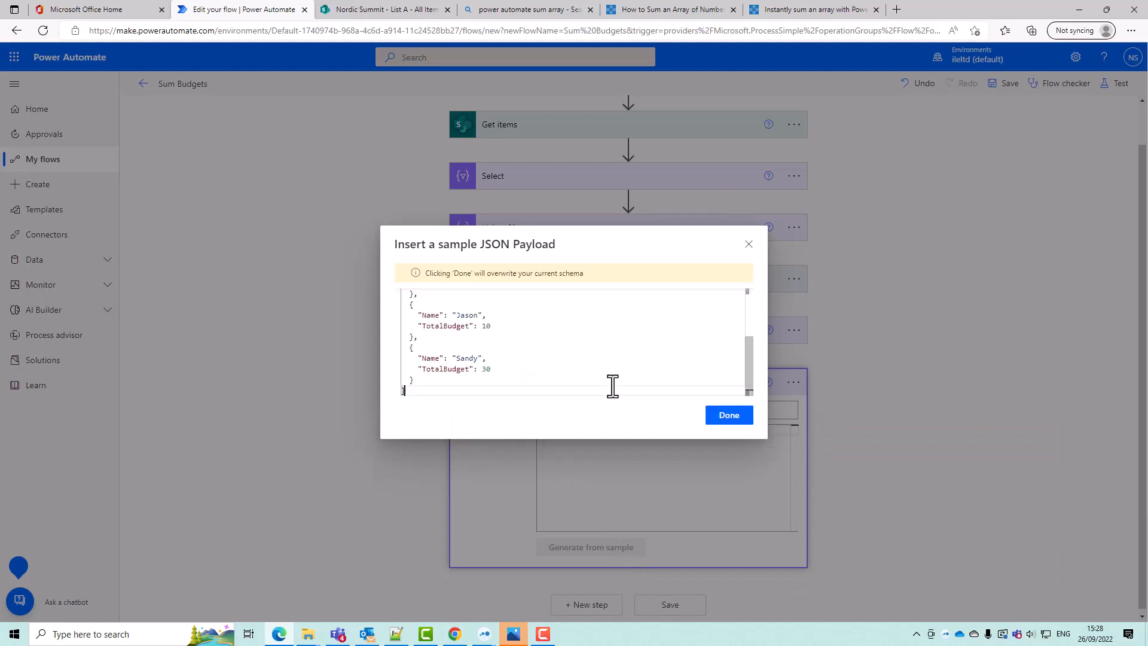
click(732, 415)
click(589, 388)
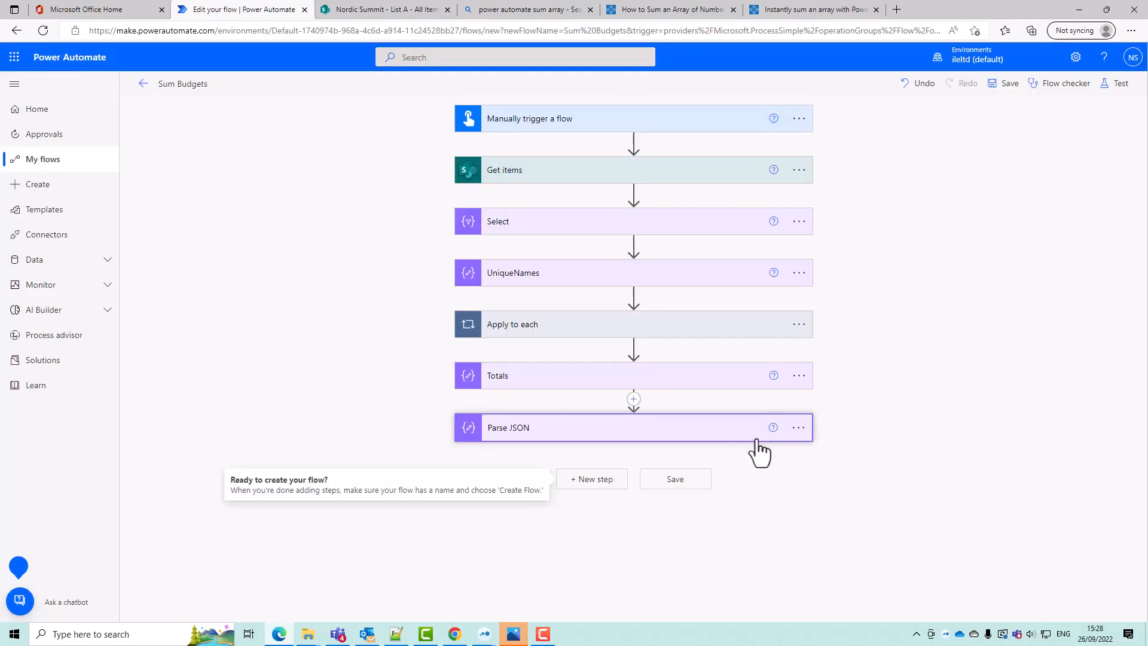
Add a SharePoint Create item action after Parse JSON
click(603, 483)
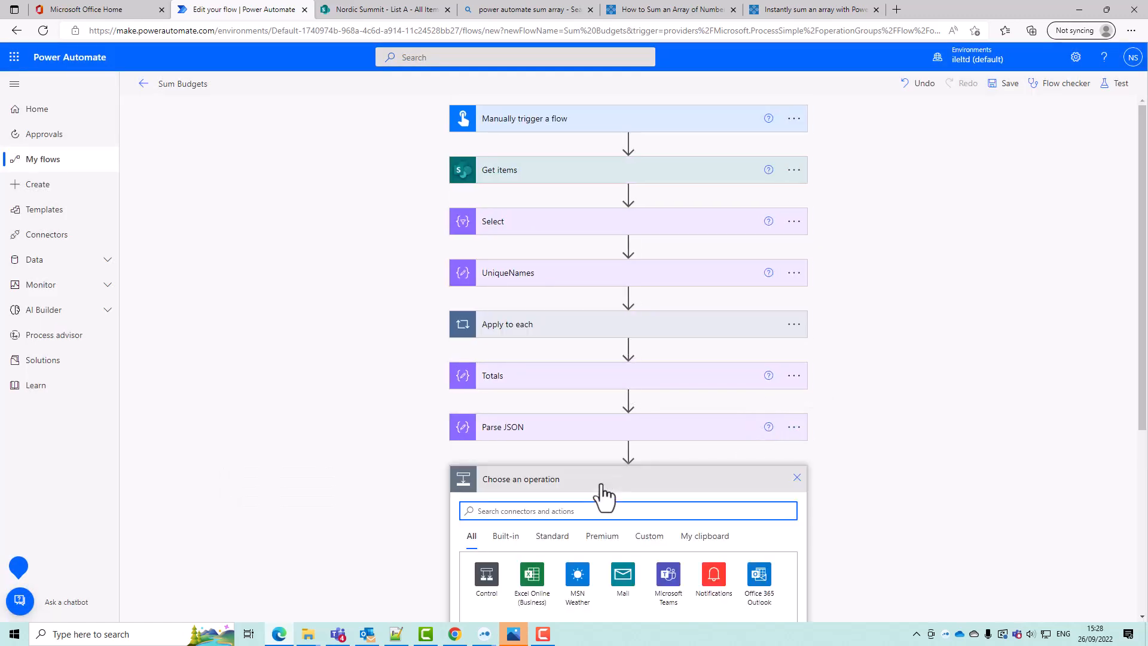
text(add item)
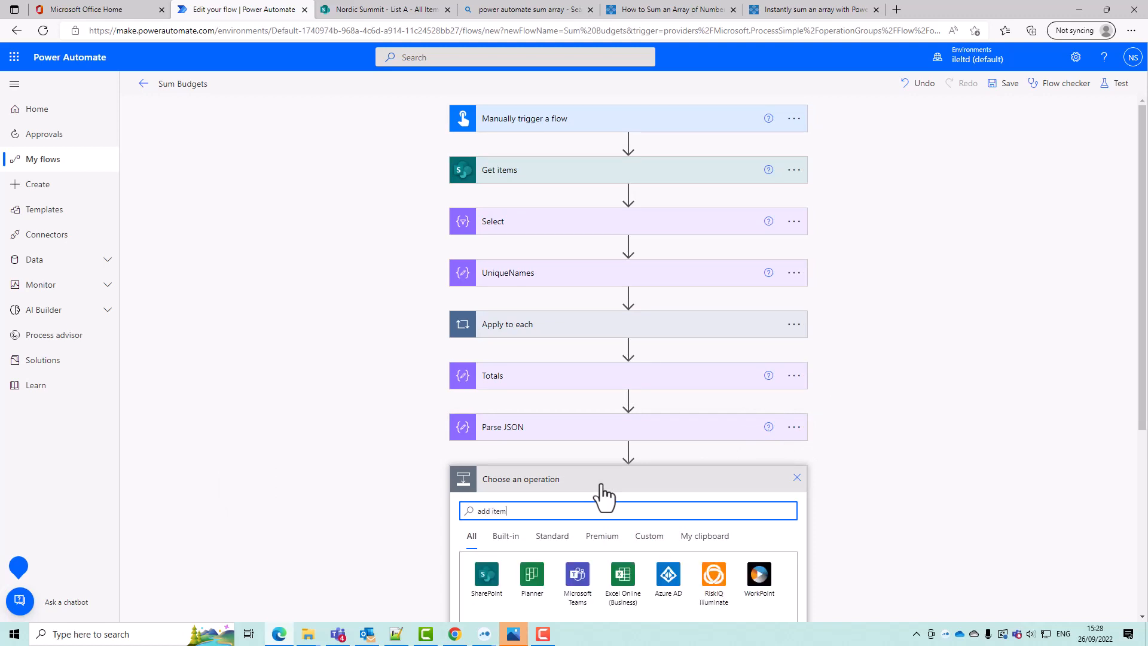
scroll(955, 494, down, 3)
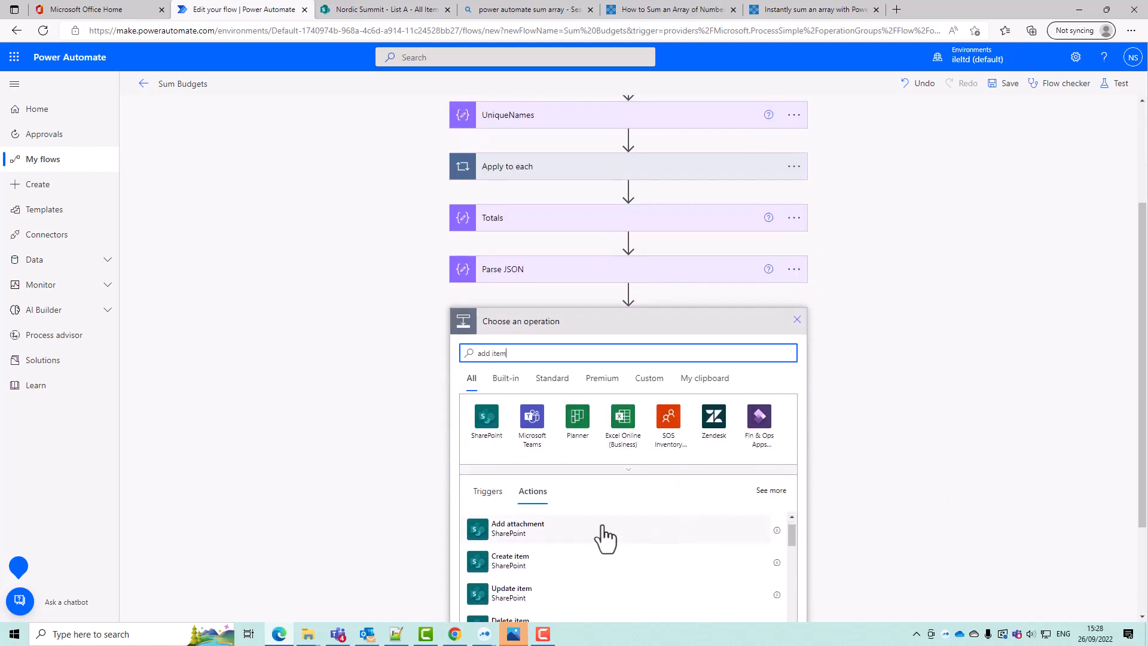
click(481, 424)
scroll(804, 518, down, 2)
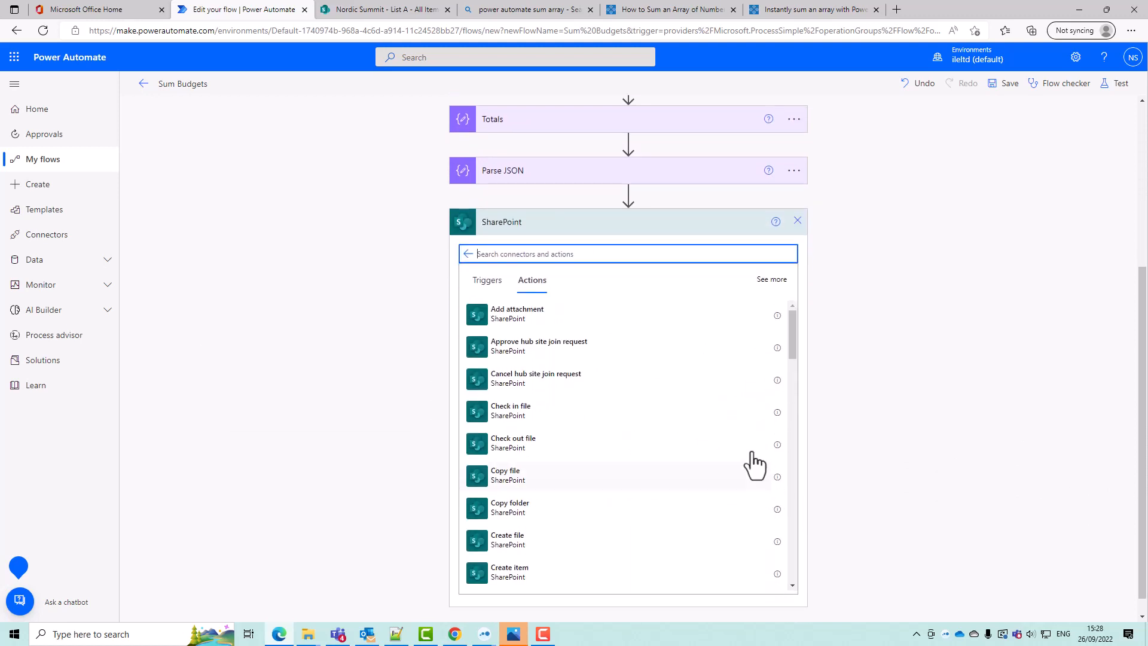
drag(787, 331, 788, 349)
click(532, 464)
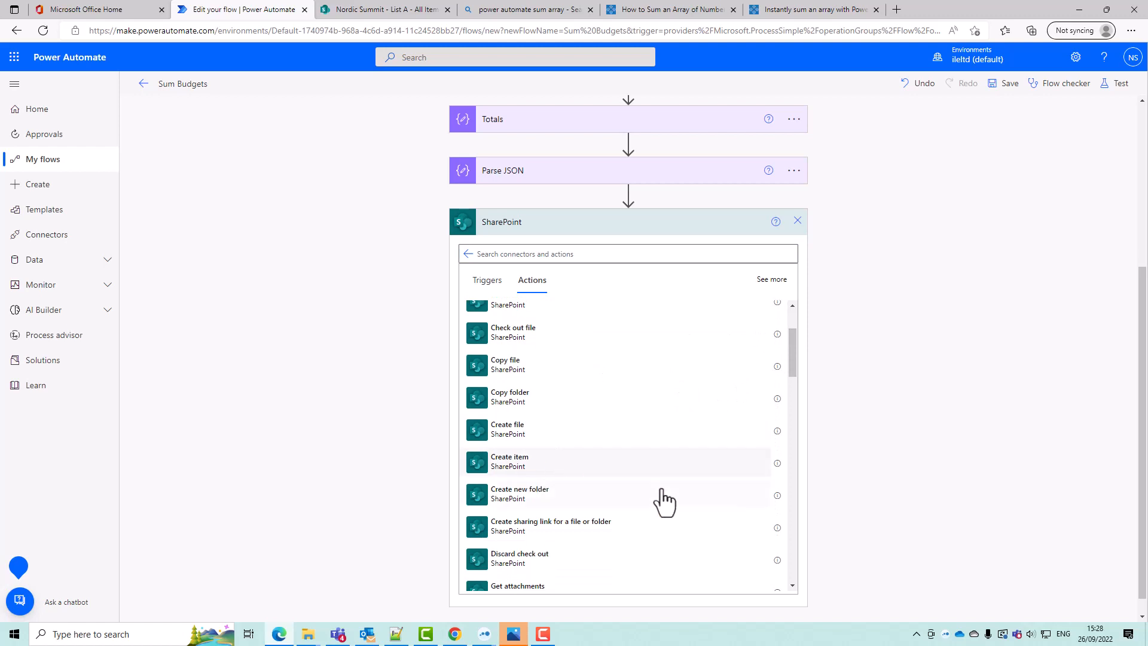
Set the Create item Site Address to the Nordic Summit site and its List Name to List A
click(572, 504)
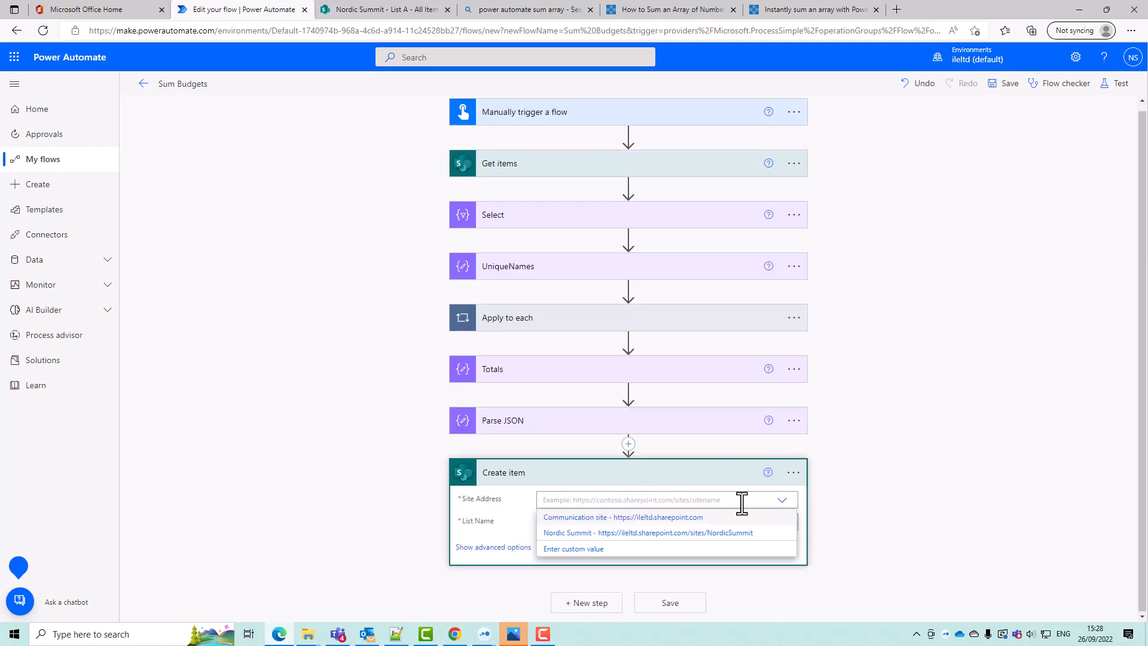
click(640, 538)
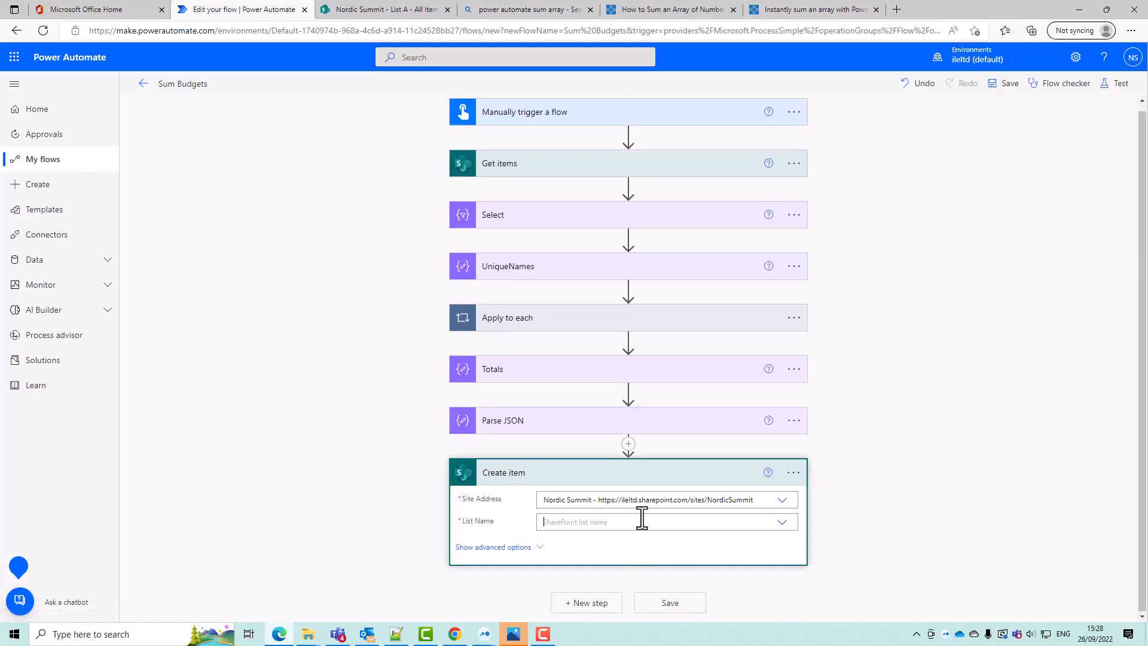
click(641, 518)
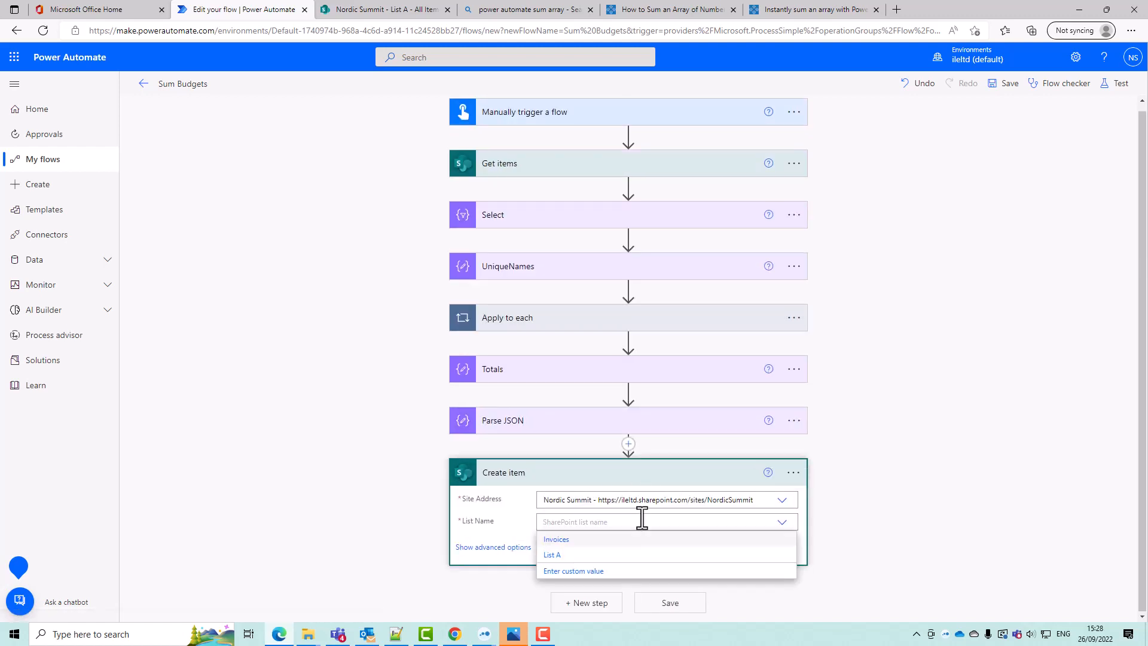
click(661, 556)
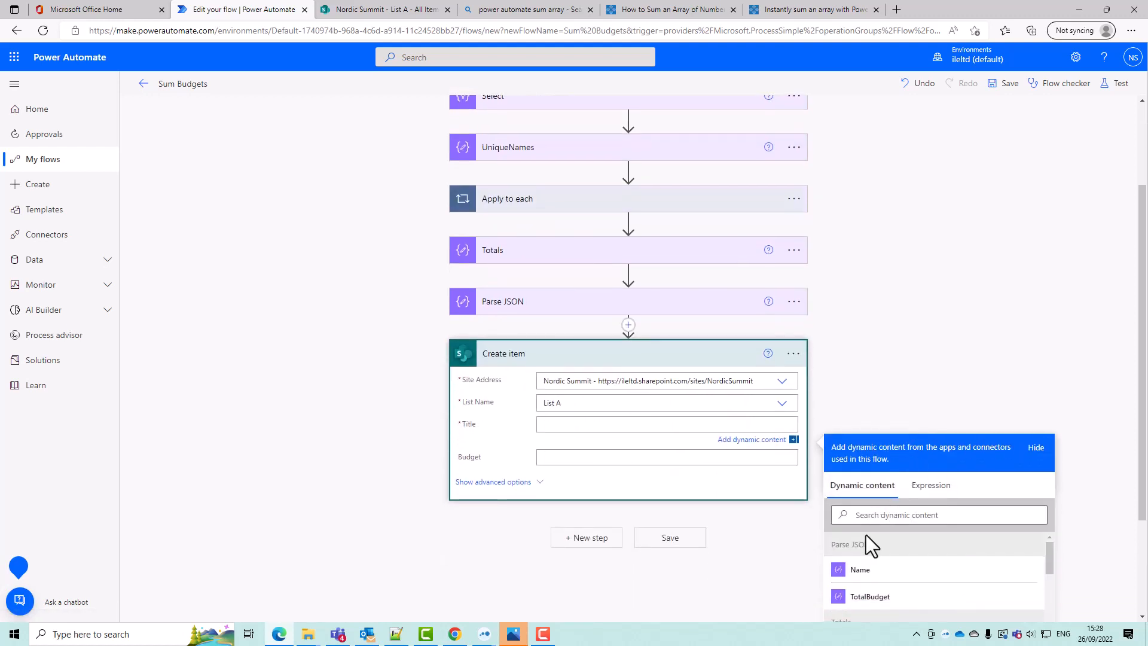
Map the Create item Title to Name and Budget to TotalBudget from Parse JSON, and save the flow
click(852, 567)
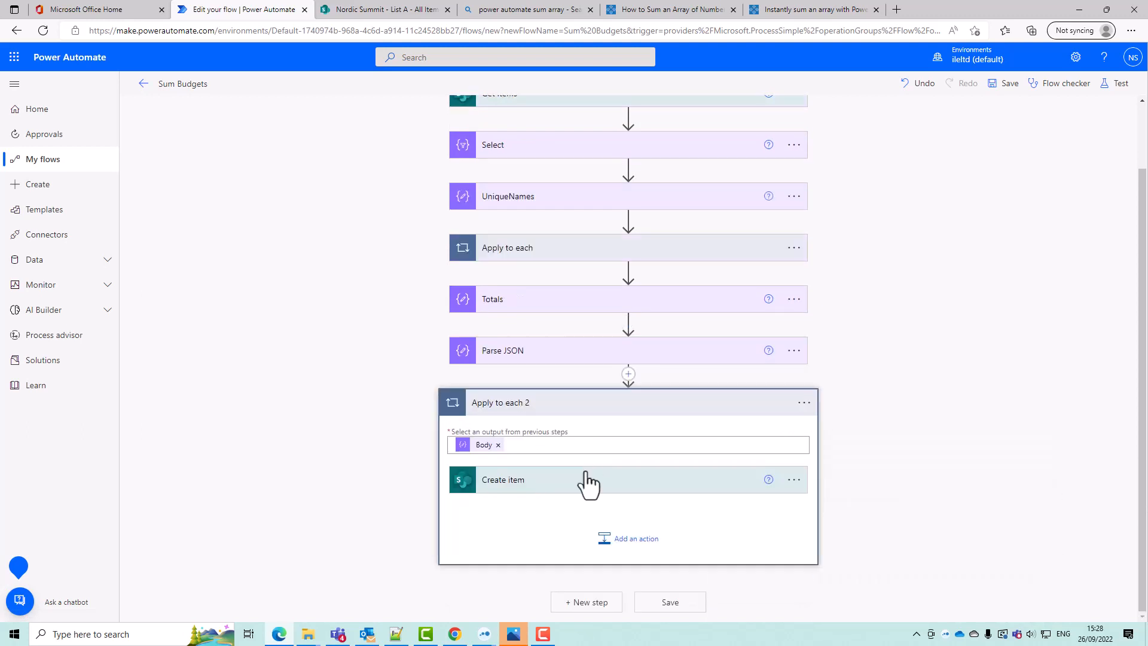
click(519, 481)
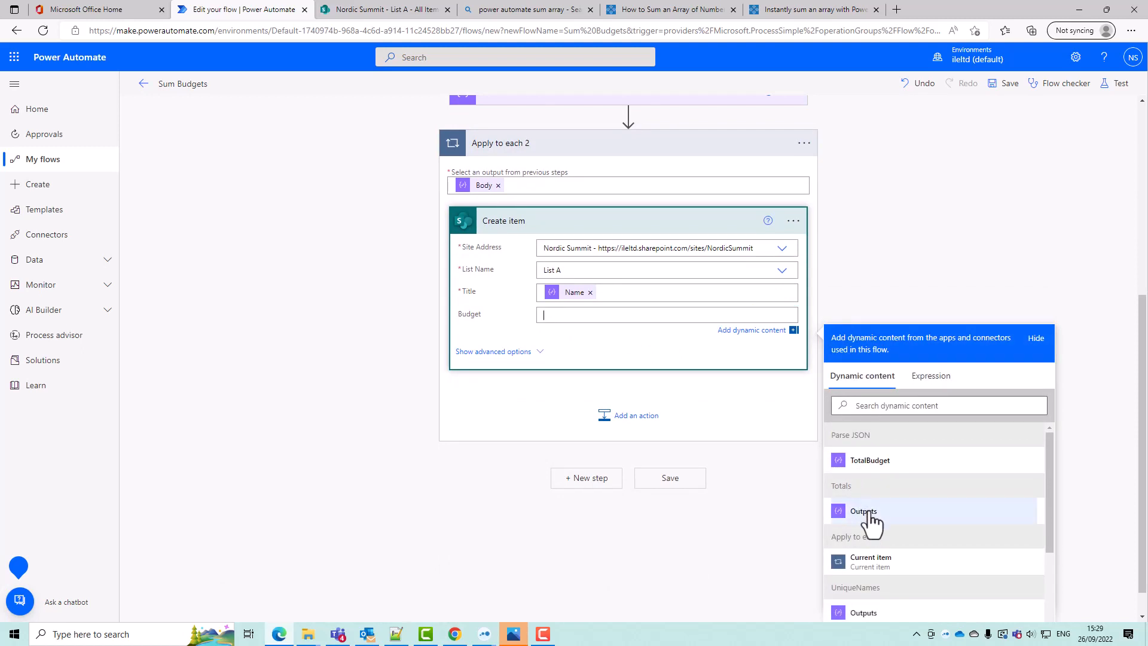
click(872, 467)
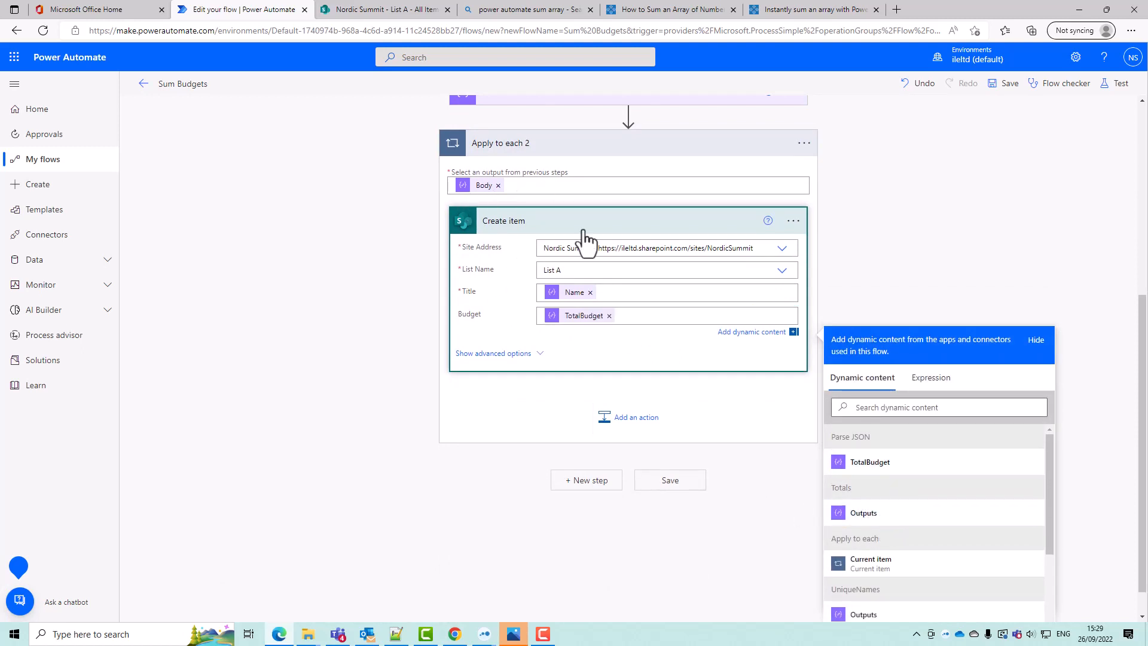
click(663, 482)
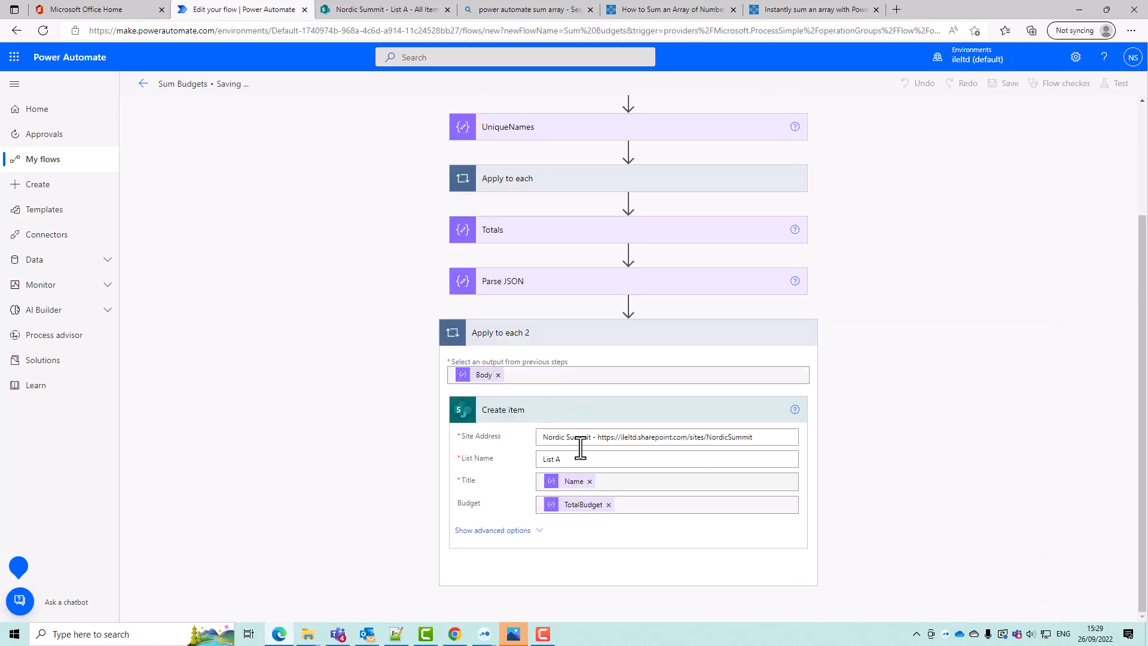